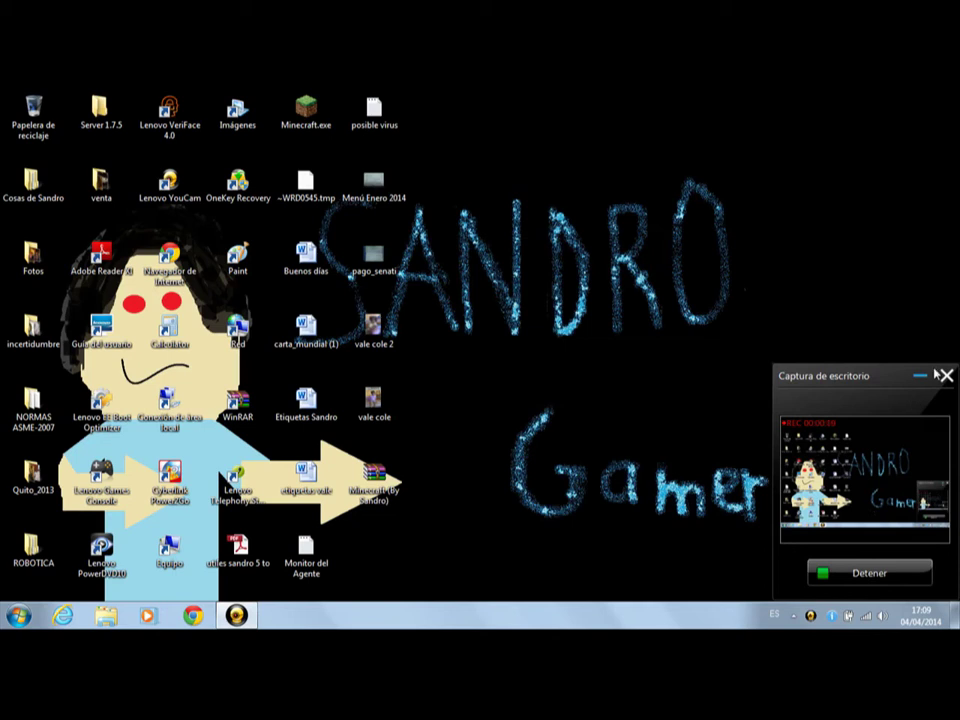
left_click(922, 379)
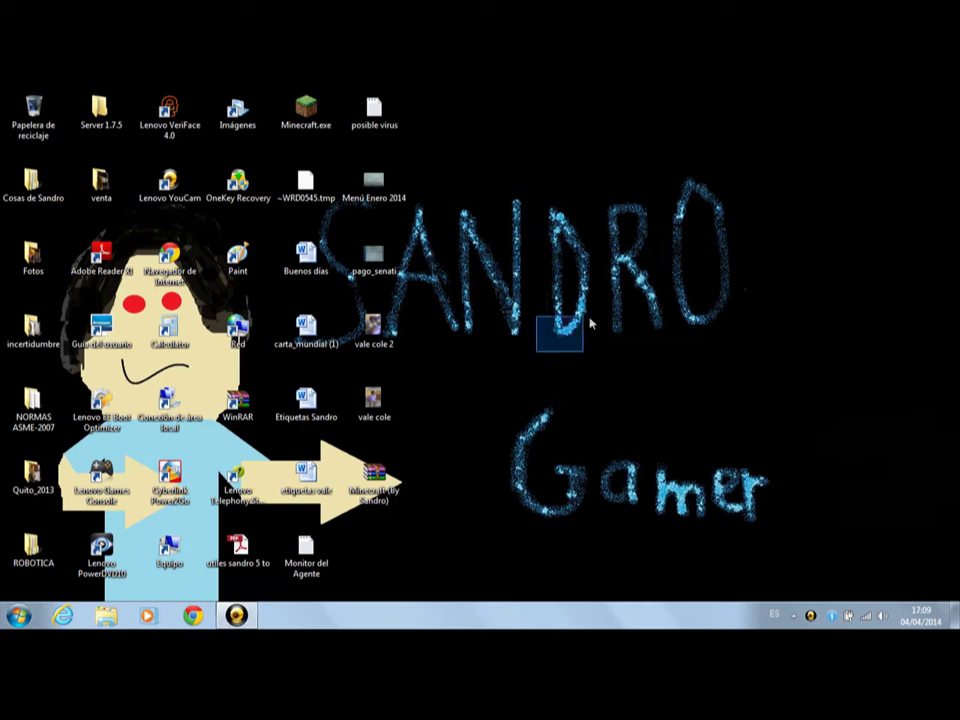
left_click(318, 345)
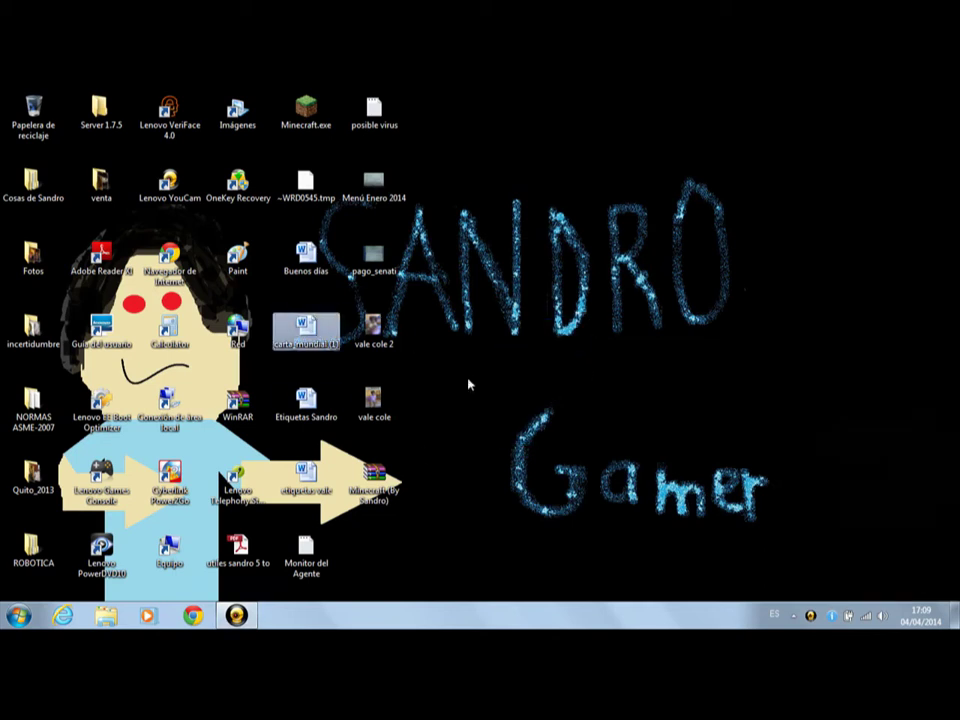
left_click_drag(810, 214, 612, 352)
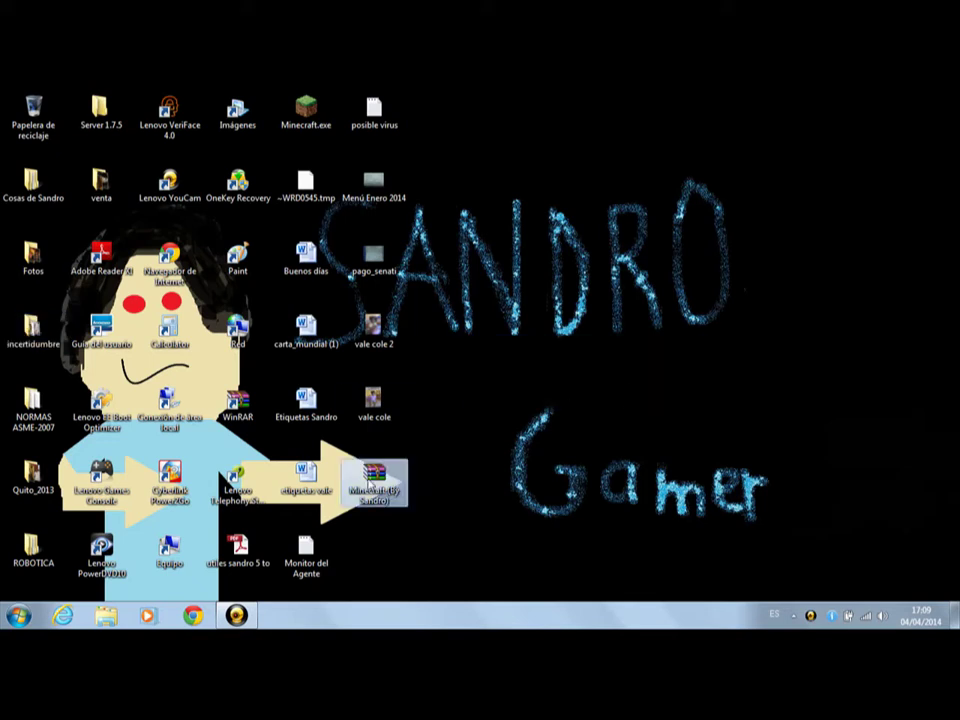
key("super")
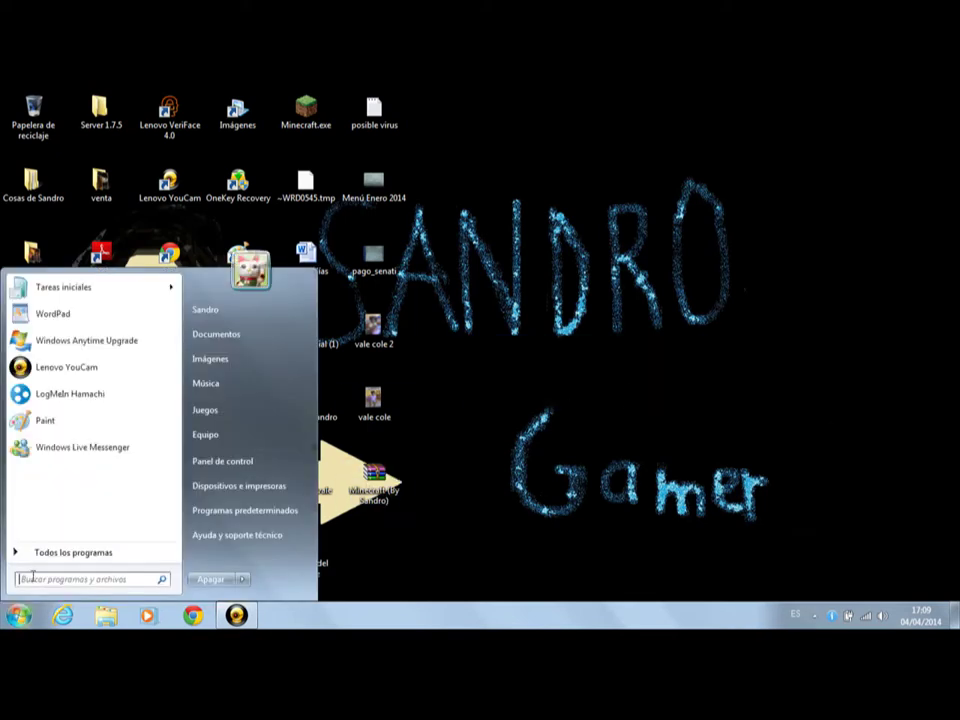
left_click(80, 557)
left_click(81, 554)
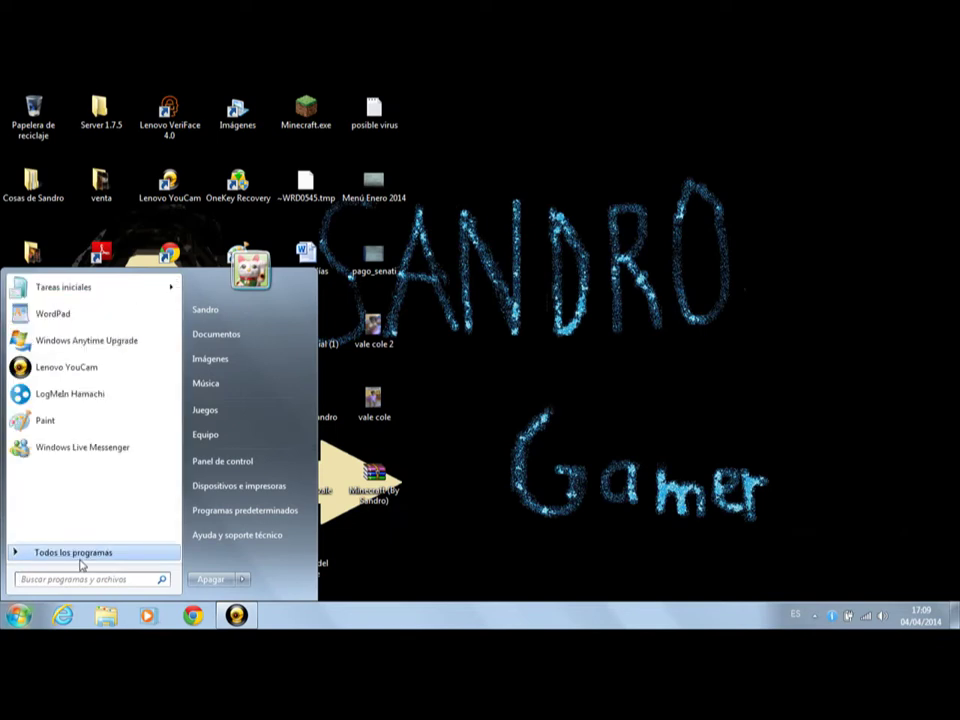
left_click(3, 619)
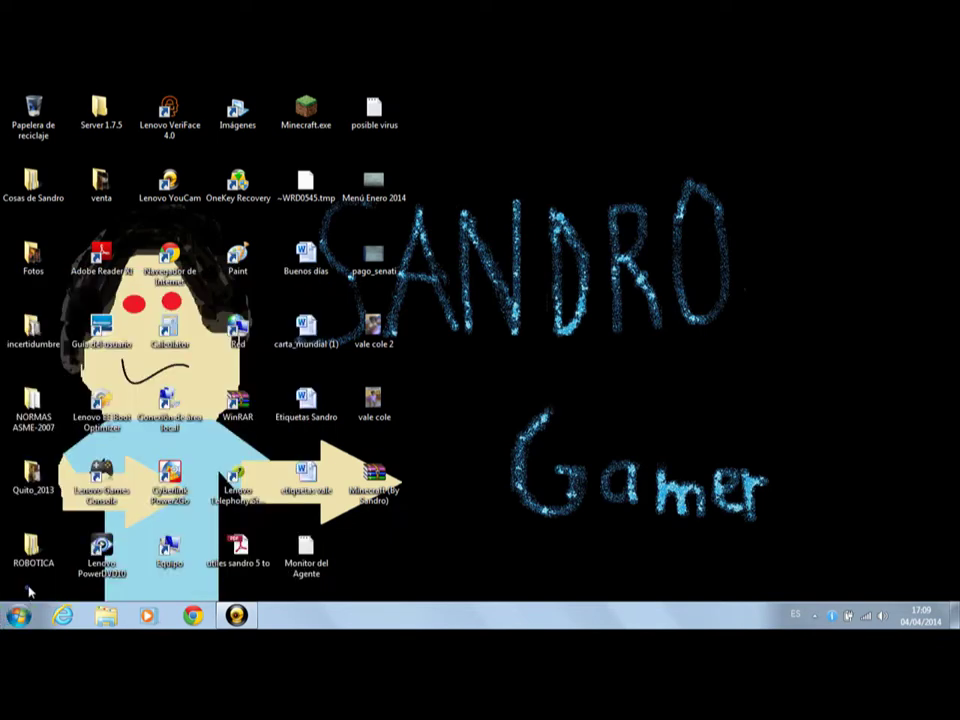
left_click(18, 615)
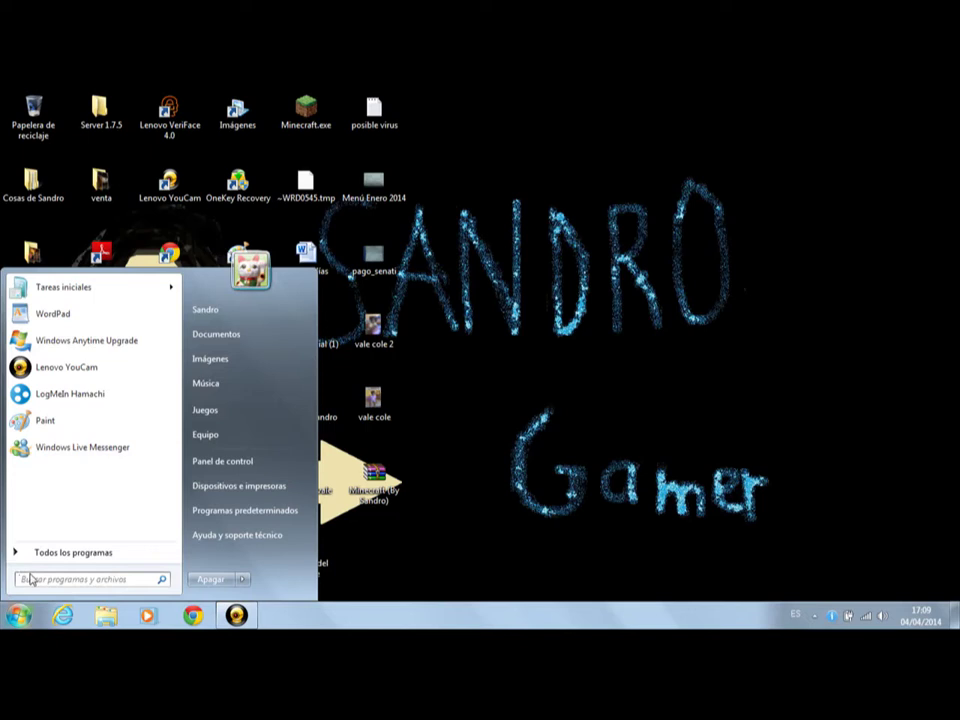
left_click(475, 101)
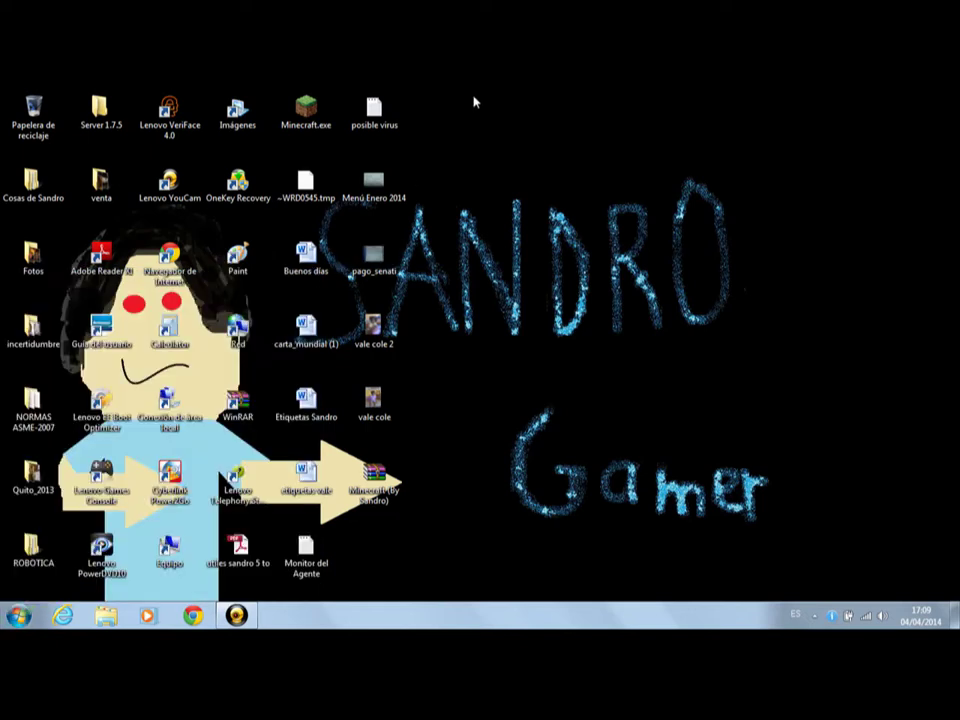
left_click_drag(422, 96, 571, 96)
left_click_drag(437, 96, 958, 604)
left_click_drag(422, 92, 648, 538)
mouse_move(249, 620)
left_click_drag(428, 403, 530, 450)
mouse_move(237, 614)
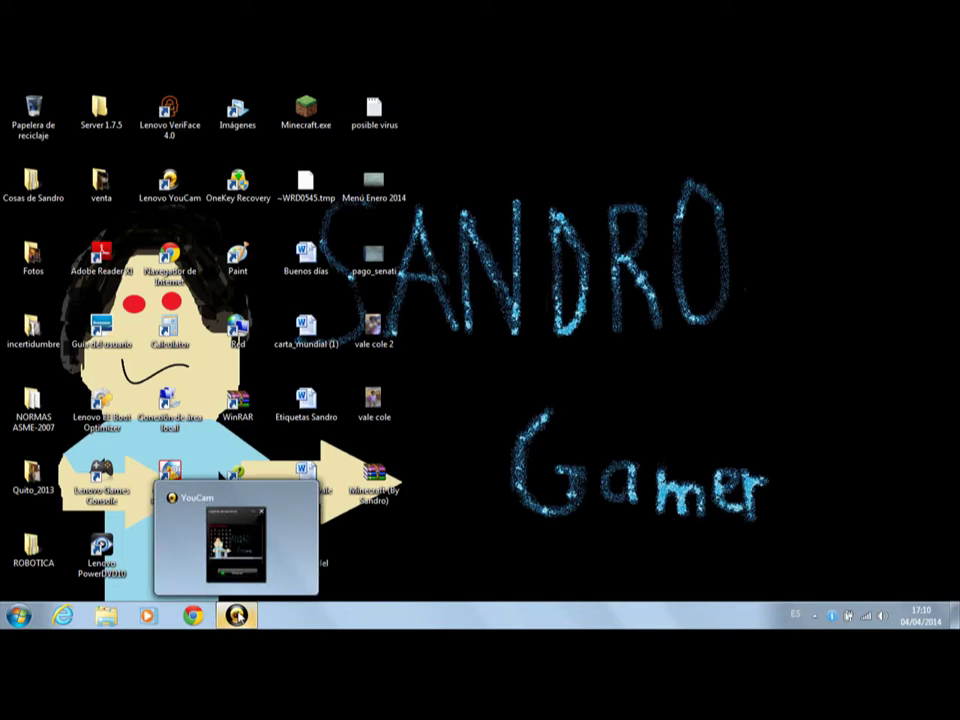
left_click_drag(455, 404, 486, 528)
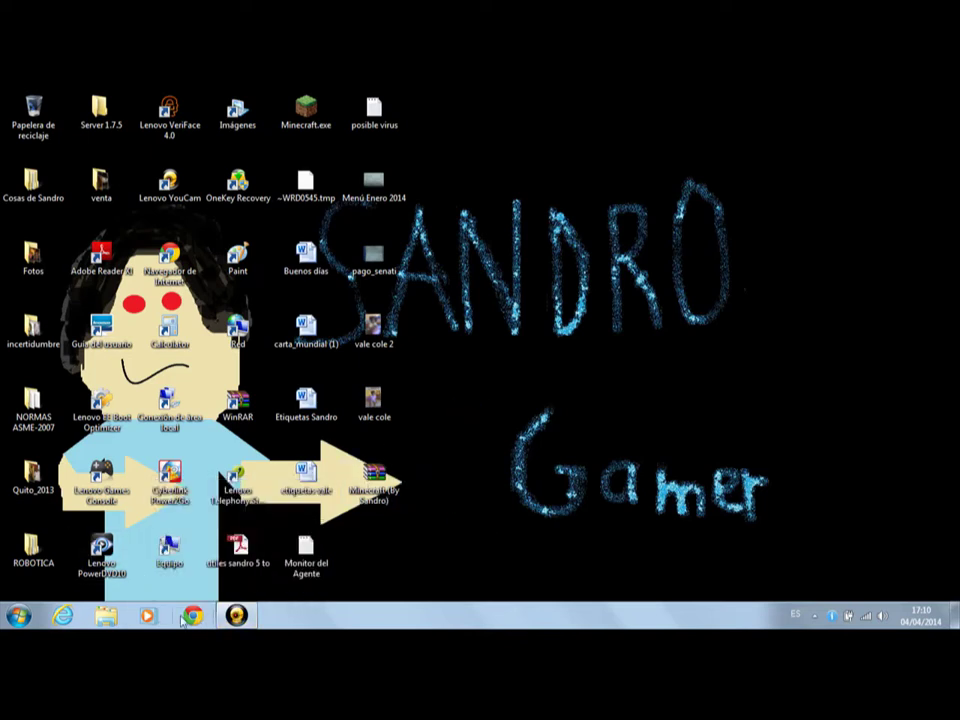
Switch to Internet Explorer and close the extra tab and the msn.com tab, leaving only an empty new tab
left_click(63, 615)
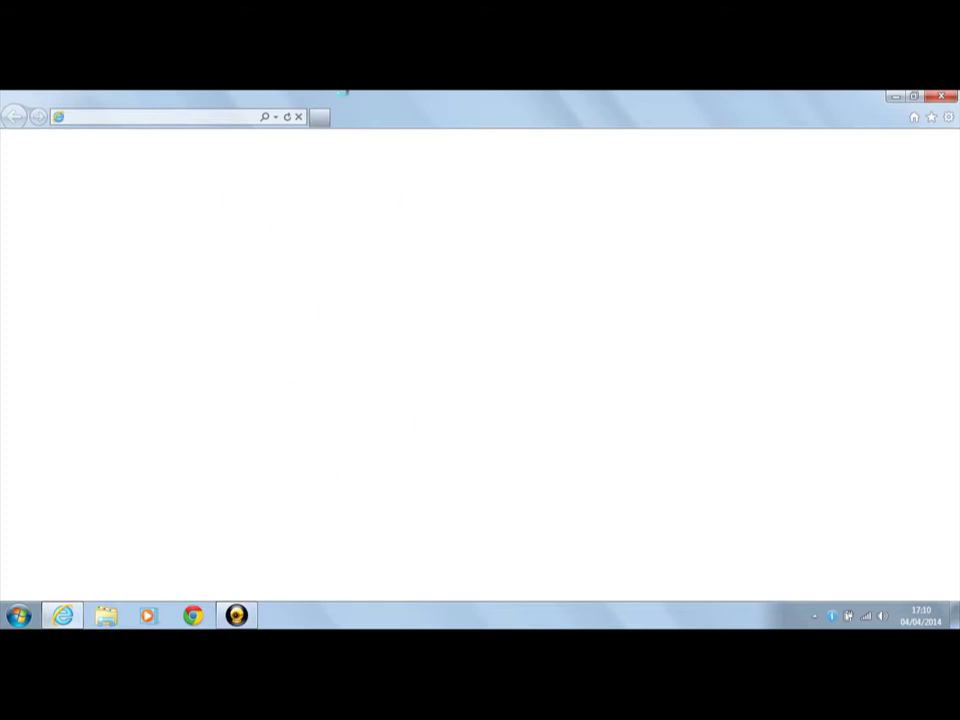
right_click(62, 615)
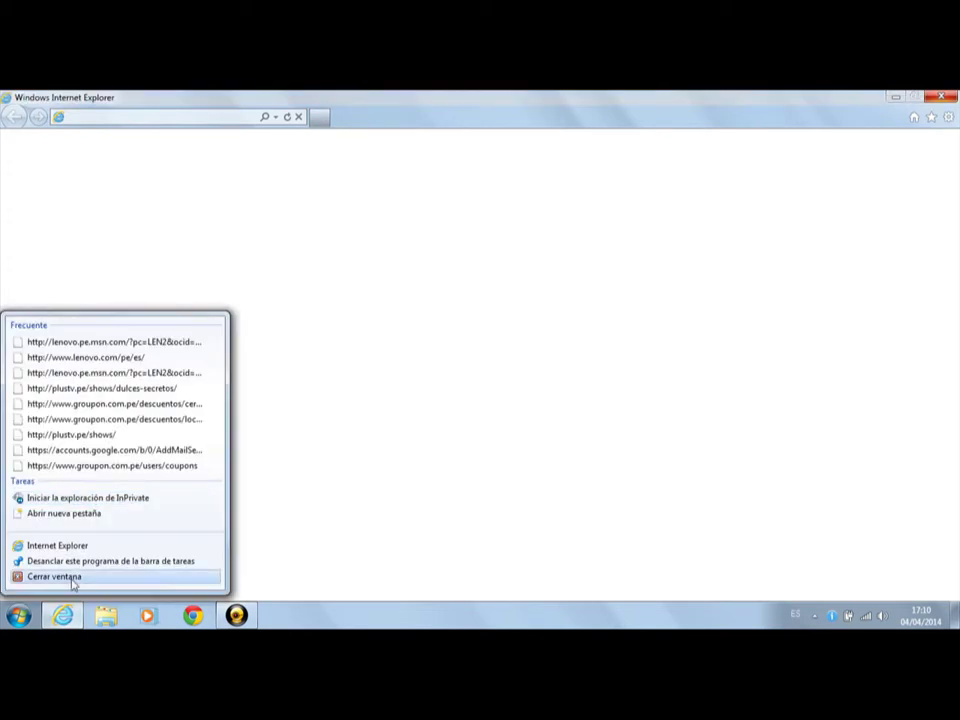
left_click(274, 154)
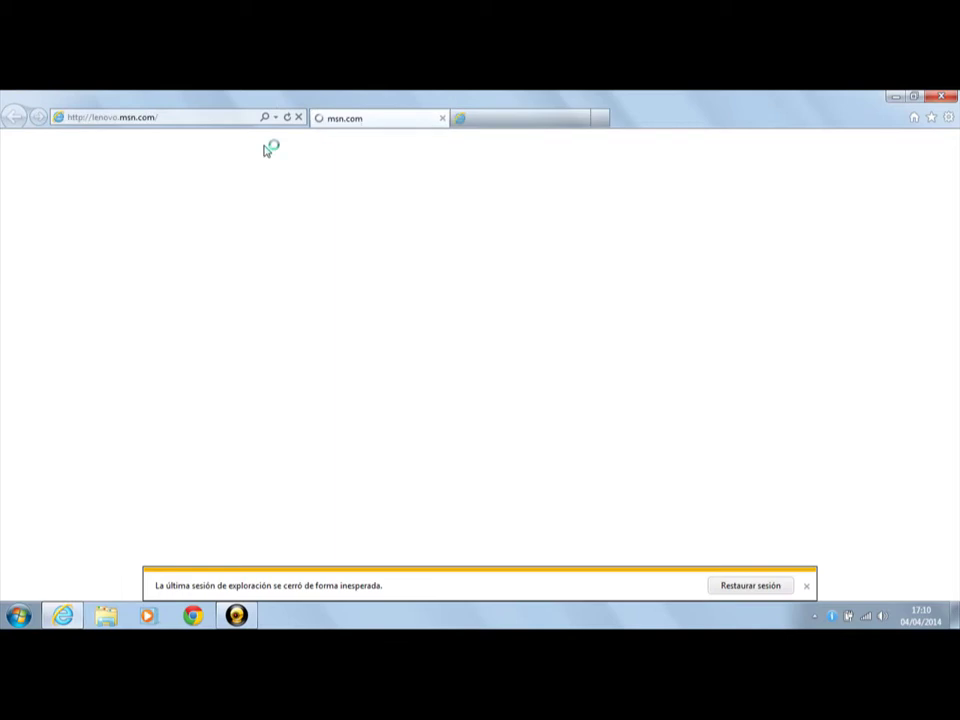
left_click(585, 118)
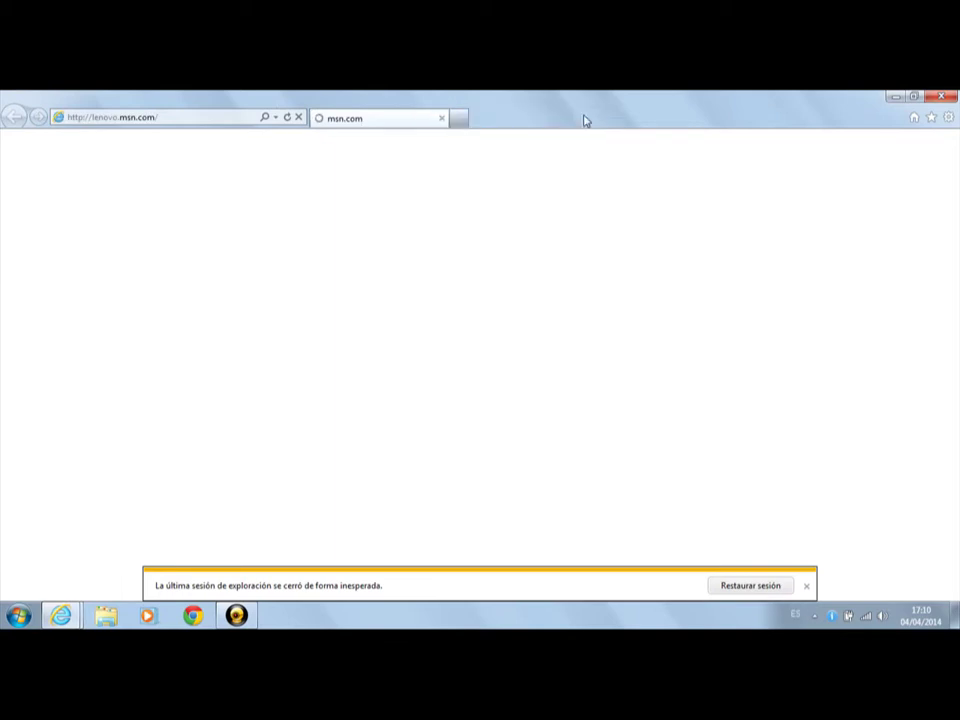
left_click(442, 119)
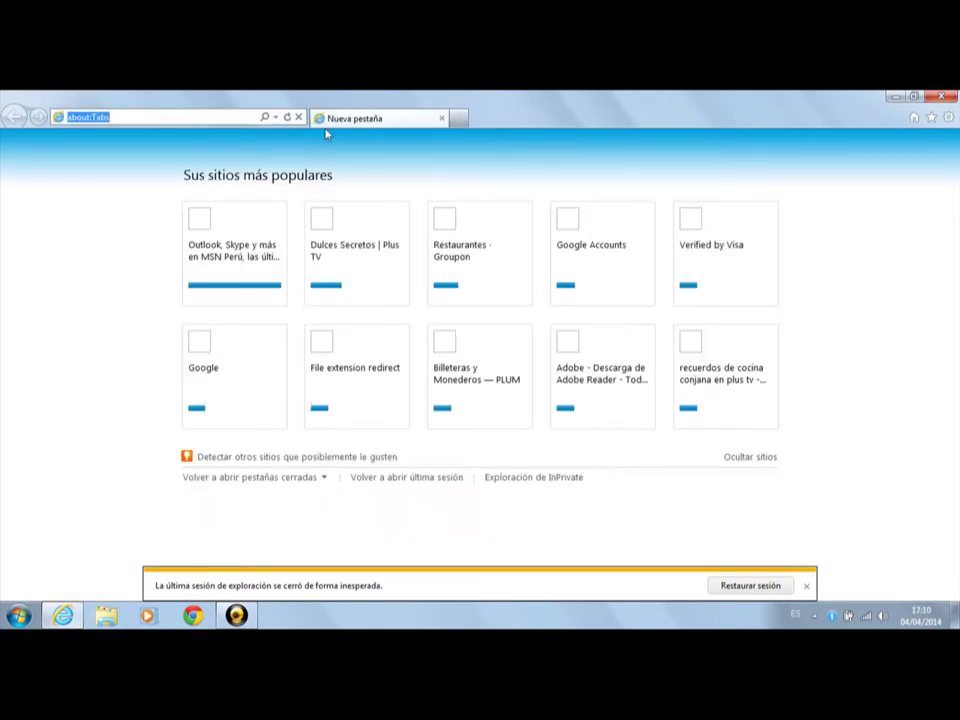
left_click(225, 117)
key("BackSpace")
key("BackSpace")
key("BackSpace")
key("BackSpace")
key("BackSpace")
key("BackSpace")
key("BackSpace")
key("BackSpace")
key("BackSpace")
key("BackSpace")
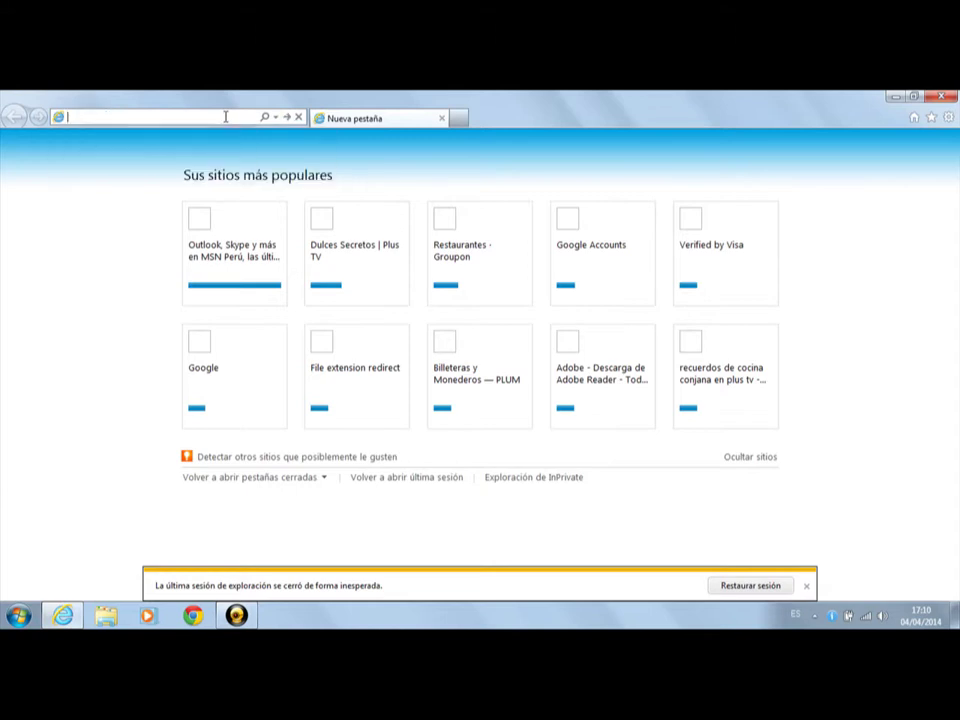
type("Www")
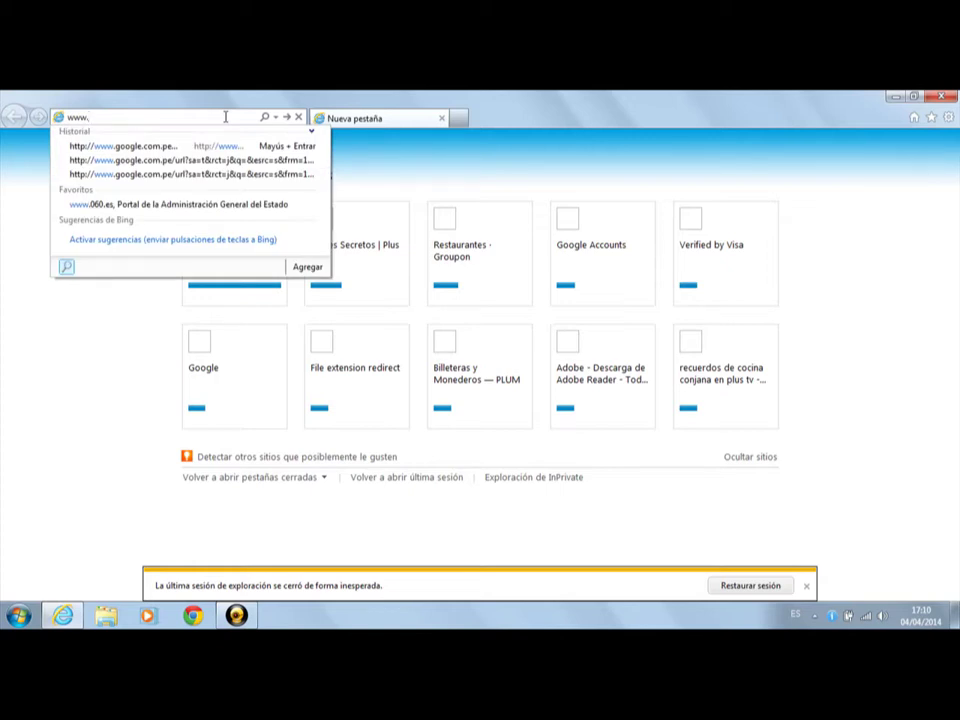
type(".minecrfatforge.")
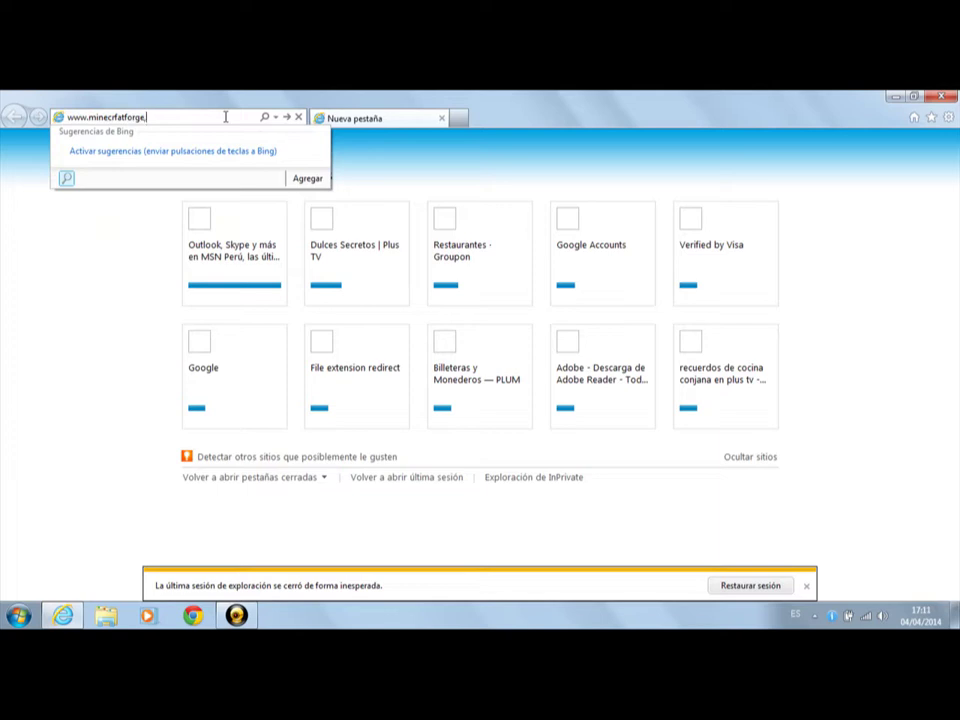
type("net")
key("Return")
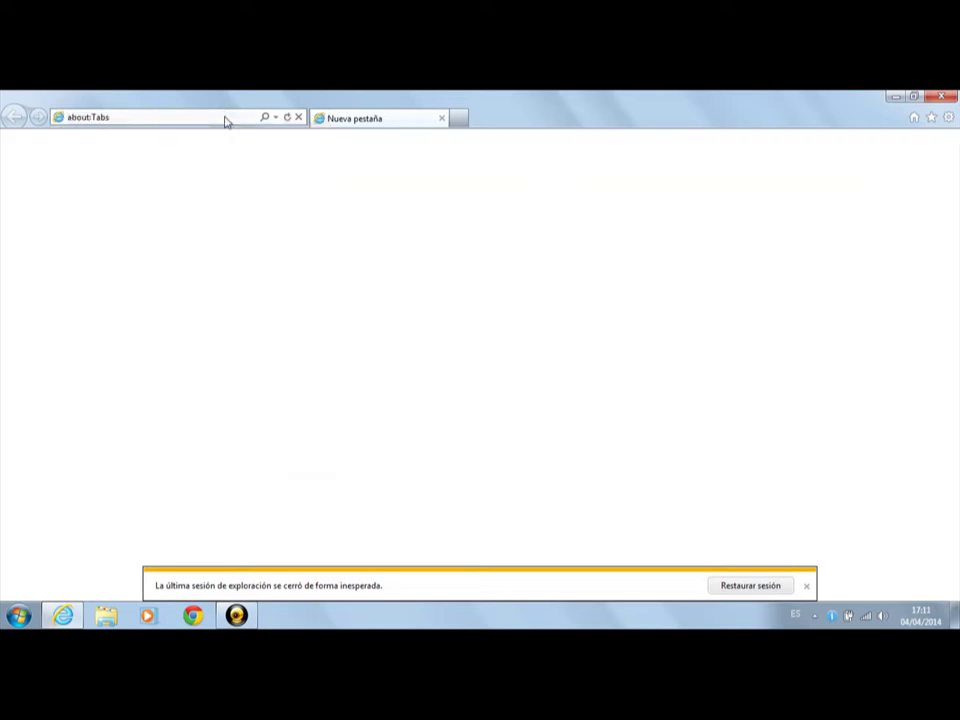
left_click(188, 229)
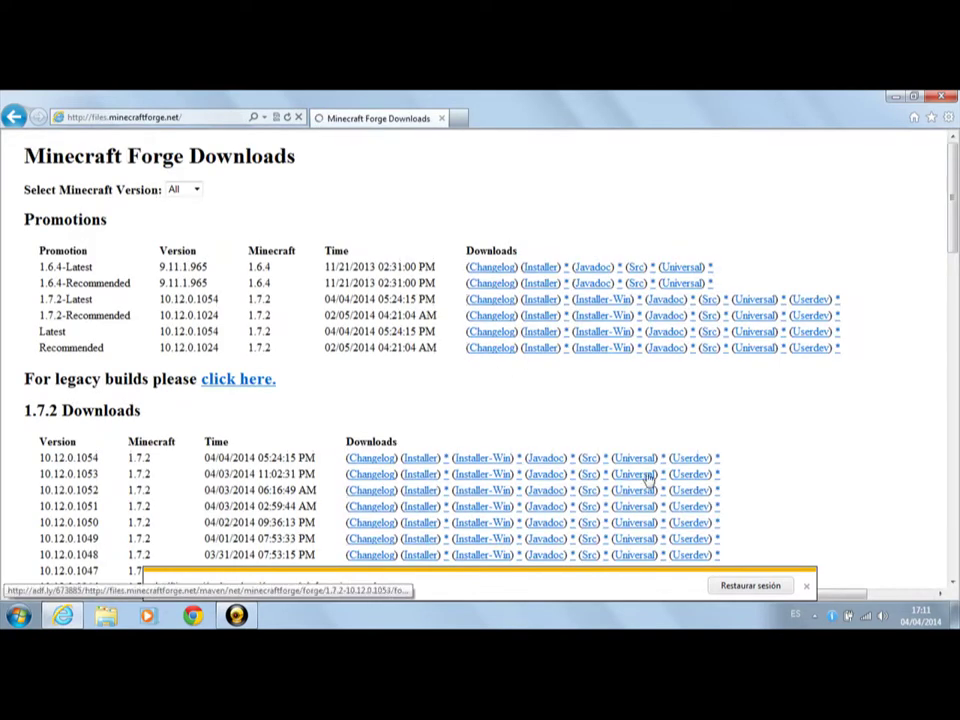
Dismiss the session-restore notice and decline making Internet Explorer the default browser
left_click(805, 588)
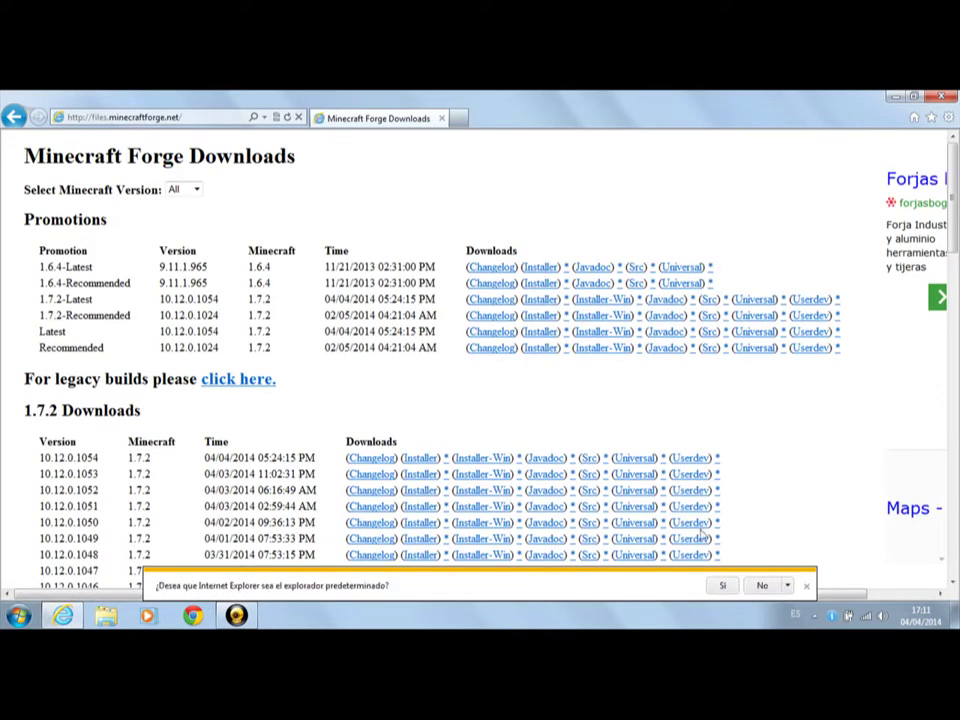
left_click(777, 586)
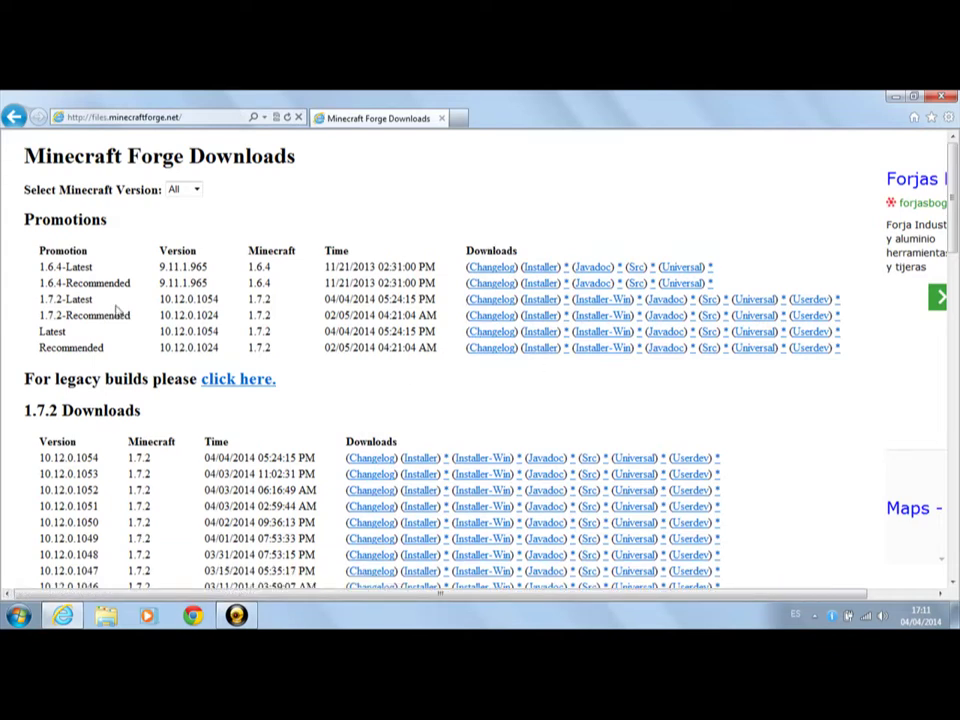
Examine the 1.7.2-Latest and 1.7.2-Recommended rows of the Promotions table, including their version, Minecraft and download columns
left_click_drag(130, 318, 224, 321)
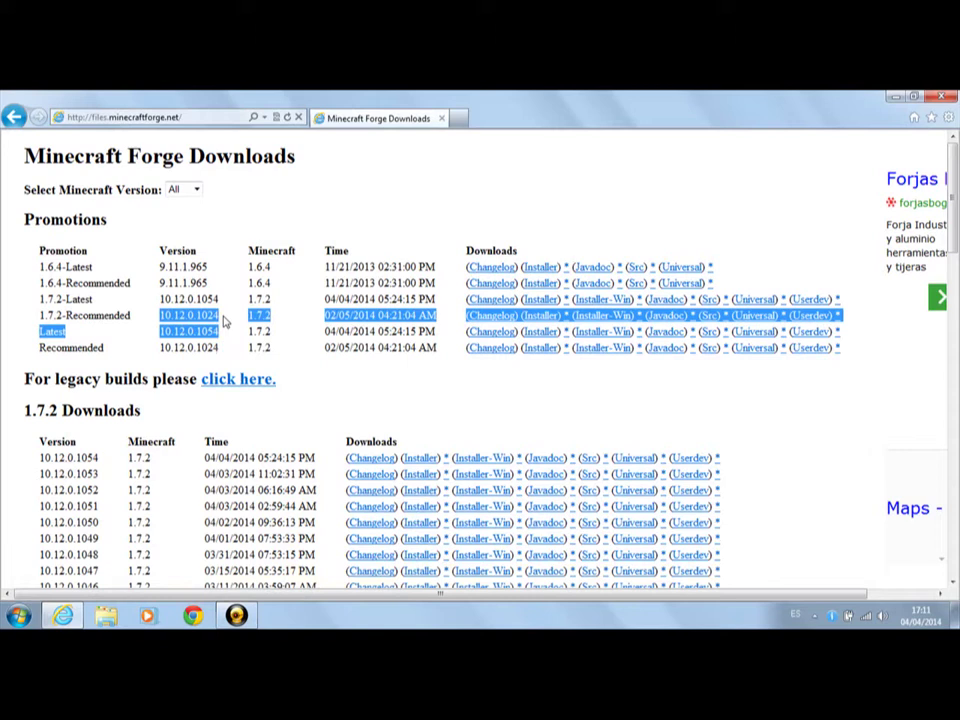
left_click(224, 321)
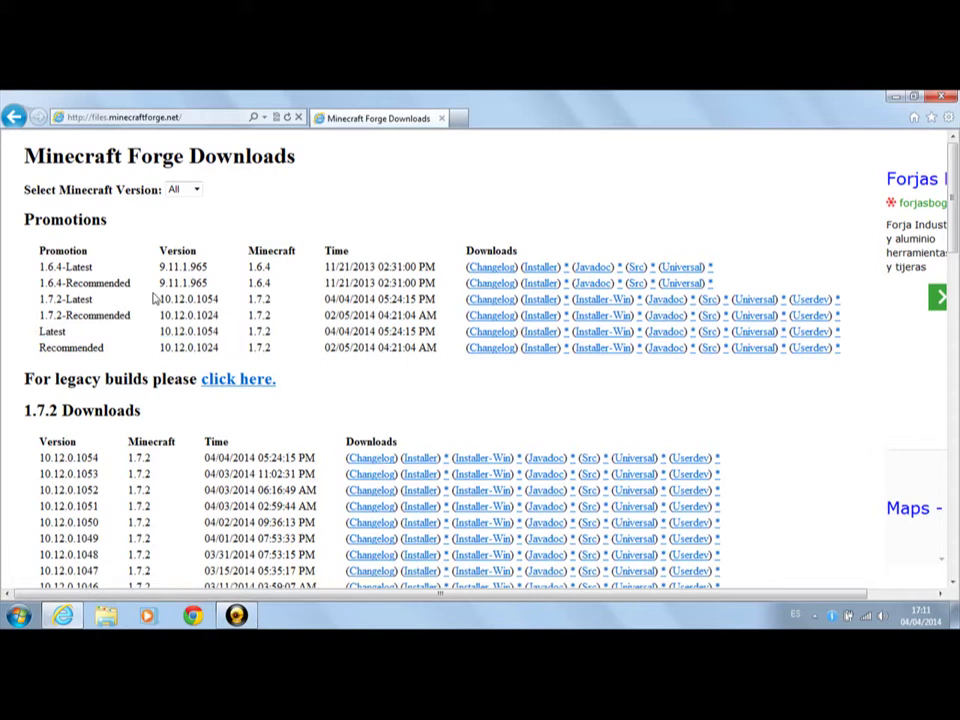
left_click_drag(166, 296, 471, 317)
left_click(89, 299)
left_click(471, 317)
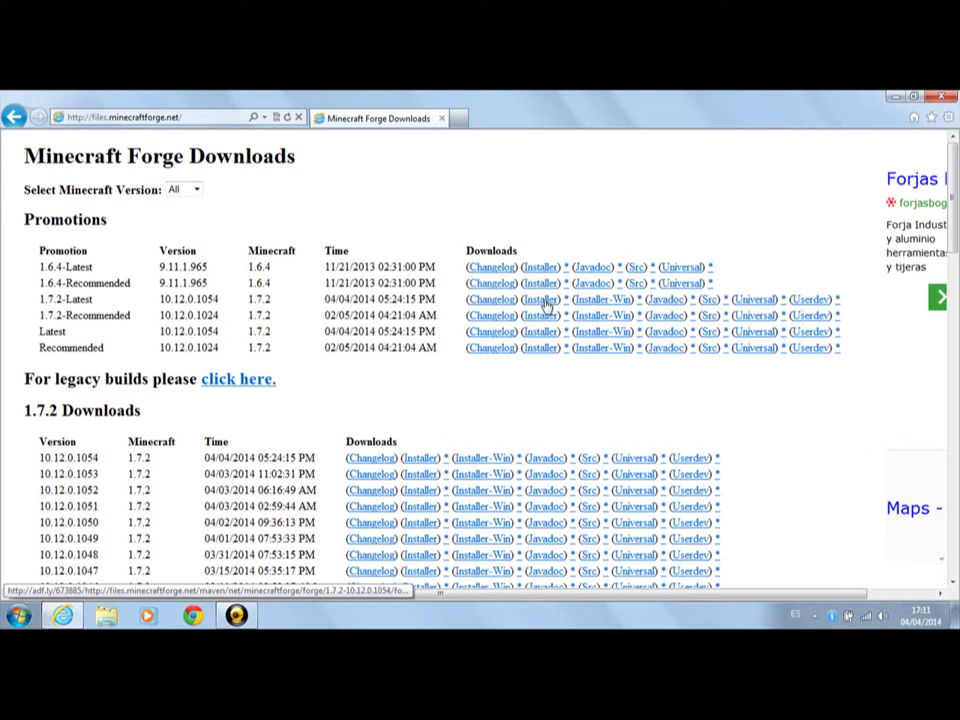
left_click_drag(36, 293, 94, 309)
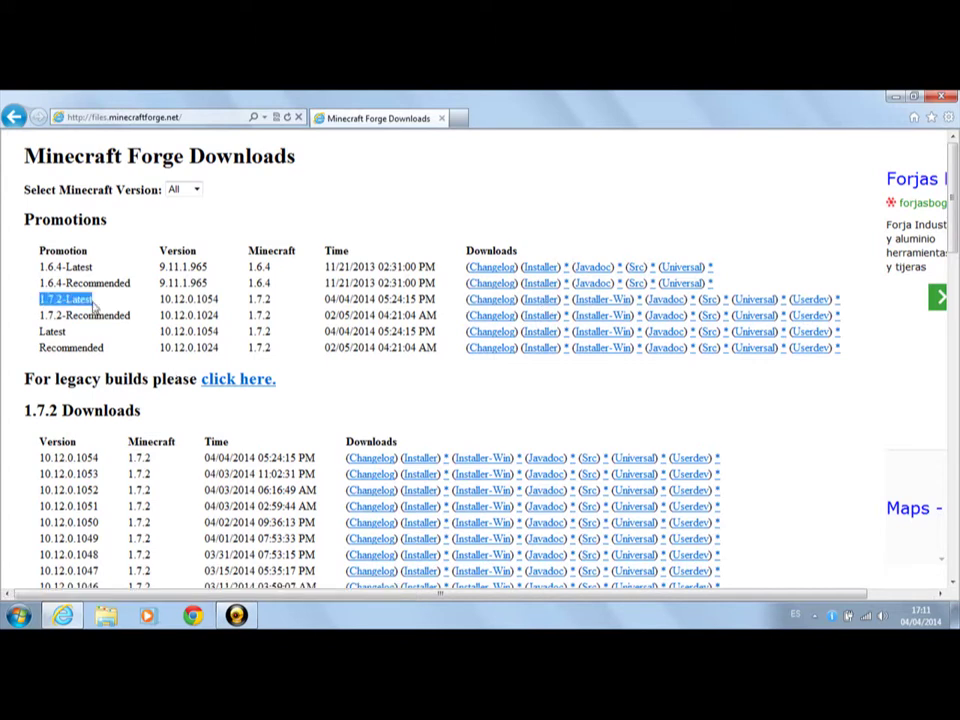
left_click(93, 307)
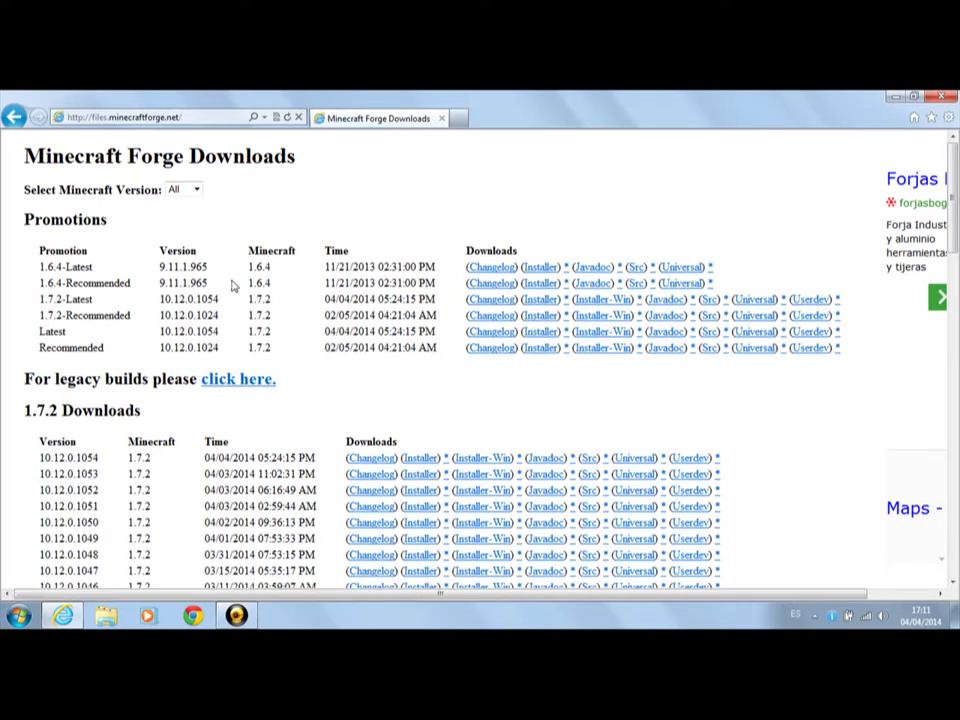
left_click_drag(246, 299, 499, 291)
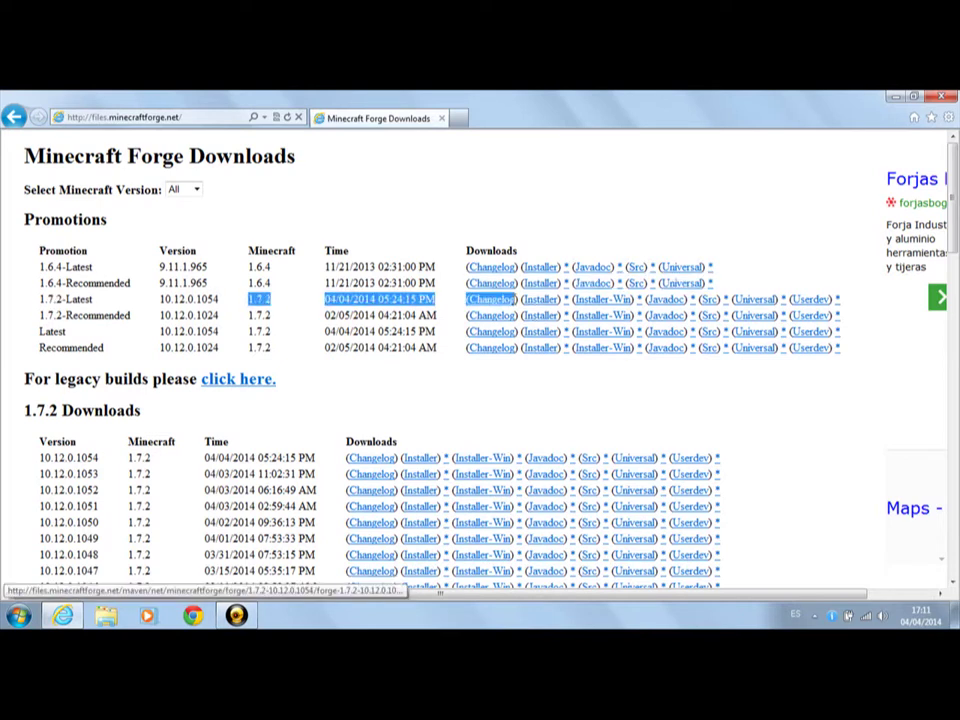
Follow the Installer link of the 1.7.2-Latest promotion, skip the adf.ly advertisement, and save forge-1.7.2-10.12.0.1054-installer.jar
left_click(540, 299)
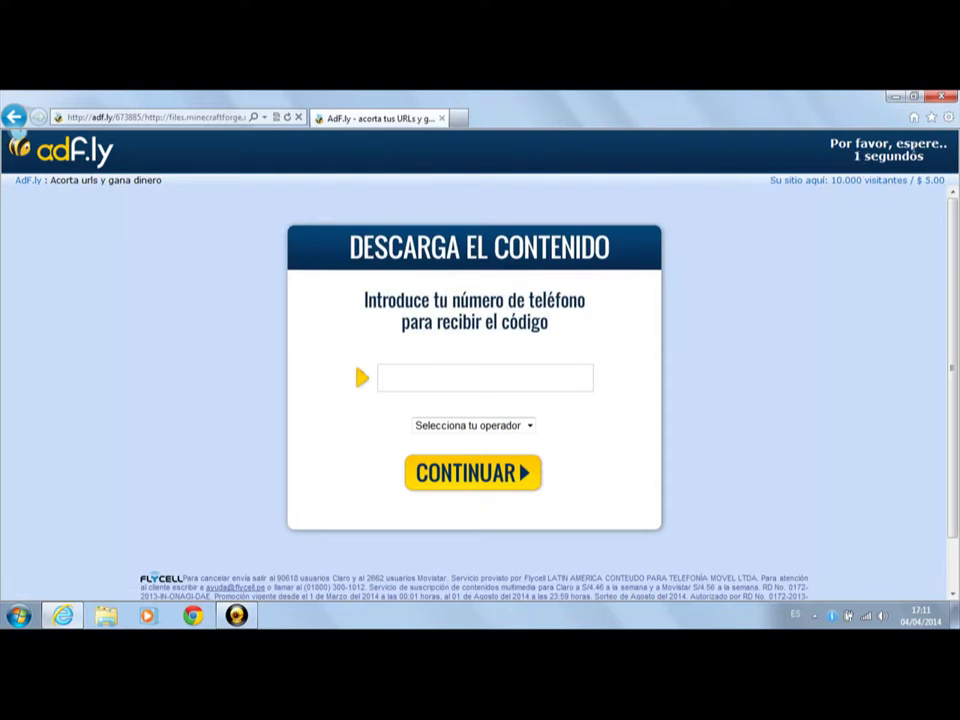
left_click(868, 151)
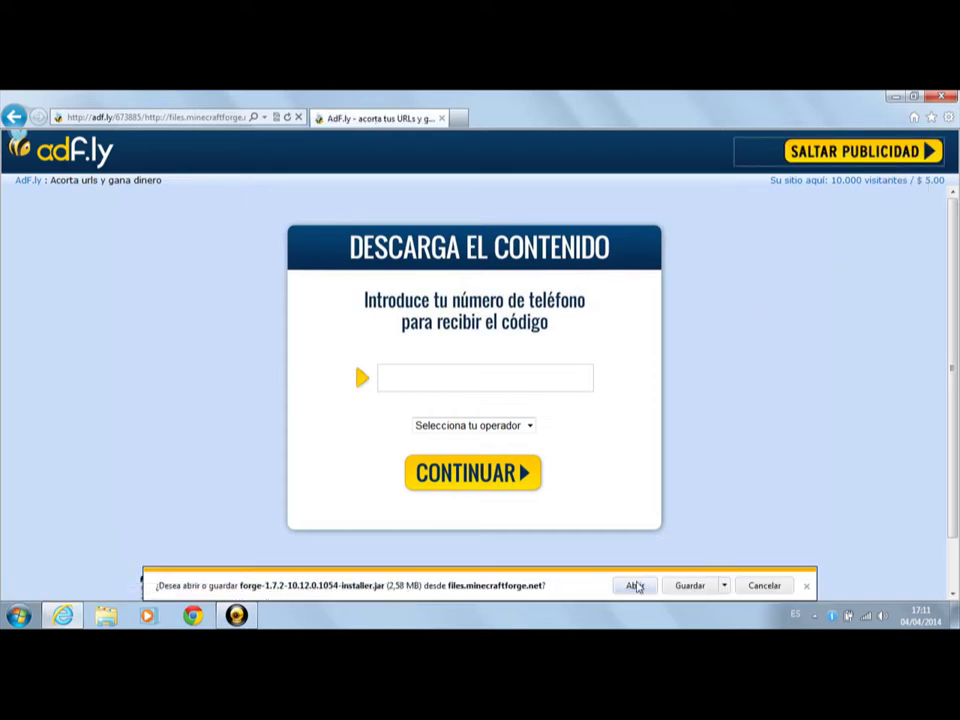
left_click(686, 586)
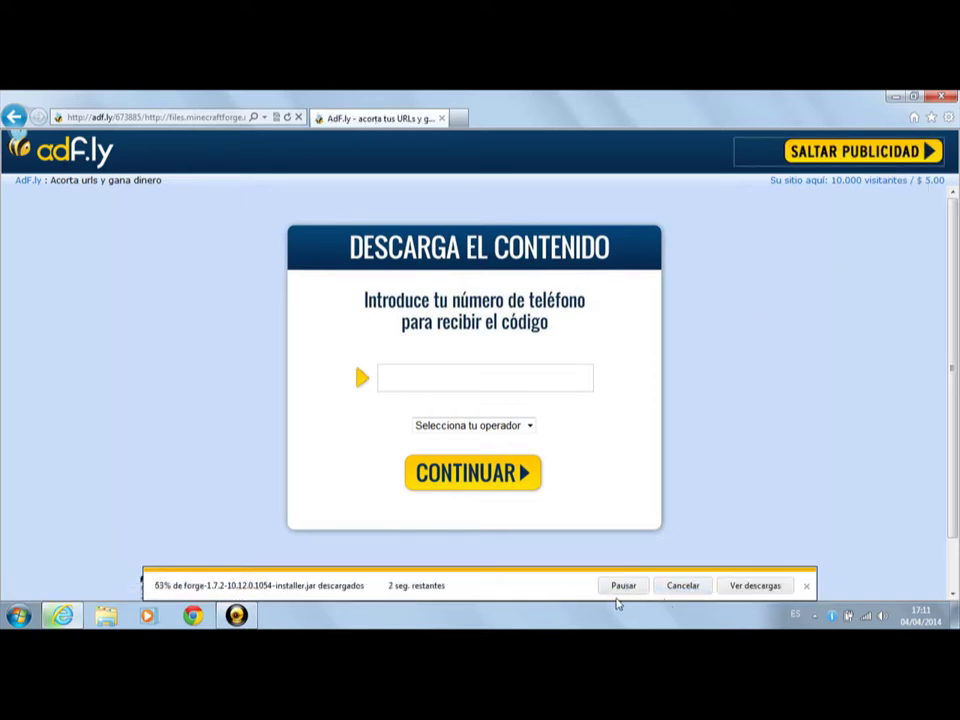
Open the browser's list of downloads and clear all its entries, including the finished Forge installer
left_click(740, 587)
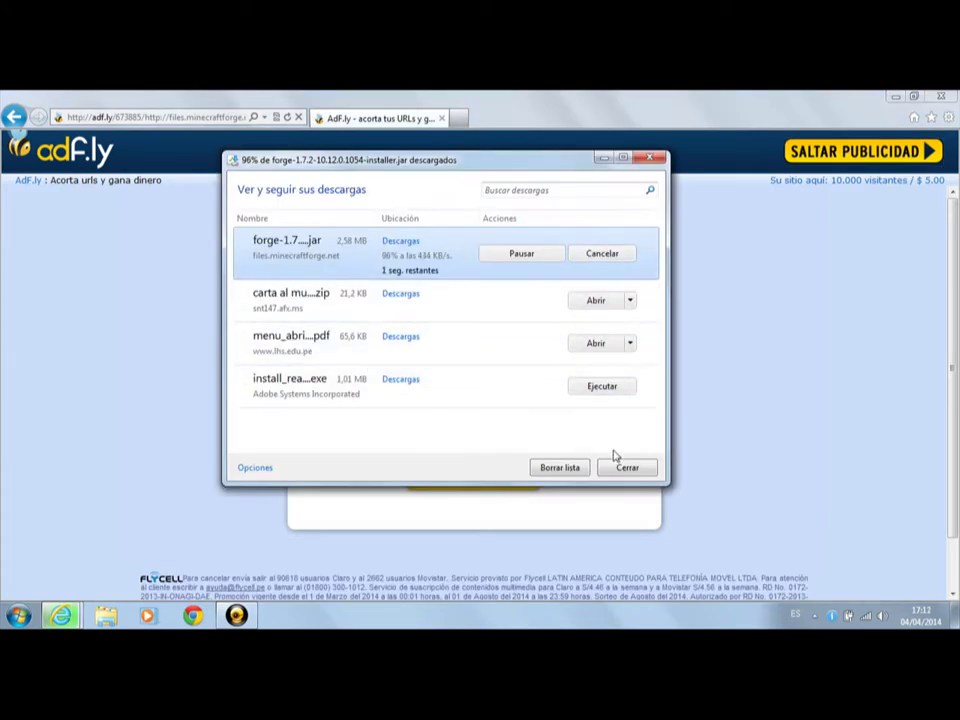
left_click(578, 470)
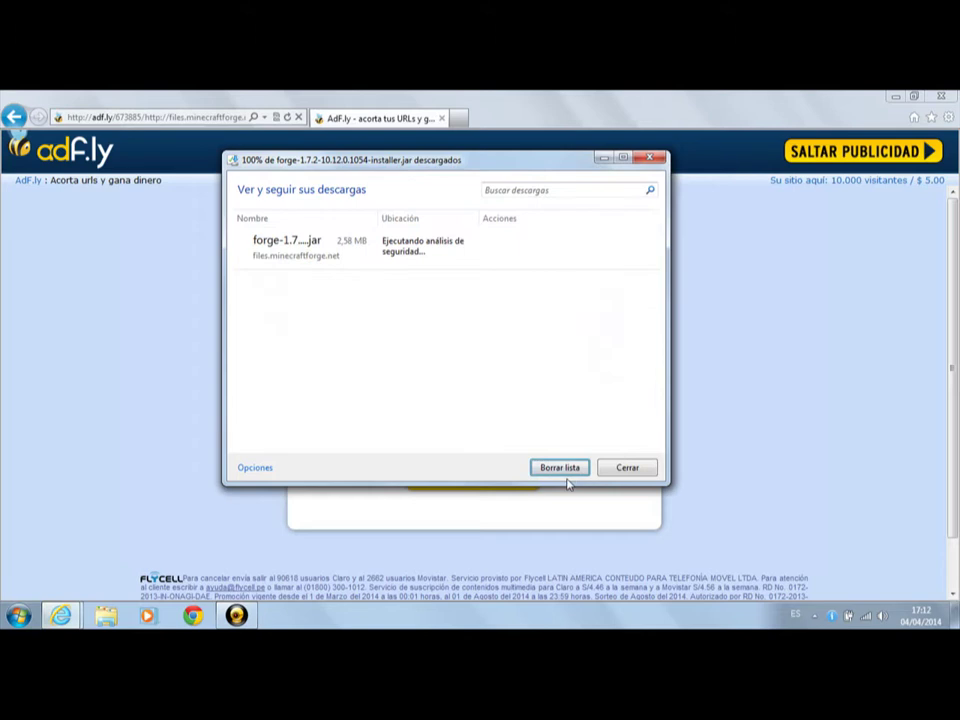
left_click(392, 242)
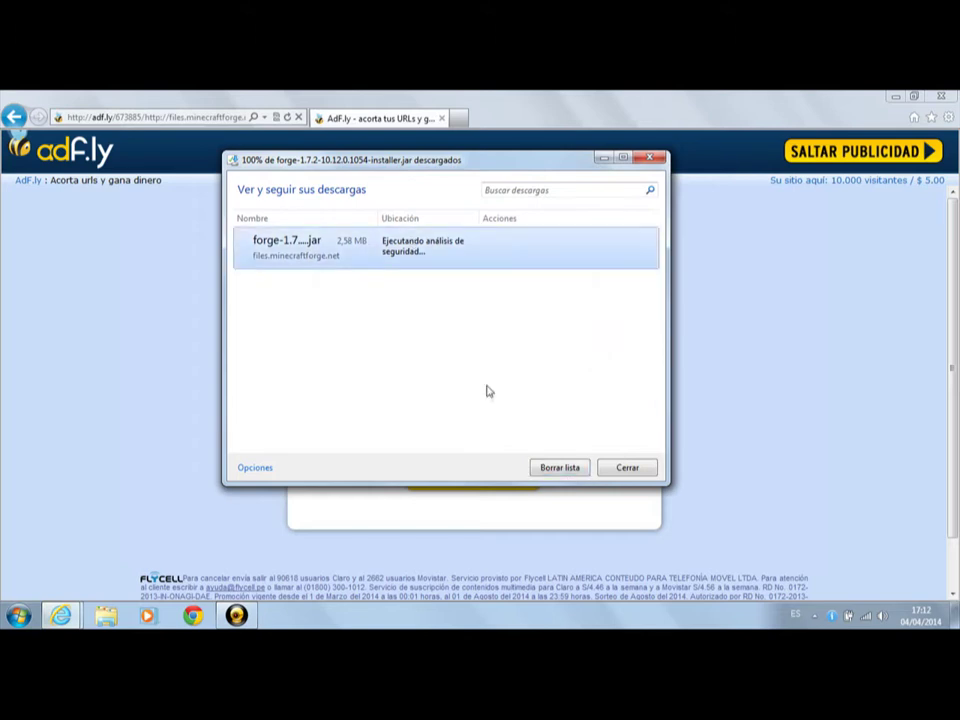
left_click(547, 473)
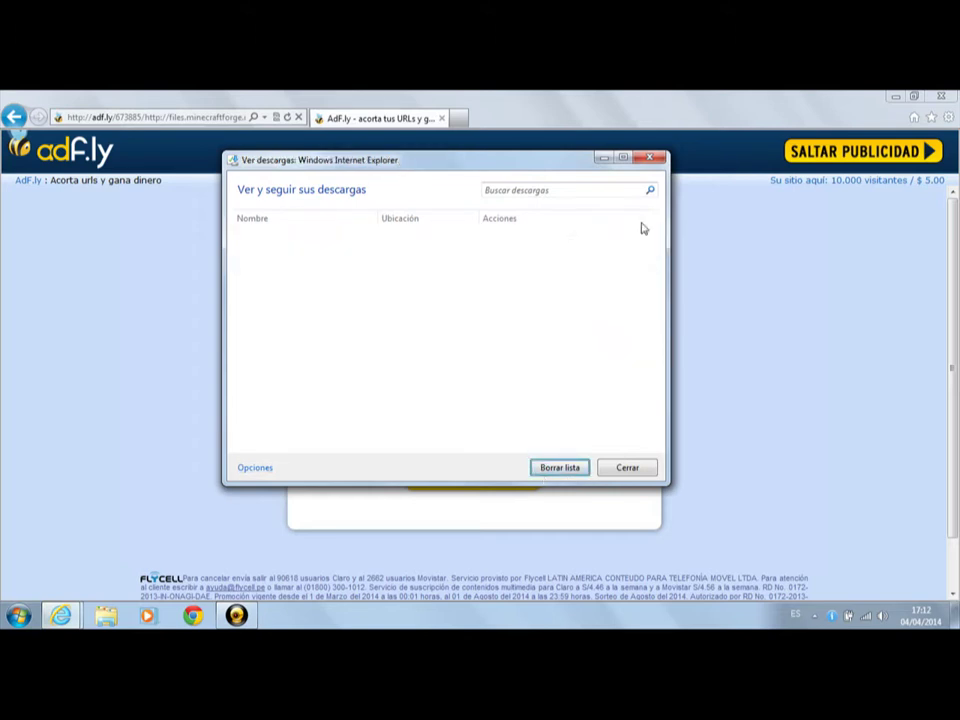
Close the downloads list and the adf.ly browser tab
left_click(500, 137)
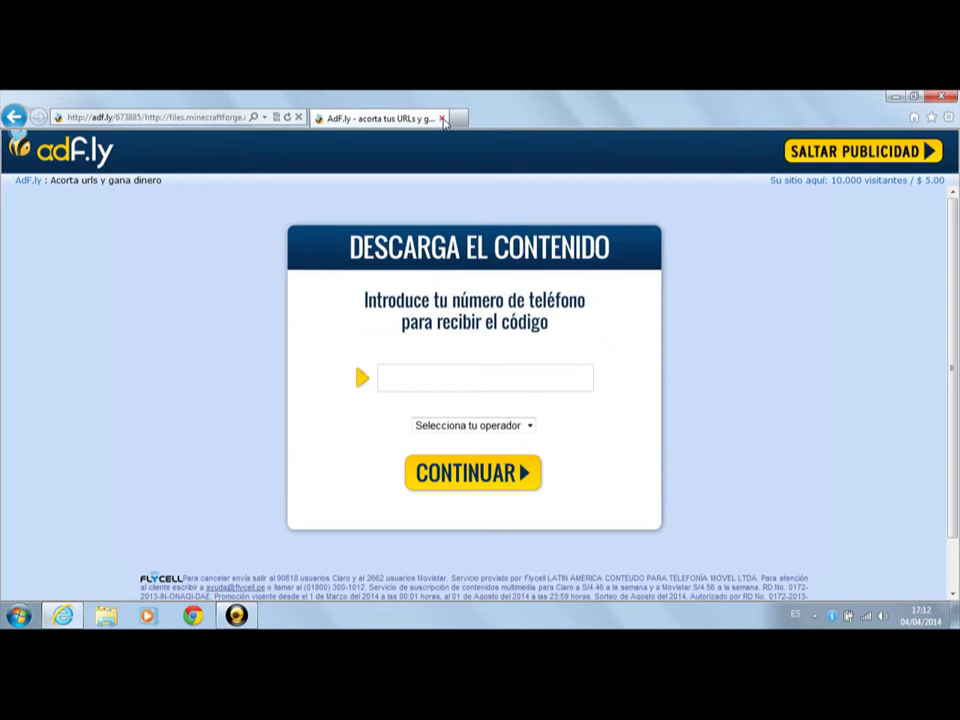
left_click(443, 119)
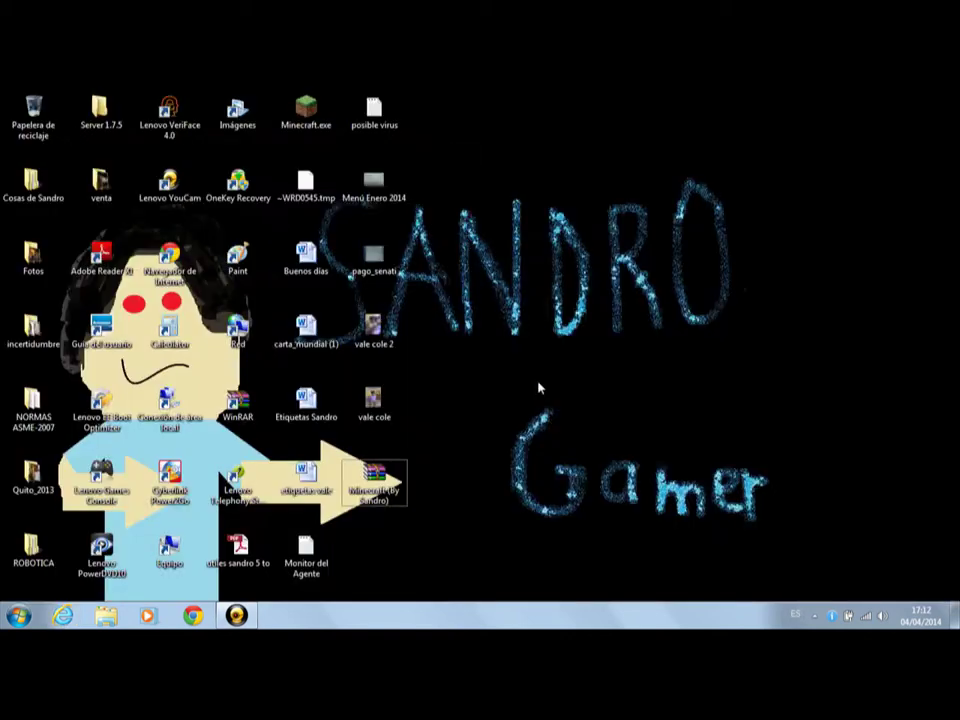
Open the Roaming folder with a system search for %appdata%, and enter its .minecraft folder
key("super")
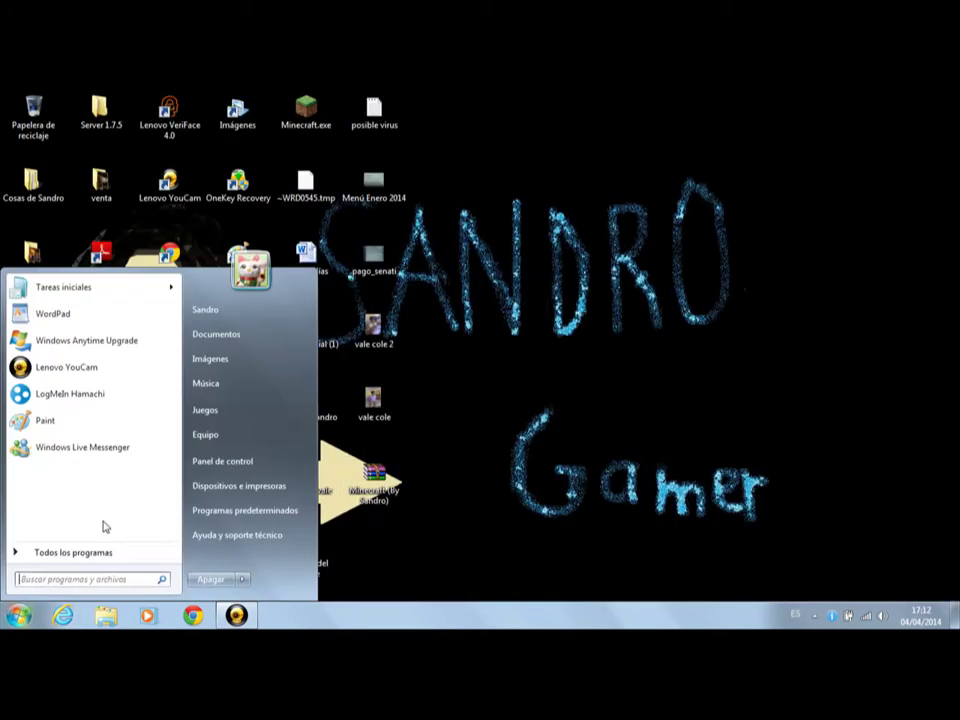
left_click(55, 580)
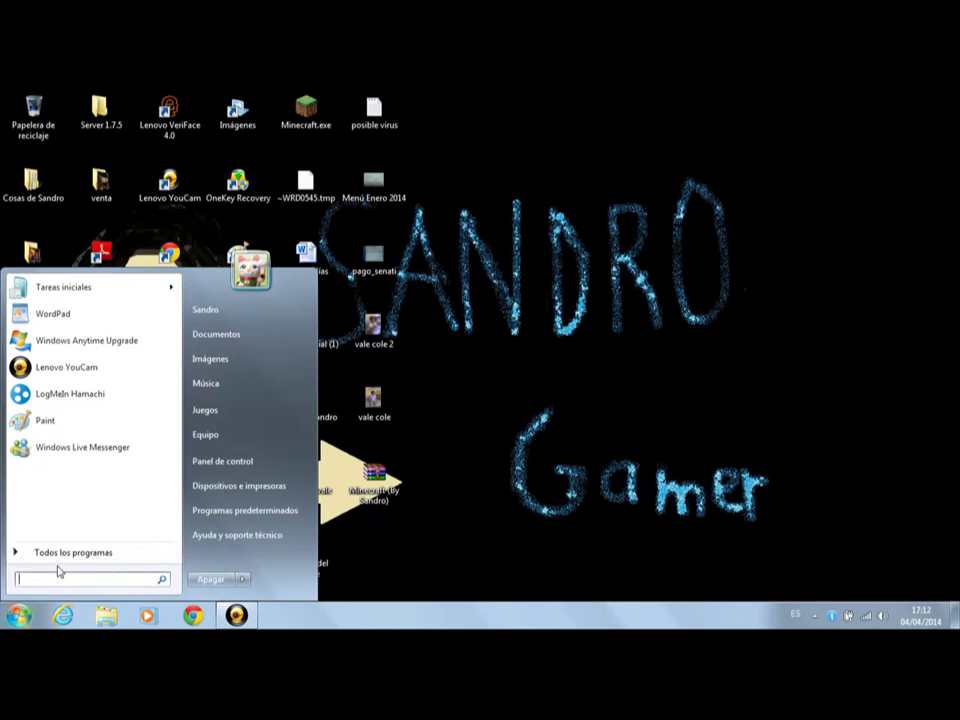
type("%appdata%")
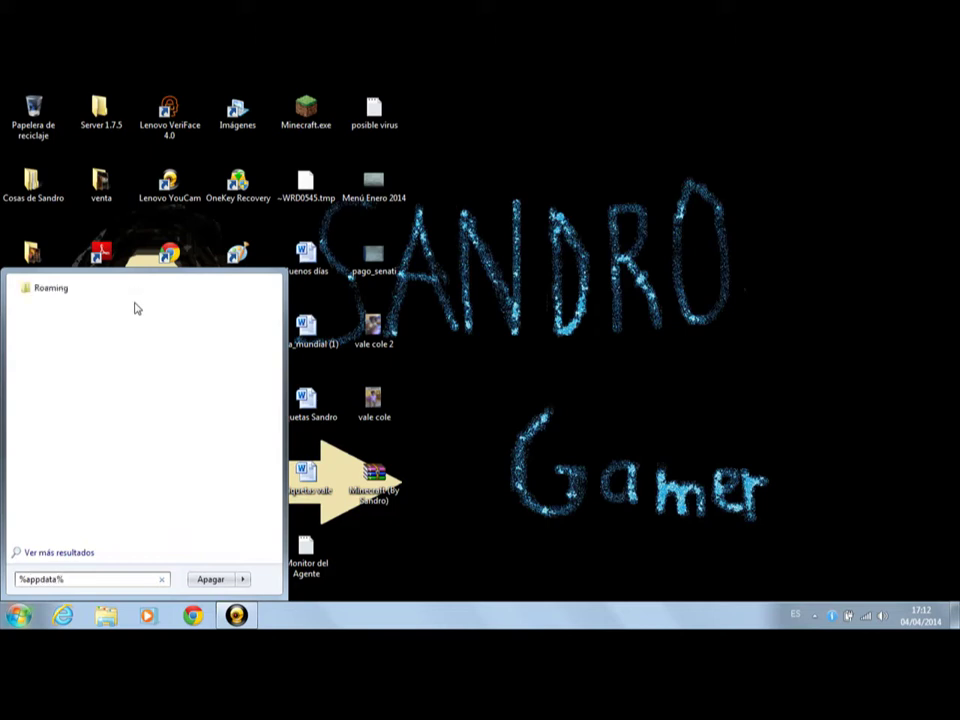
key("Return")
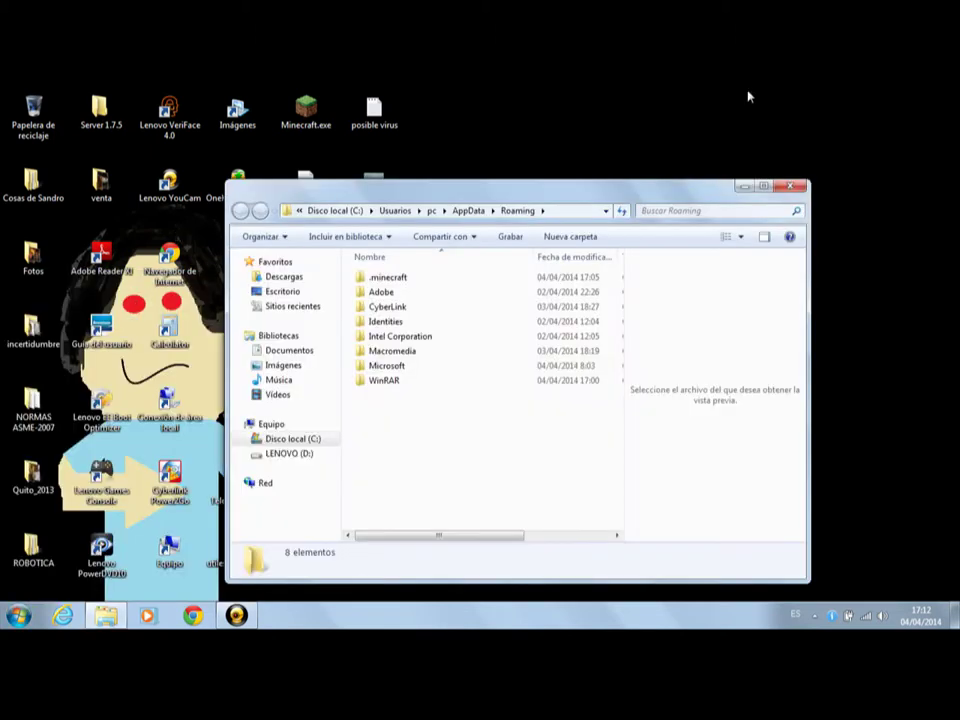
left_click_drag(414, 430, 400, 386)
left_click(388, 426)
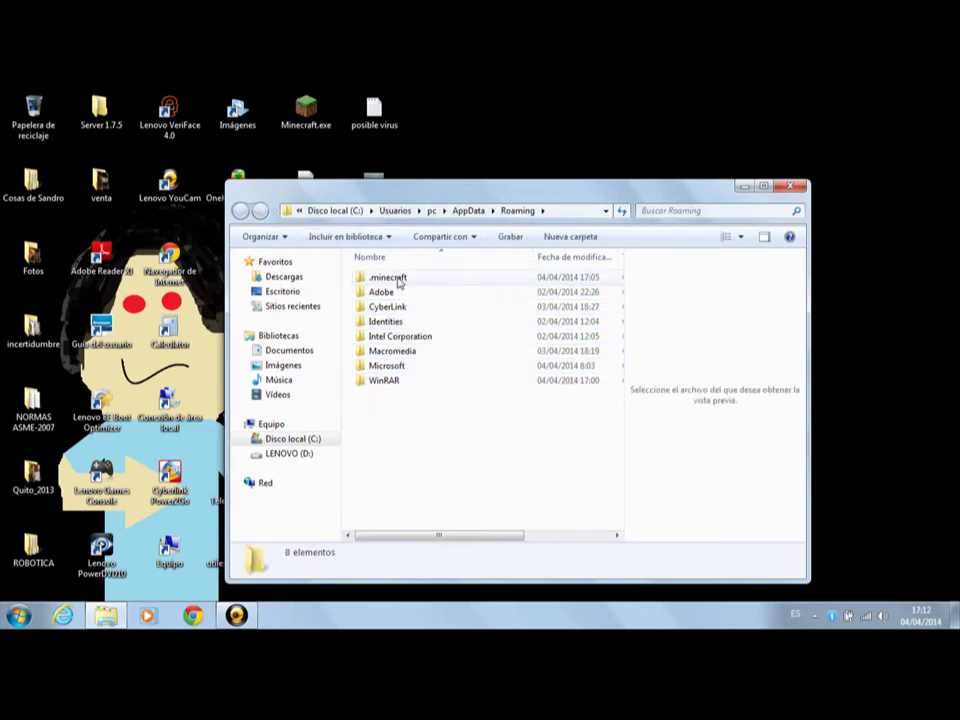
double_click(397, 280)
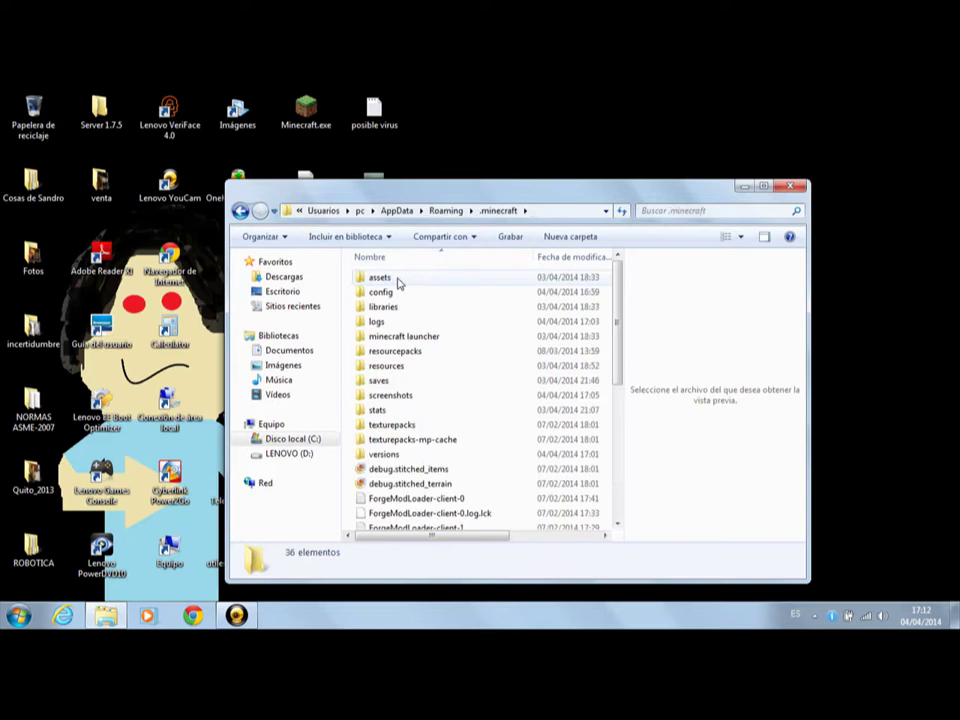
Return to Roaming, open the logs folder inside .minecraft, and delete the text file named latest
left_click(437, 214)
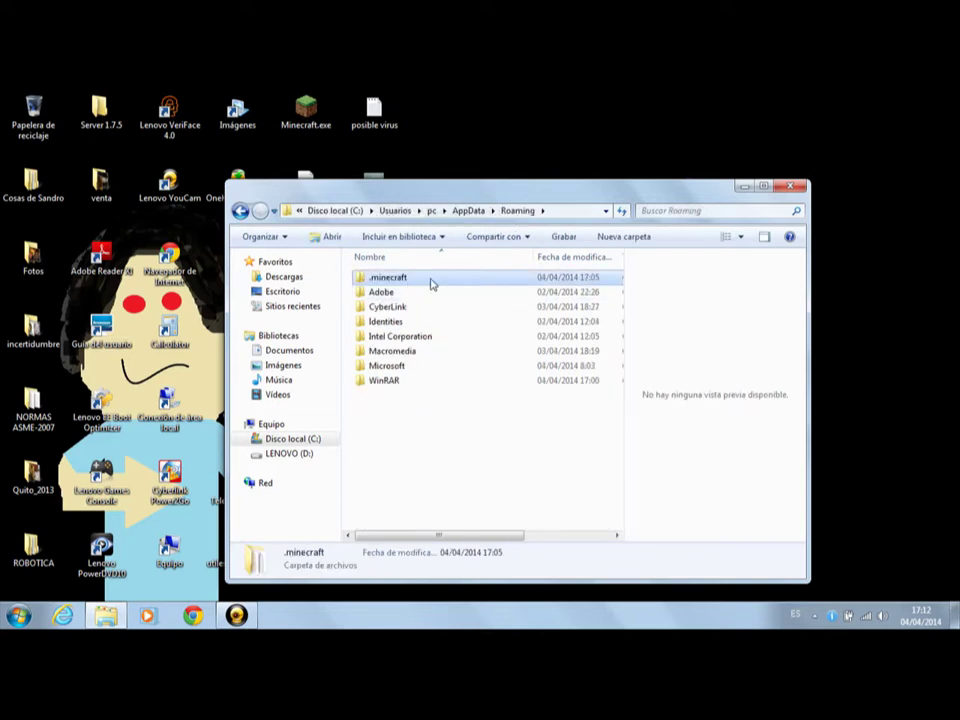
left_click_drag(403, 460, 422, 336)
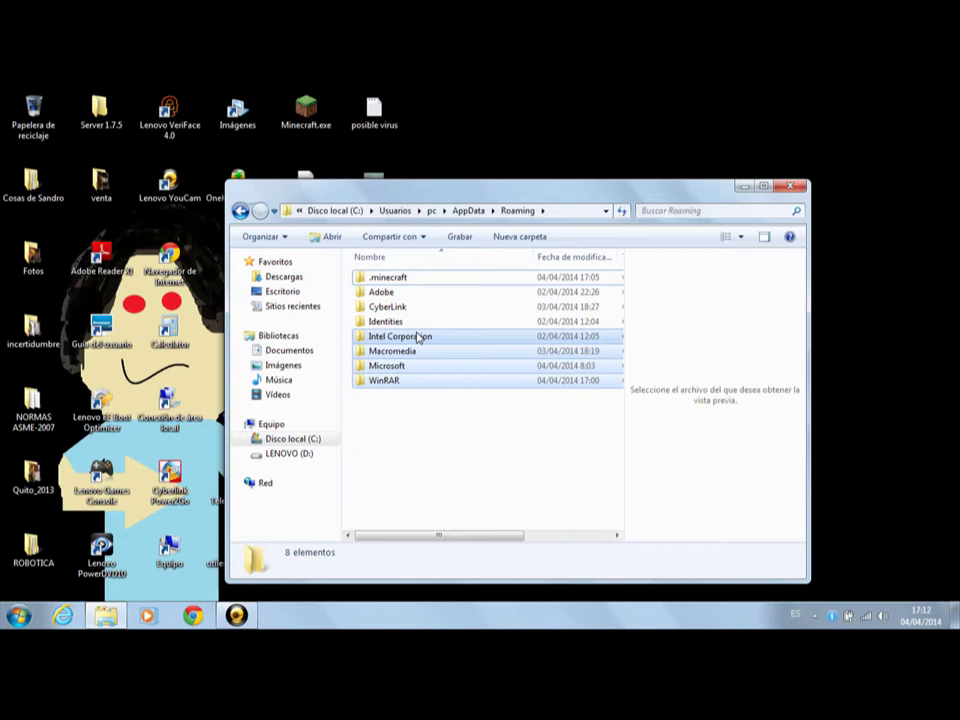
double_click(421, 283)
double_click(377, 321)
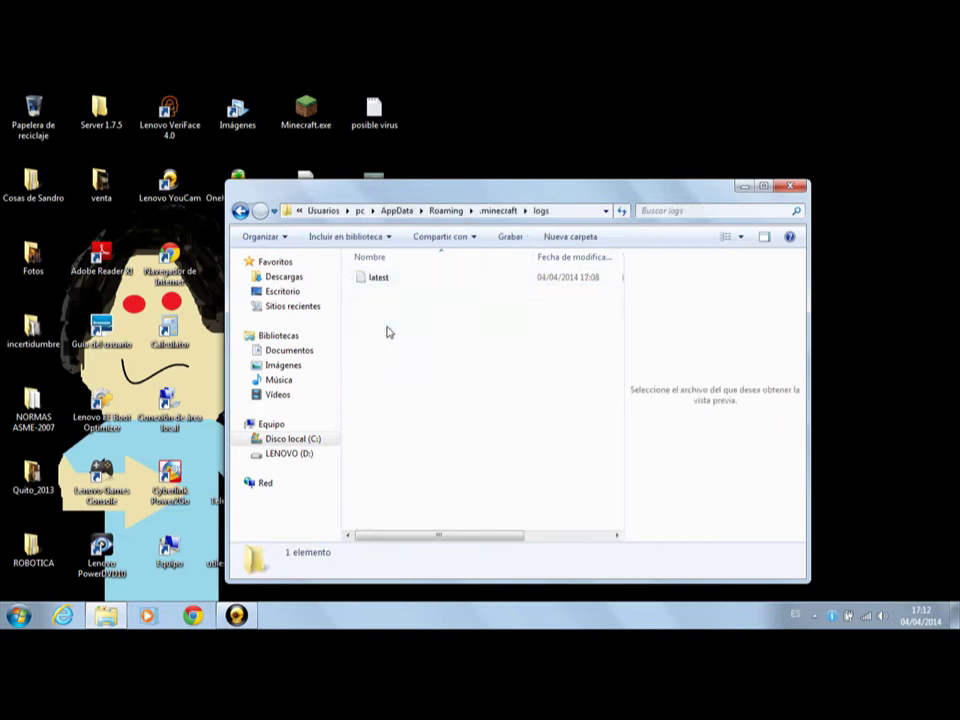
left_click(428, 279)
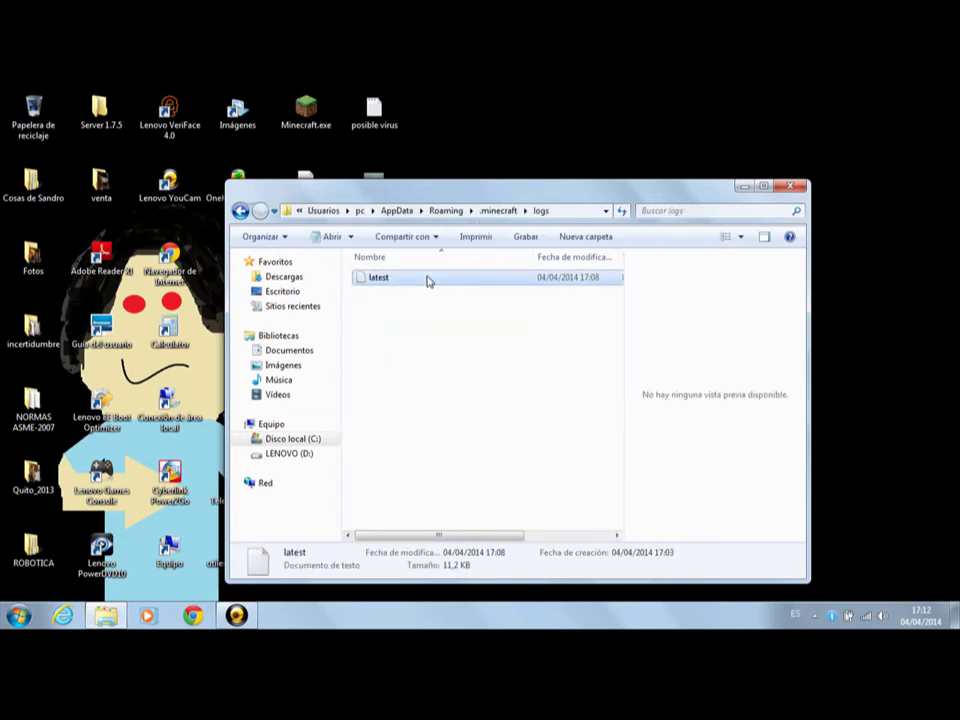
key("Delete")
Empty the Recycle Bin on the desktop and confirm the permanent deletion
right_click(26, 115)
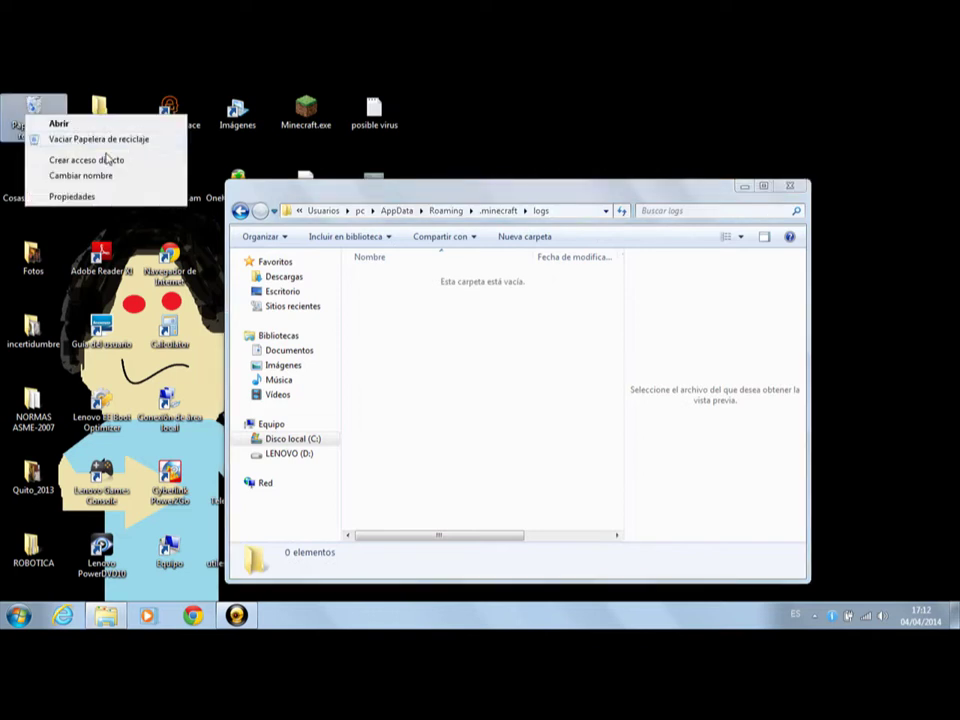
left_click(110, 140)
key("Return")
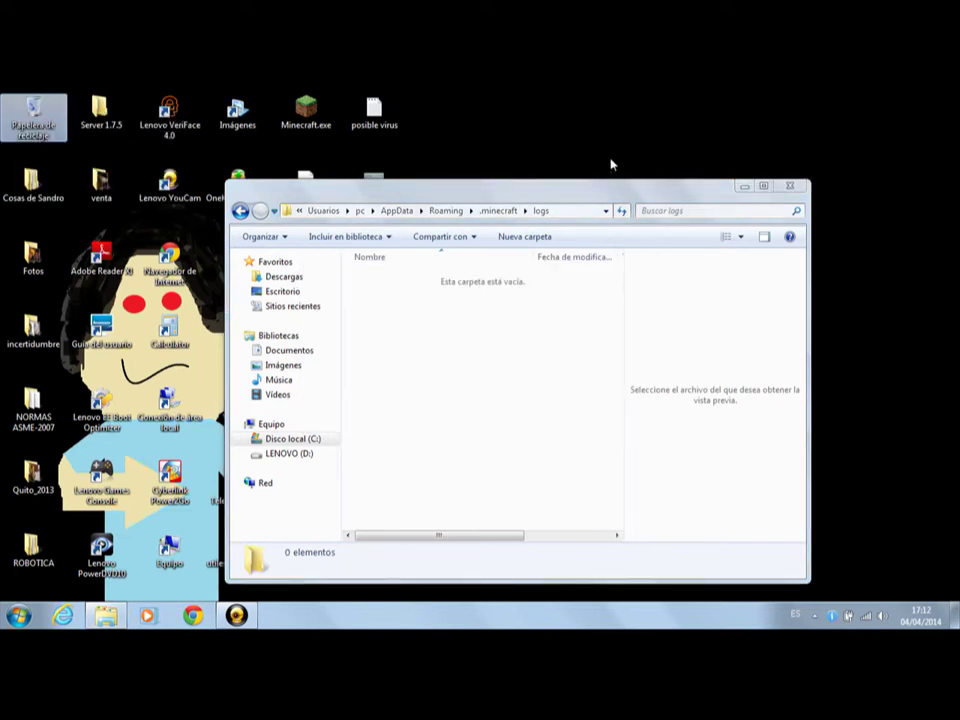
Check the stats folder in .minecraft, and move the screenshots folder into the resources folder
left_click(498, 210)
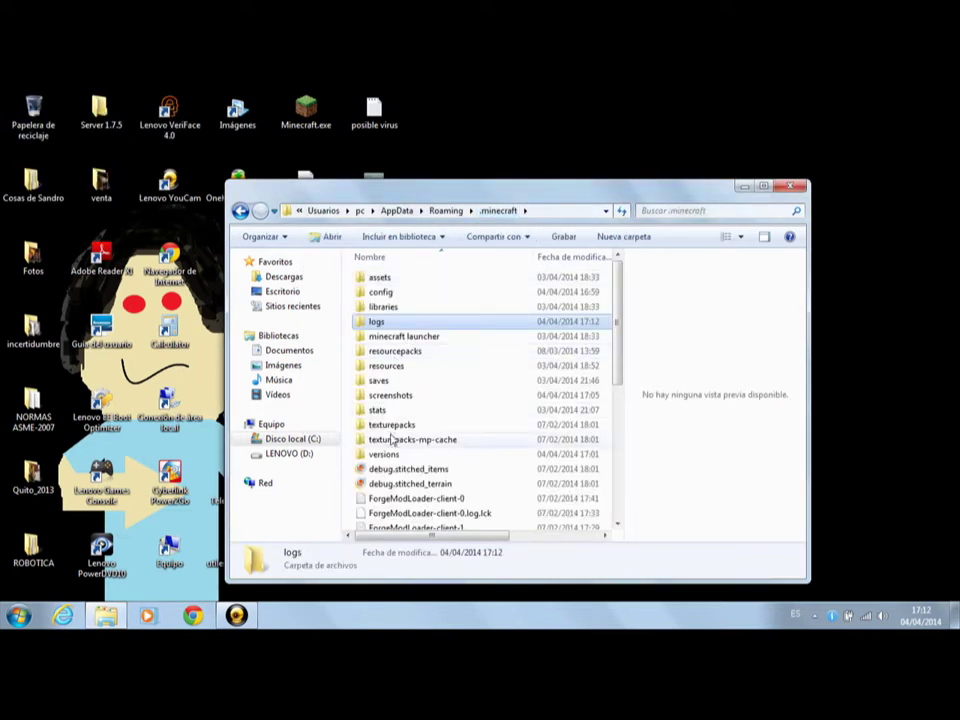
double_click(390, 415)
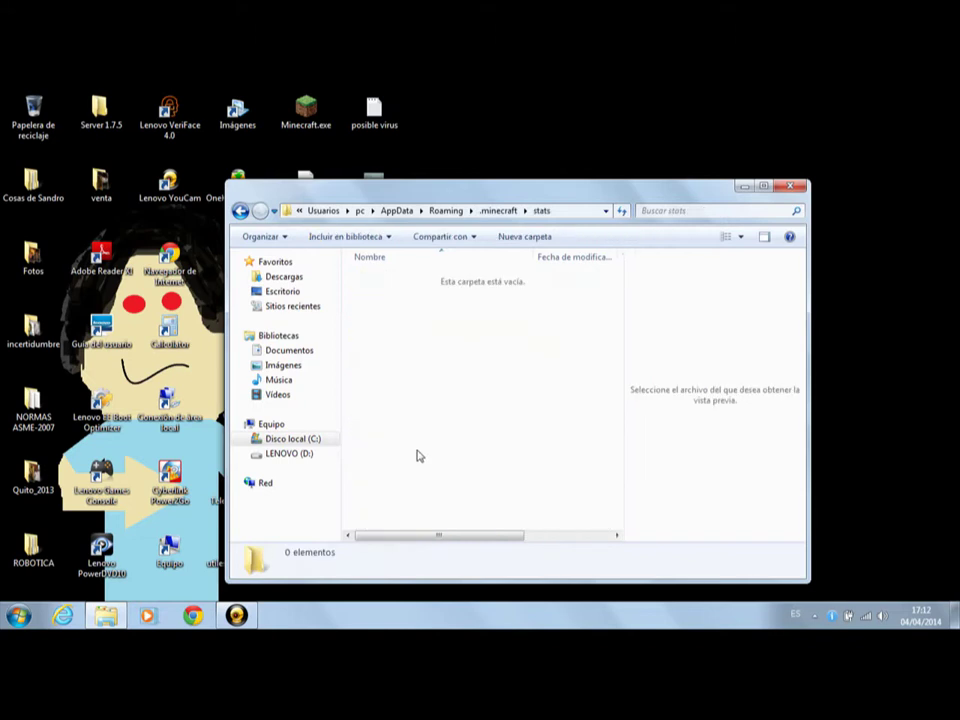
left_click(500, 211)
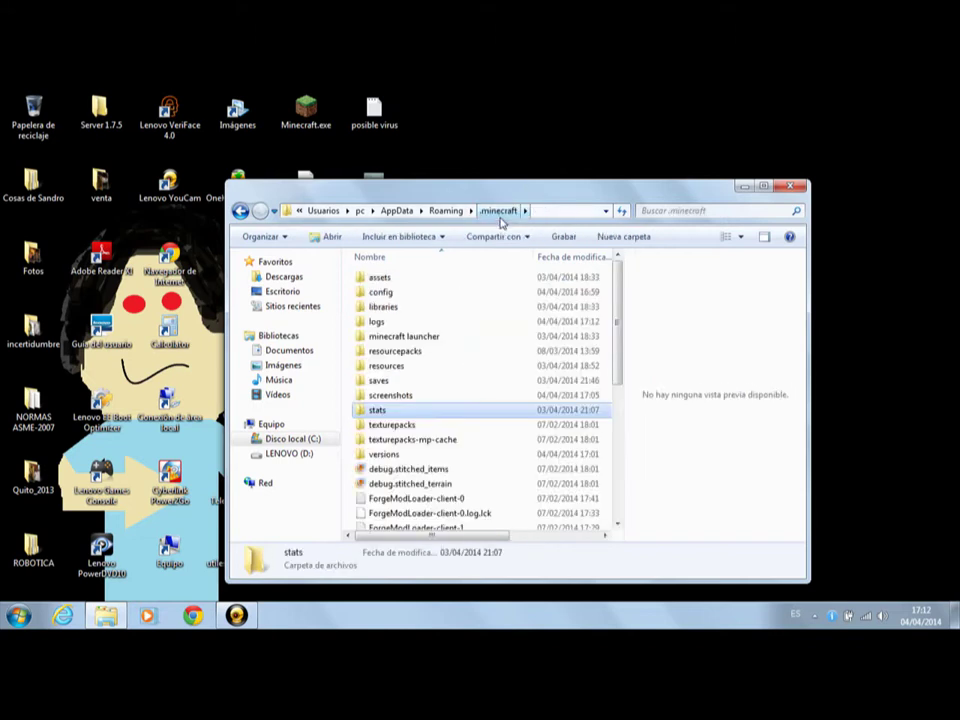
left_click(396, 279)
left_click_drag(405, 395, 385, 322)
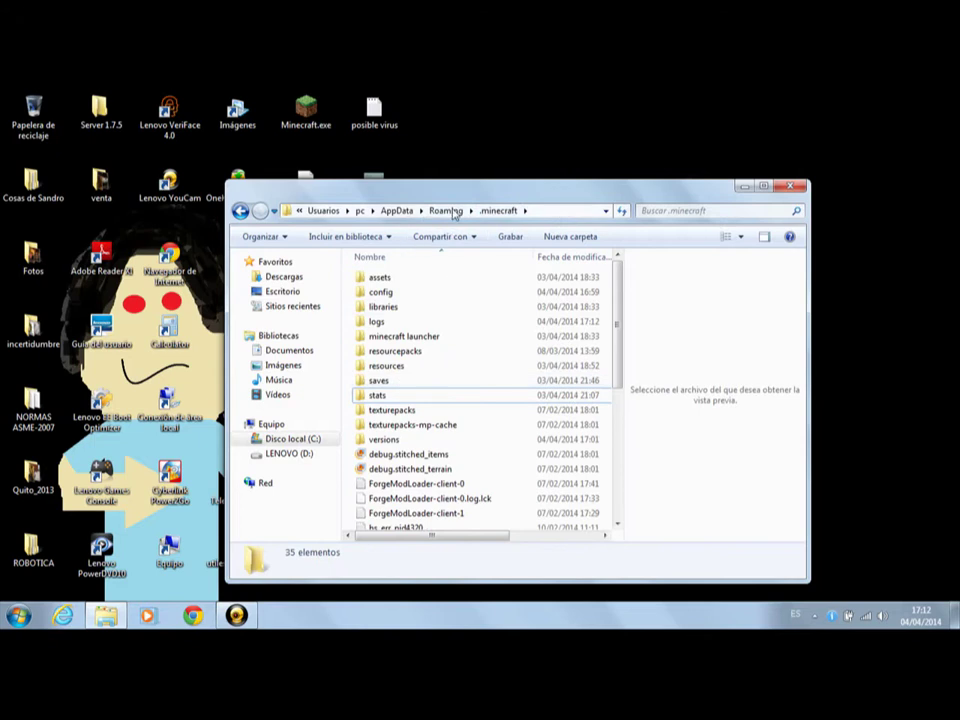
Examine the contents of the stats, saves, texturepacks, minecraft launcher, resources and versions folders in .minecraft
left_click(405, 398)
double_click(405, 398)
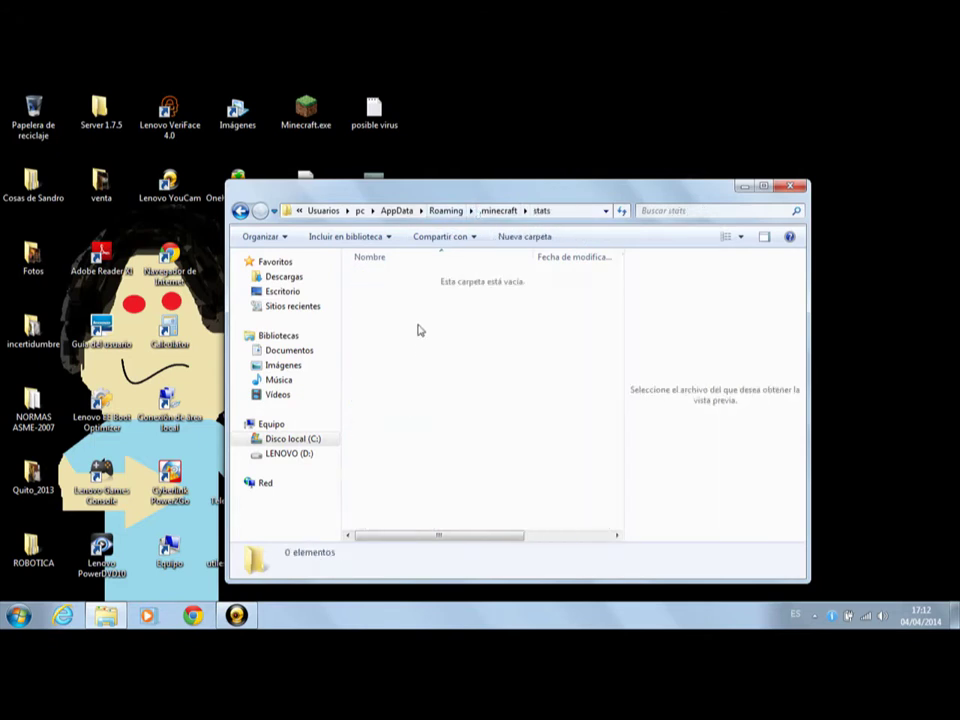
left_click(502, 211)
double_click(398, 381)
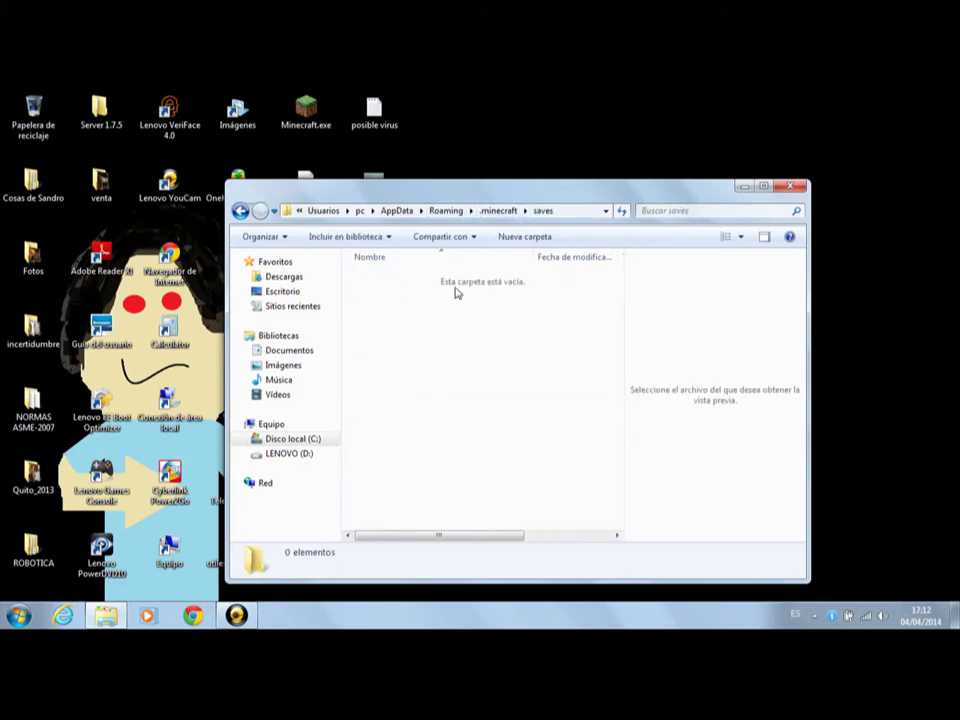
left_click(499, 211)
left_click(393, 411)
double_click(393, 411)
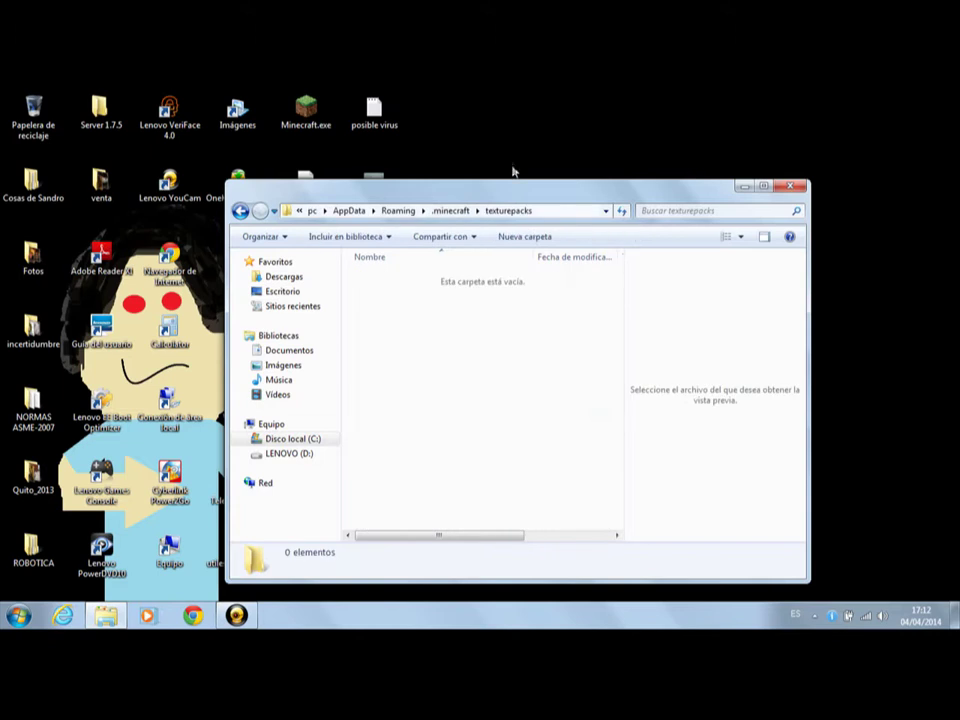
left_click(444, 211)
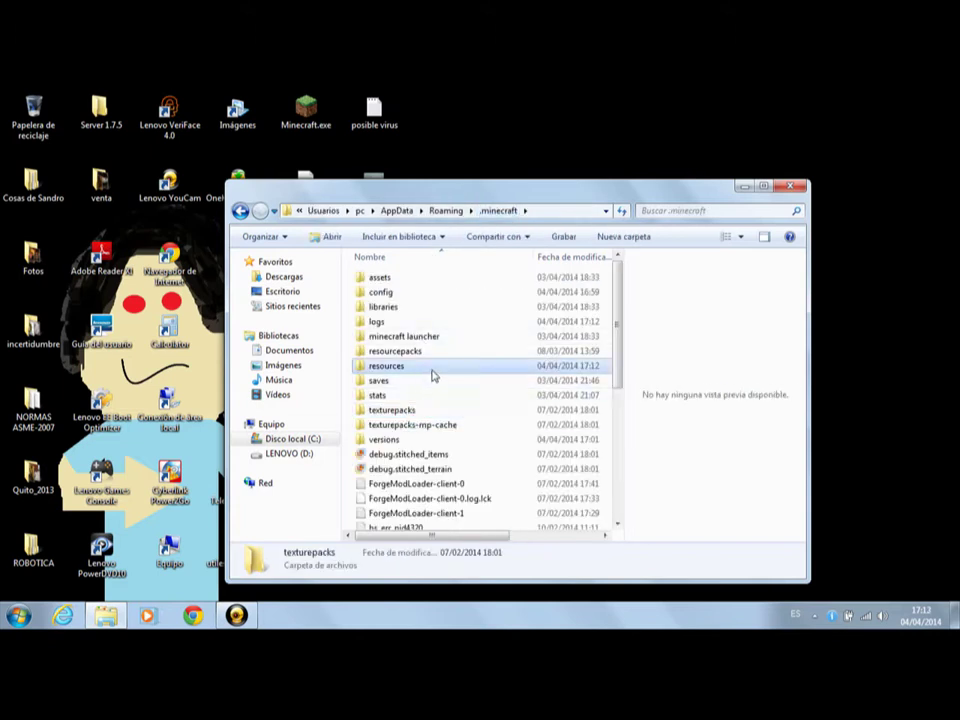
left_click(428, 366)
left_click(419, 338)
double_click(419, 342)
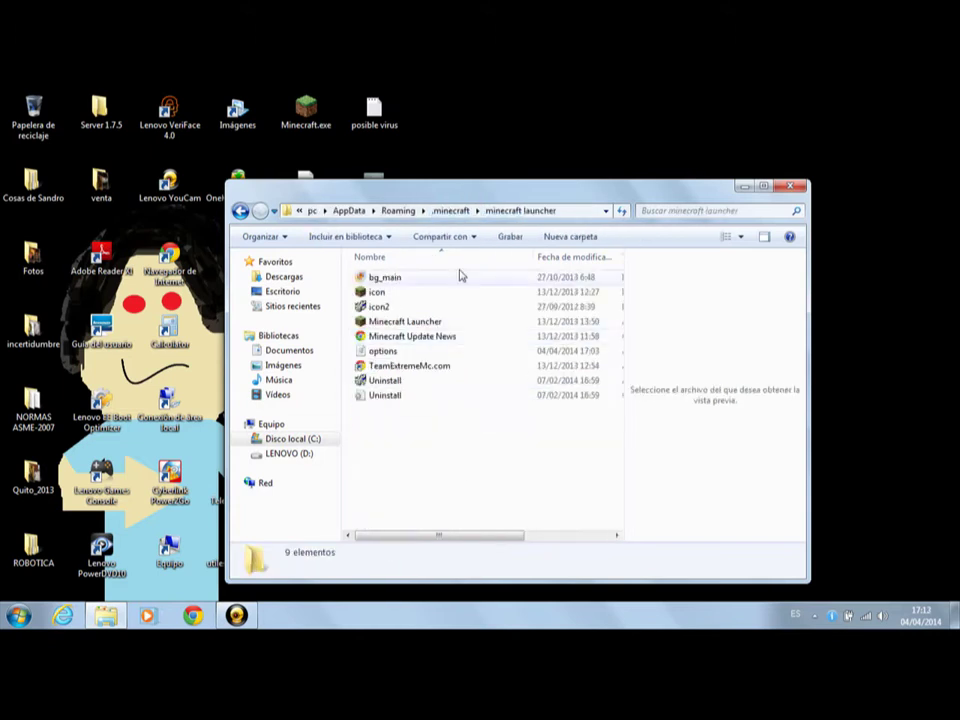
left_click(462, 212)
left_click(397, 409)
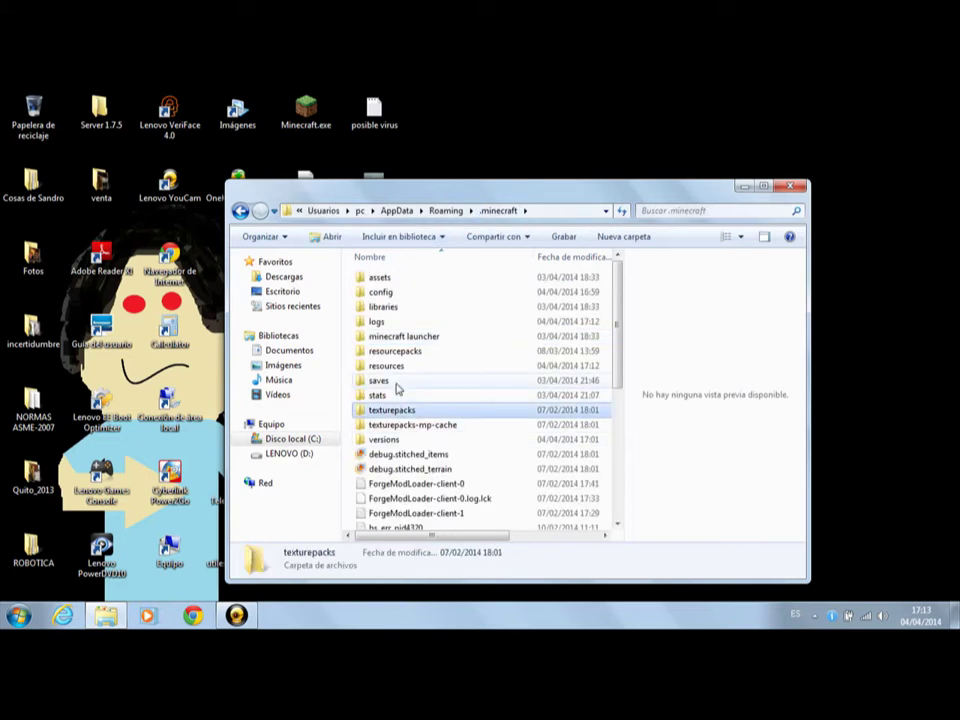
double_click(392, 366)
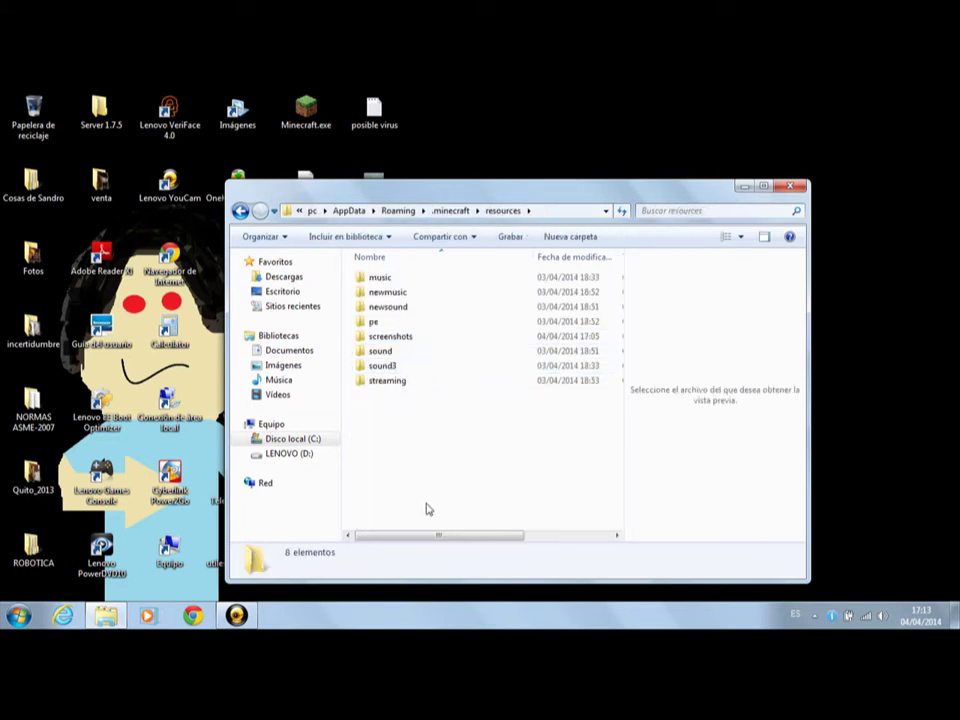
left_click(448, 213)
double_click(397, 438)
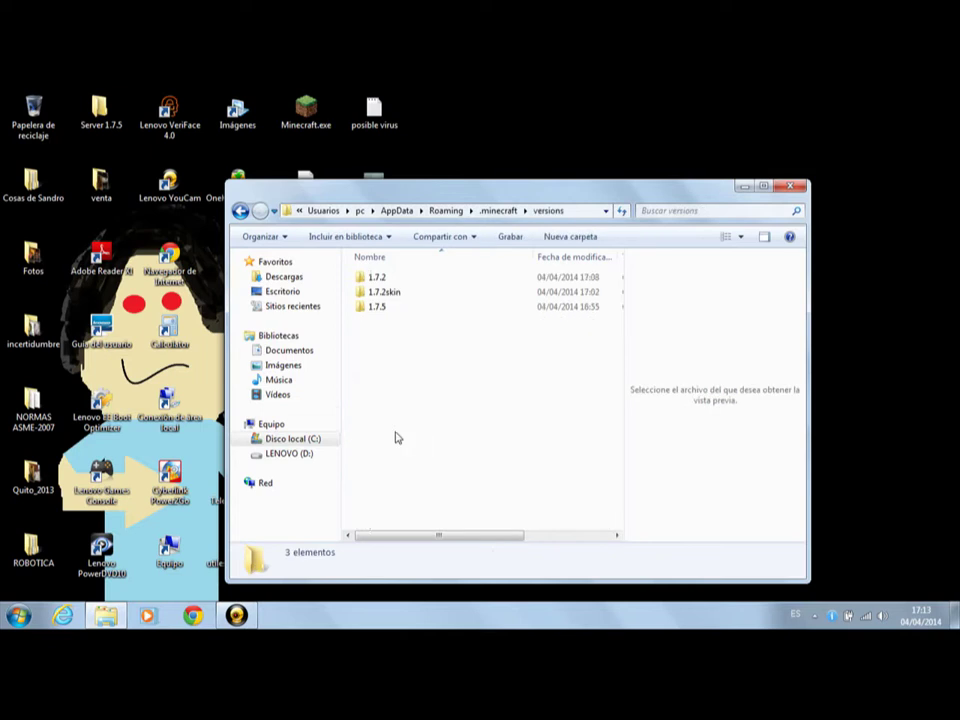
left_click(440, 212)
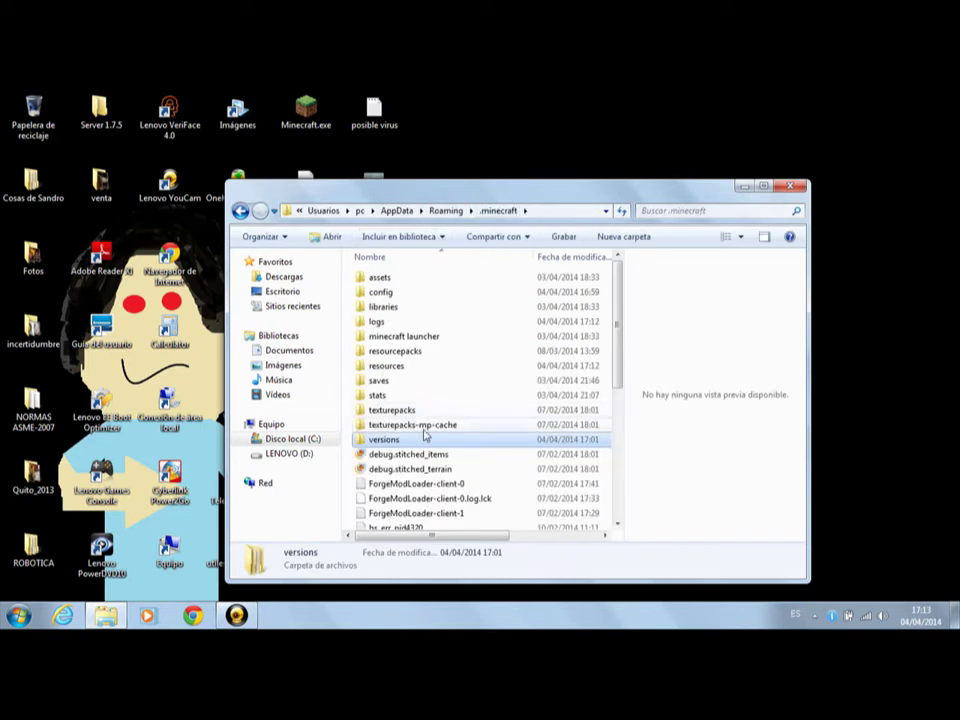
Delete the 1.7.2skin folder from versions, review the remaining version folders, and return to .minecraft
double_click(423, 444)
left_click(405, 292)
key("Delete")
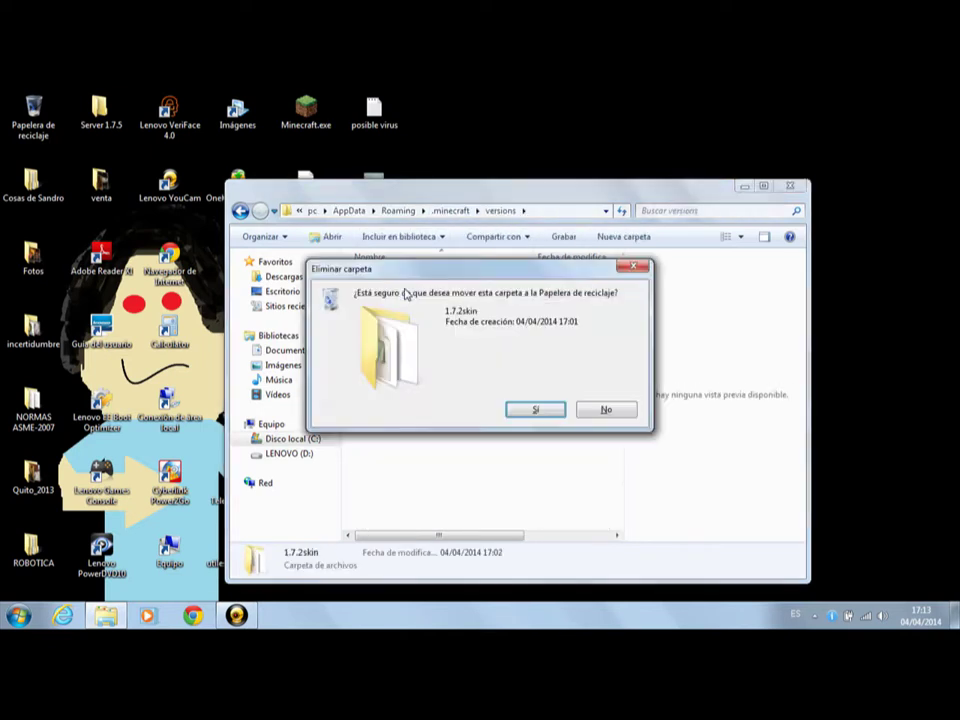
key("Return")
left_click(450, 210)
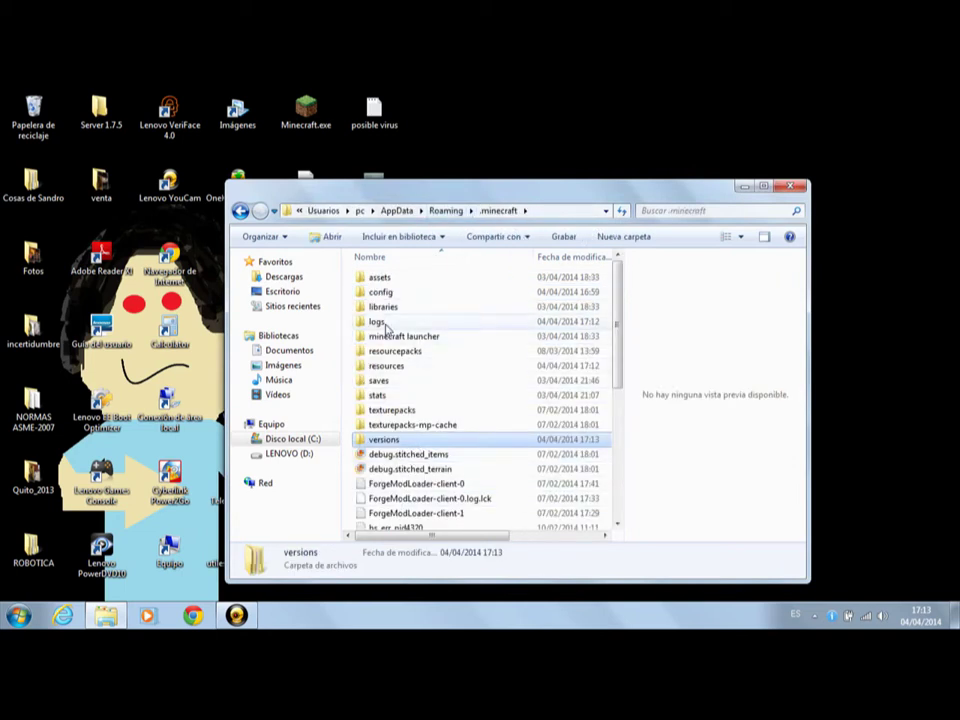
double_click(415, 440)
left_click_drag(429, 430, 448, 253)
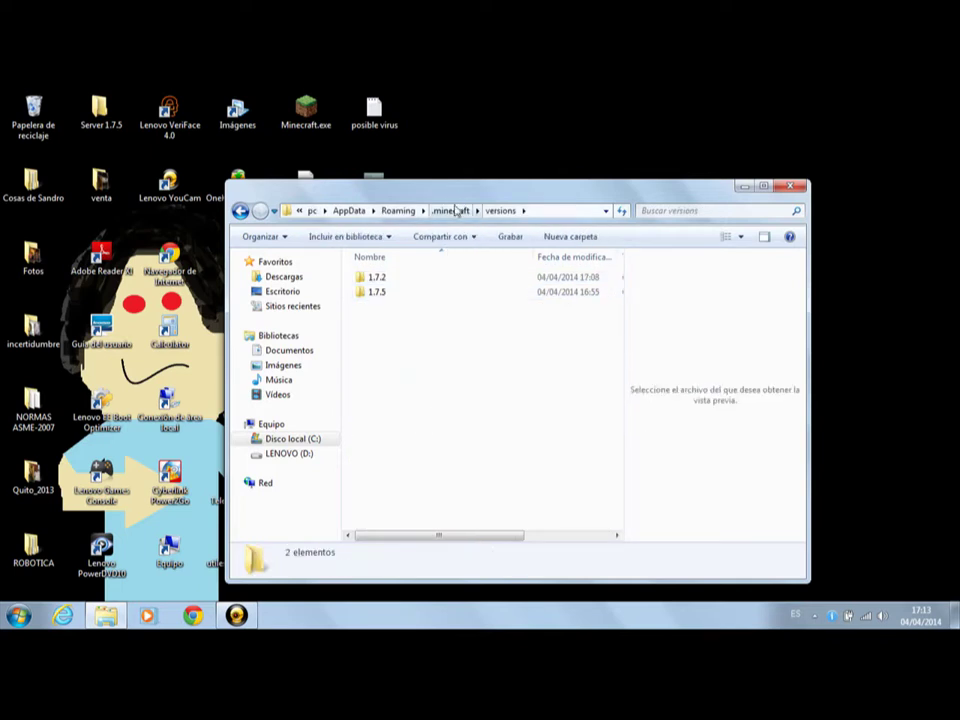
left_click(452, 210)
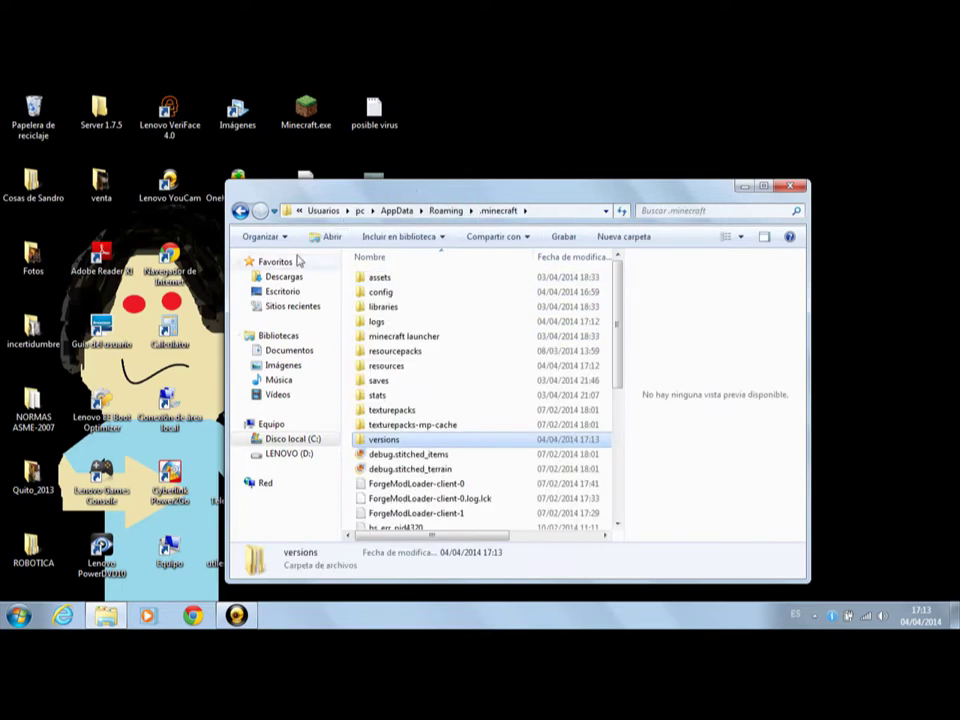
Delete the hamachi and wrar51b1 files from the Descargas folder
left_click(290, 284)
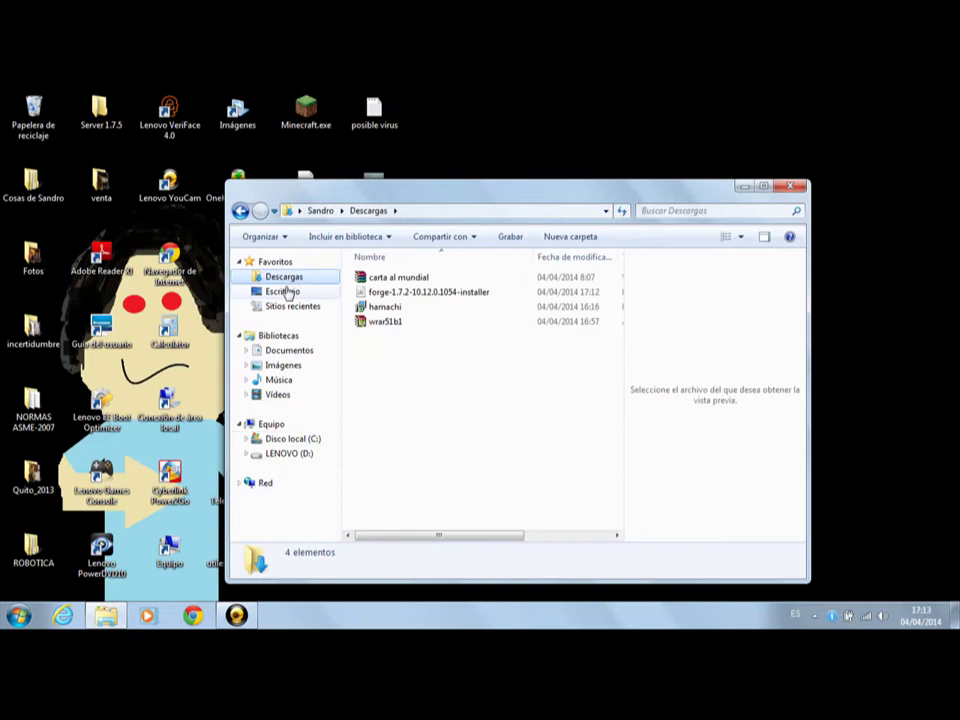
left_click_drag(407, 428, 410, 308)
key("Delete")
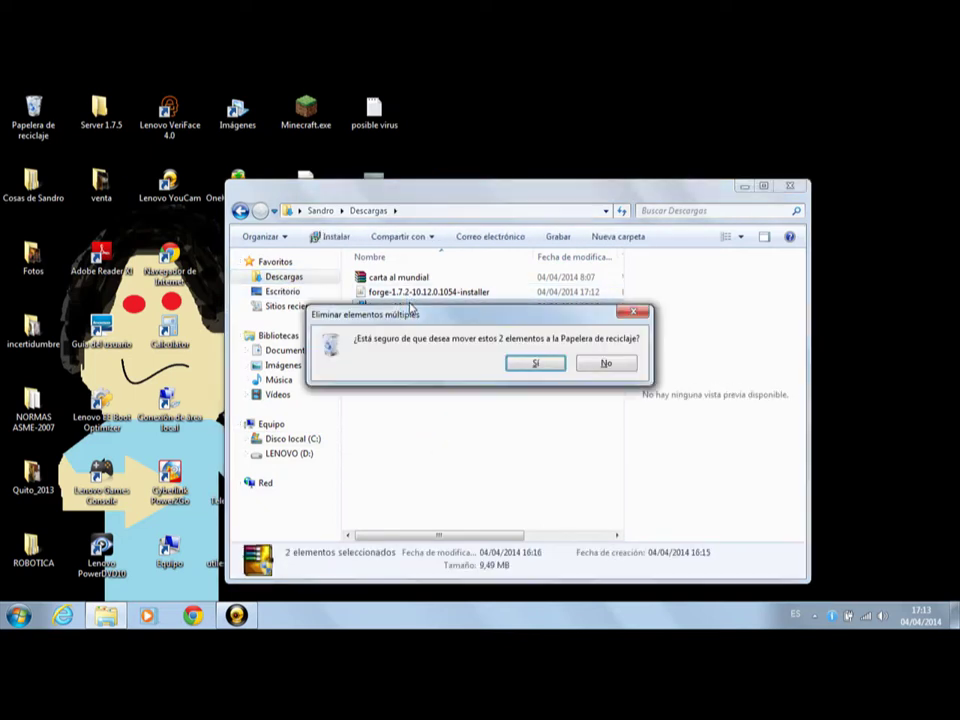
key("Return")
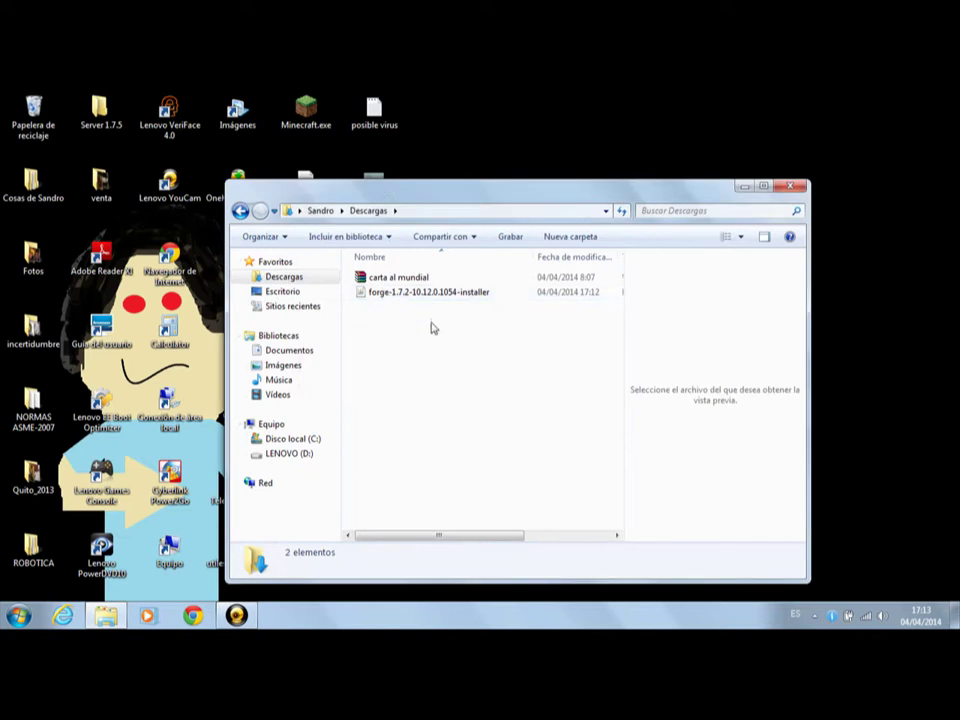
Run forge-1.7.2-10.12.0.1054-installer with Java, install the client into the .minecraft folder, and close the Descargas window
left_click(471, 297)
right_click(471, 294)
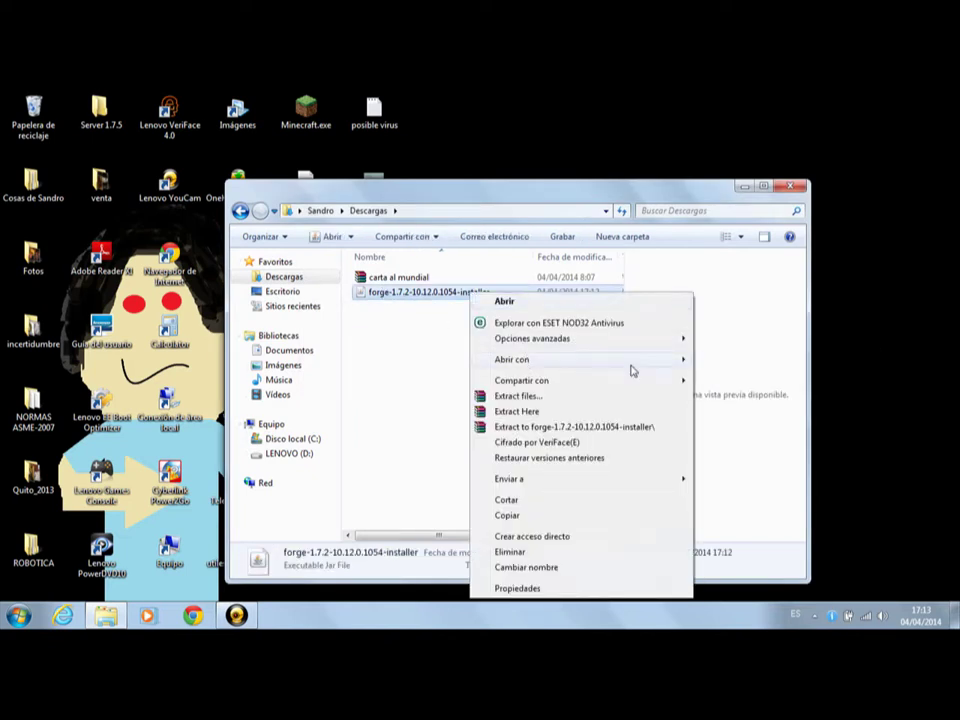
left_click(716, 365)
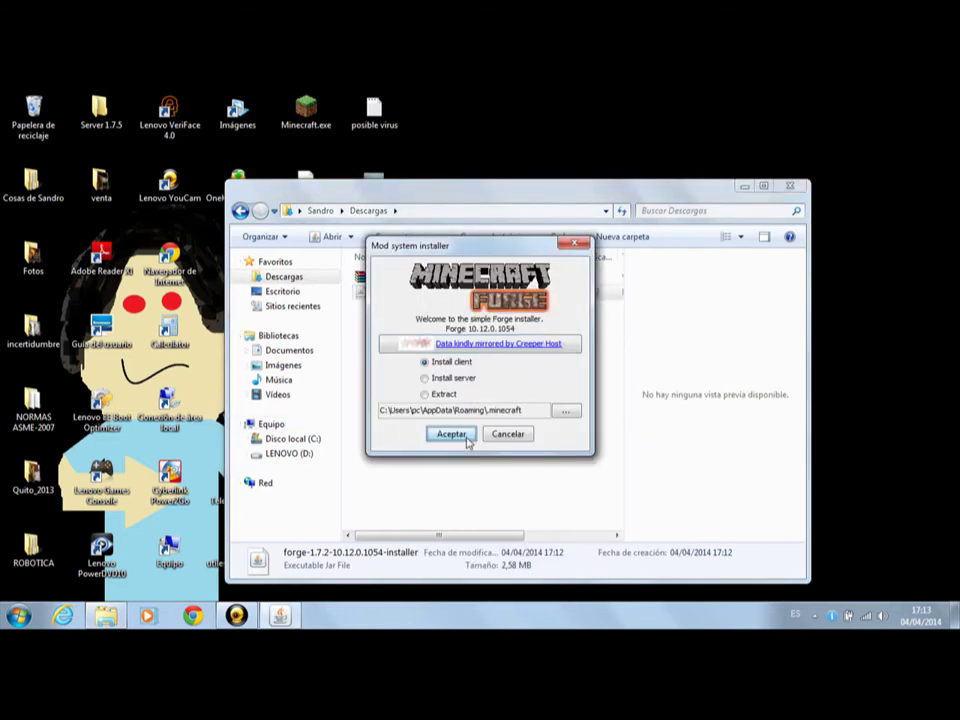
left_click(451, 434)
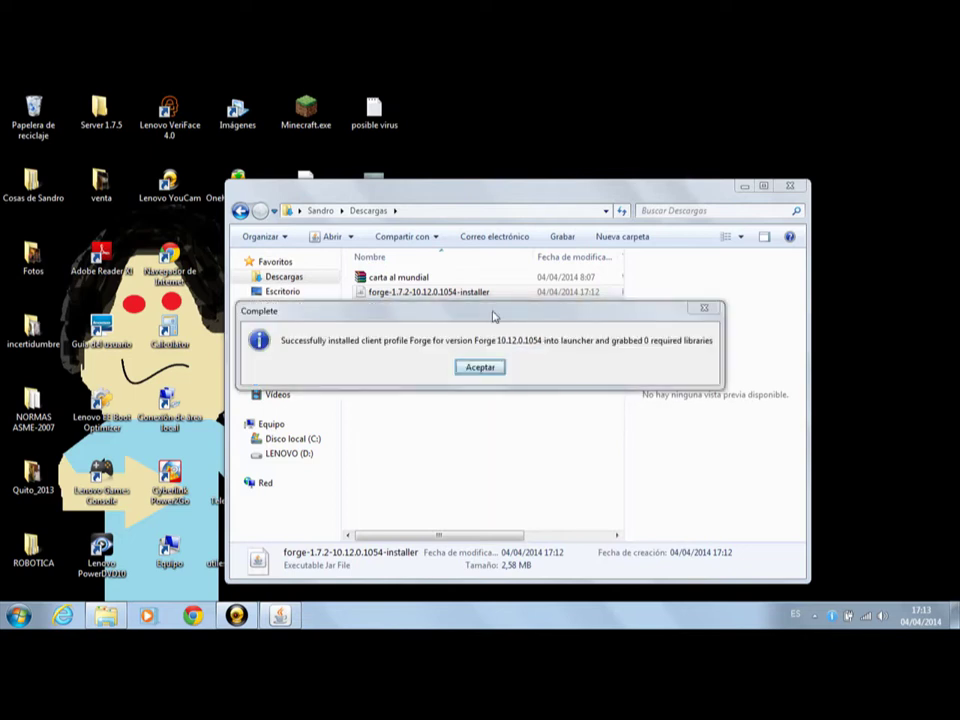
left_click(480, 368)
left_click(443, 391)
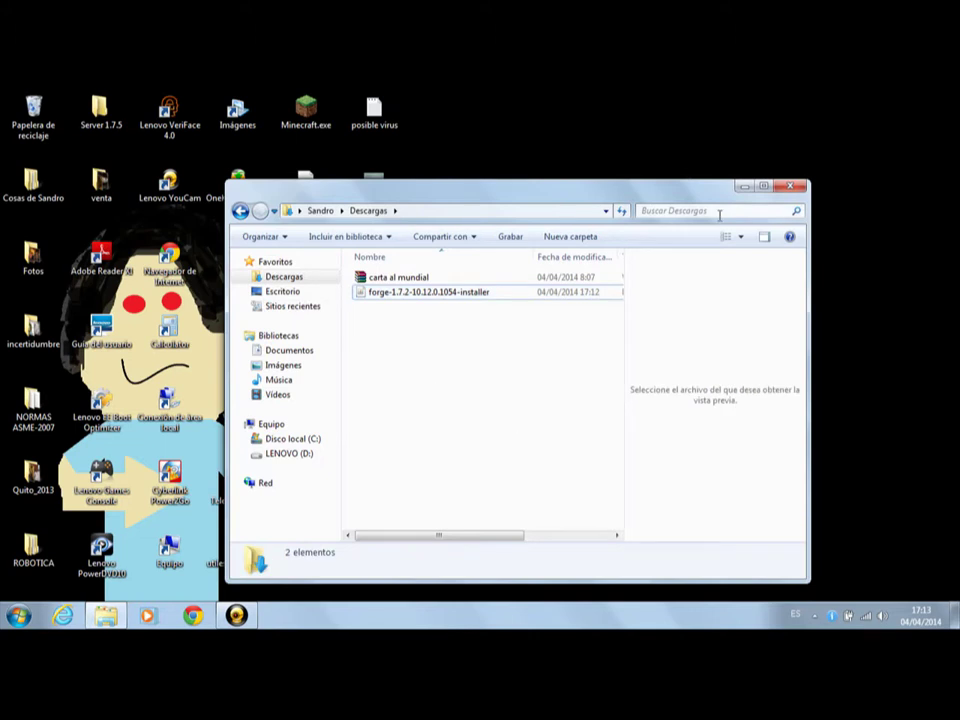
left_click(790, 186)
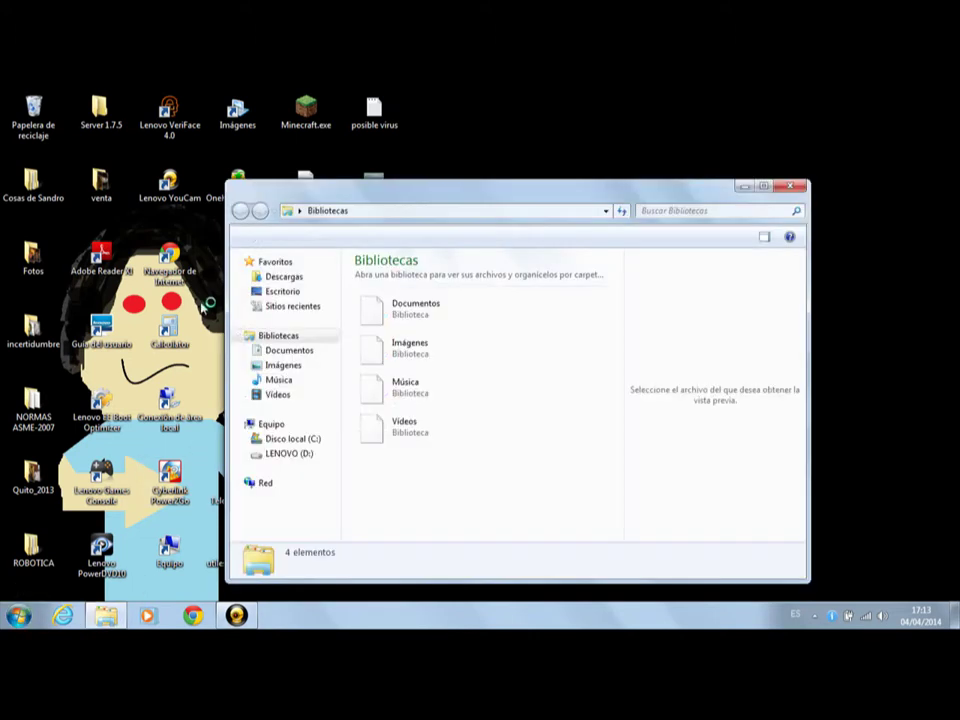
Open a new file explorer window, go to %appdata%, and enter the .minecraft folder
key("super+e")
left_click(370, 211)
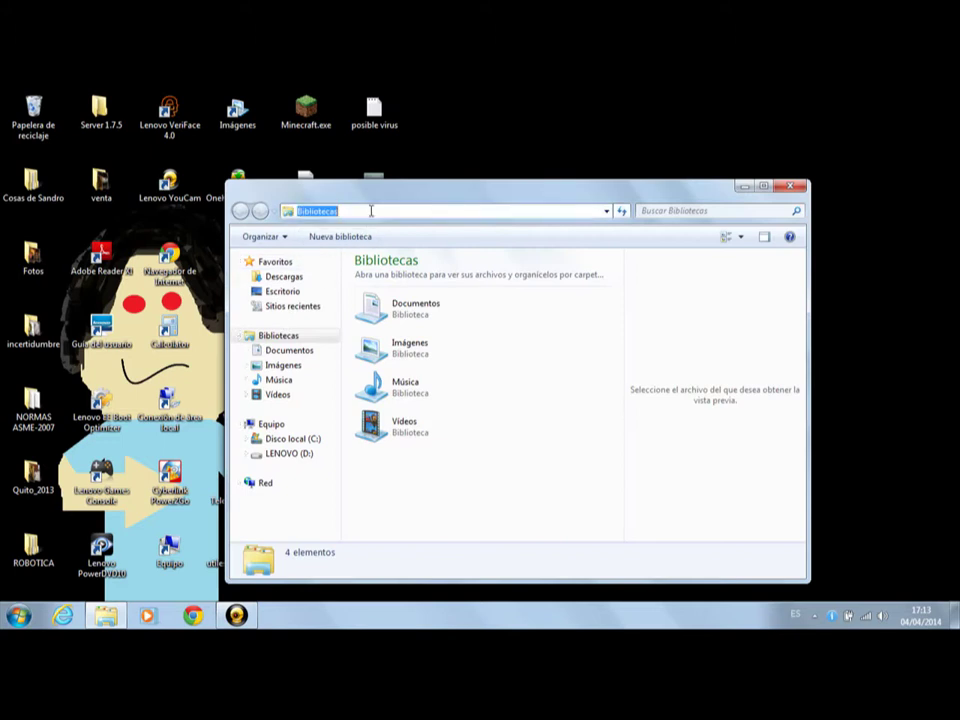
type("%a")
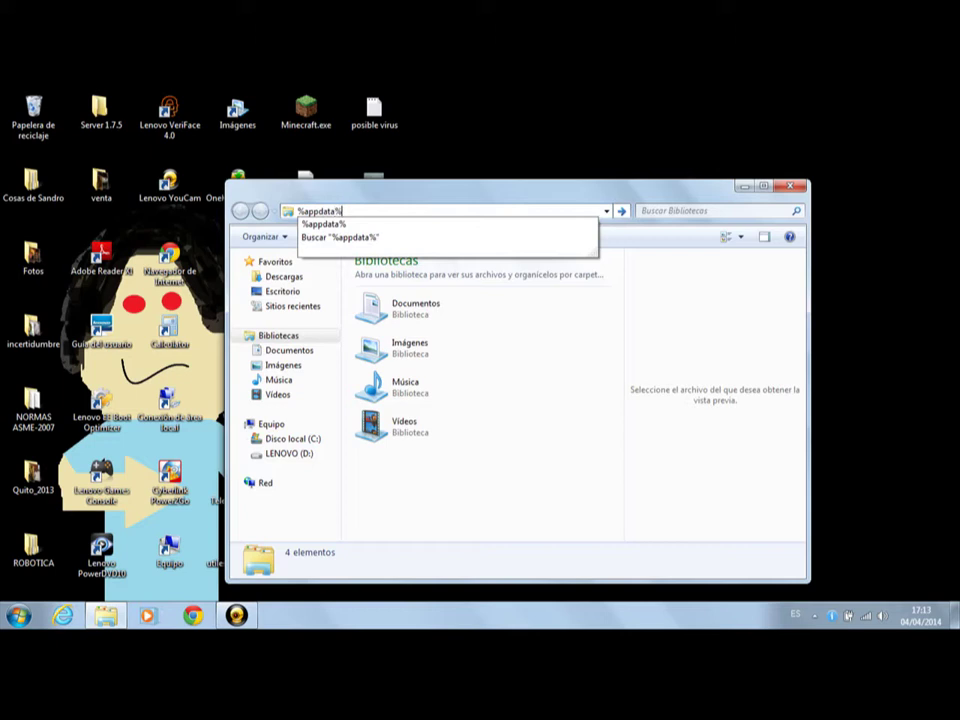
type("ppdata%")
key("Return")
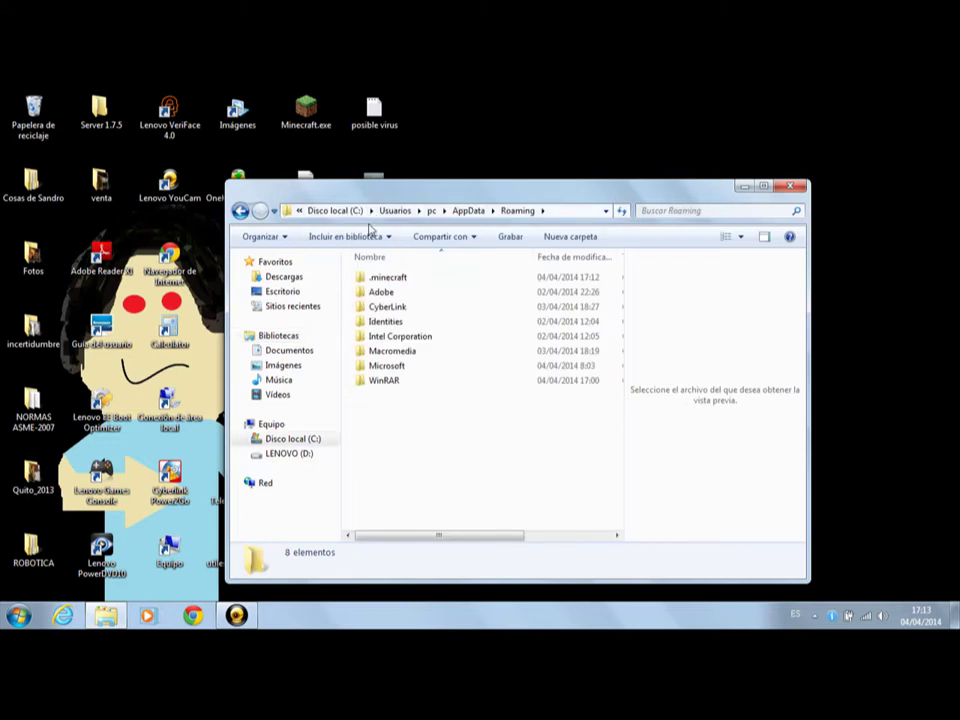
left_click(430, 279)
double_click(428, 279)
Check the contents of the config folder and of the 1.7.2-Forge10.12.0.1054 folder inside versions
left_click(407, 291)
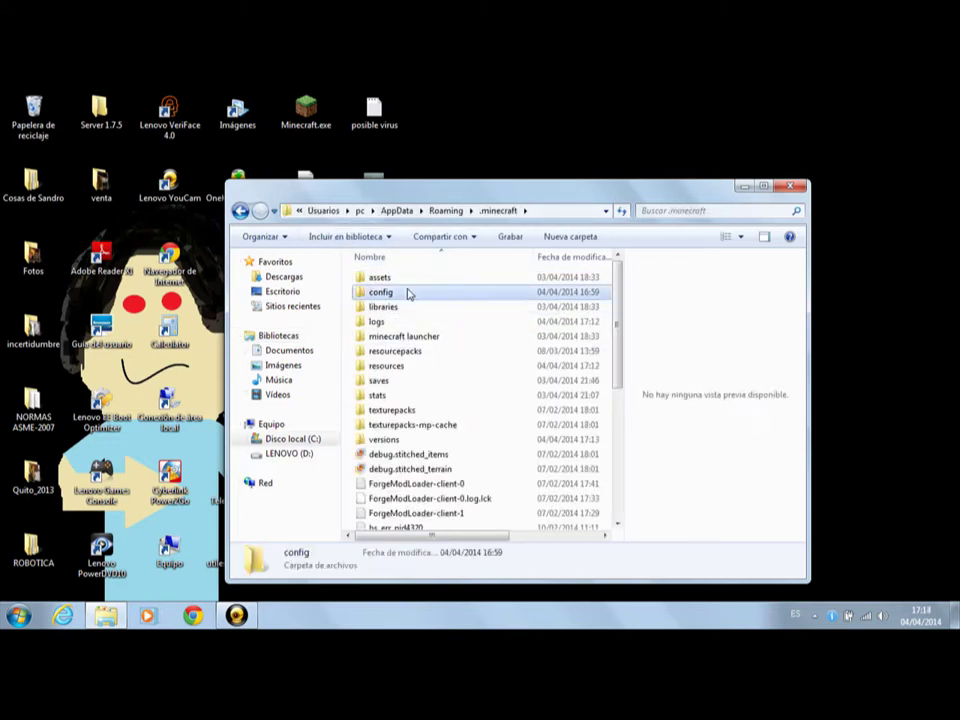
double_click(407, 291)
left_click(498, 211)
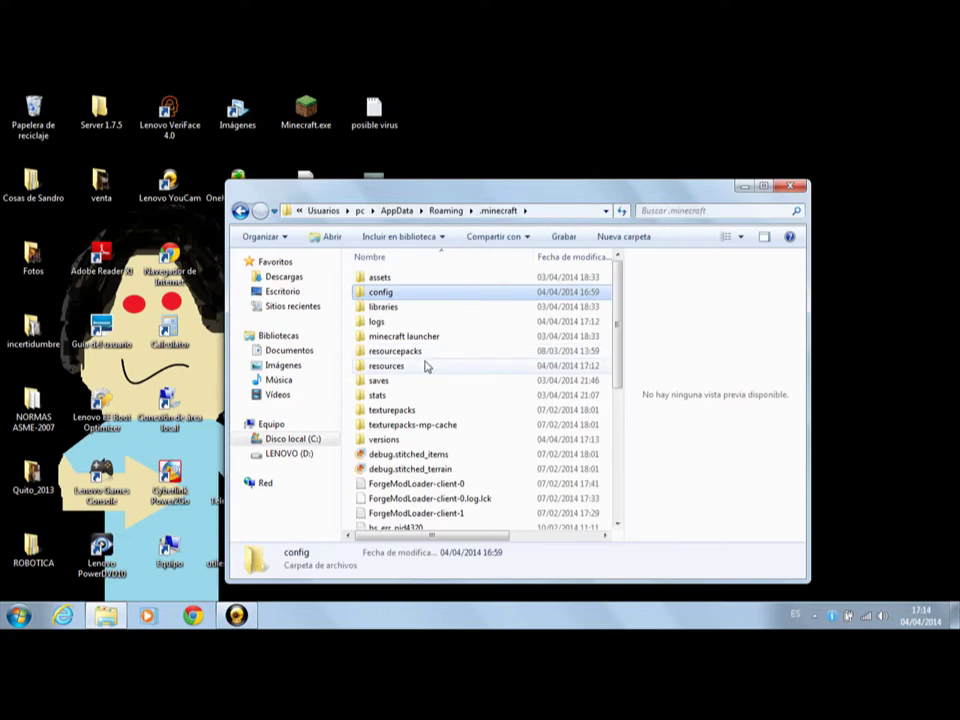
left_click(405, 381)
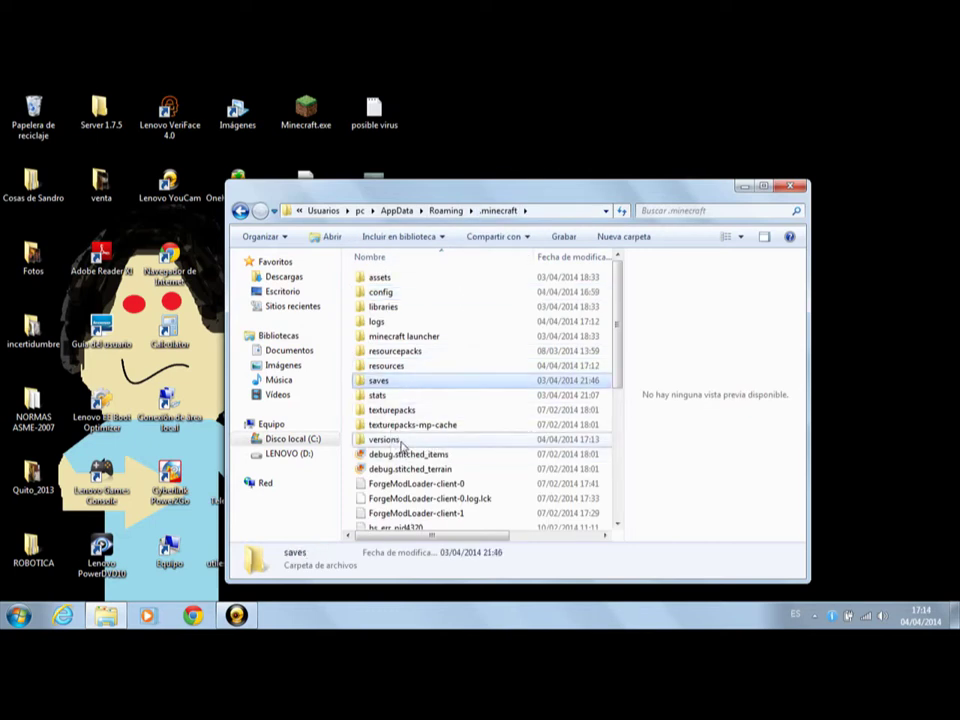
double_click(400, 439)
left_click(407, 293)
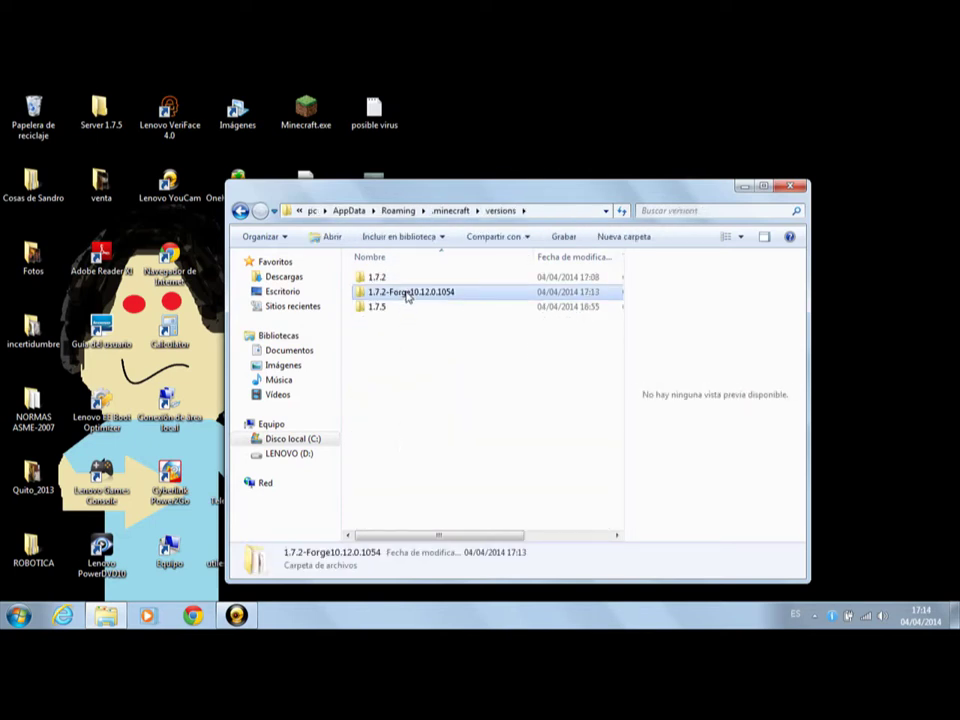
double_click(407, 295)
left_click_drag(415, 334, 445, 240)
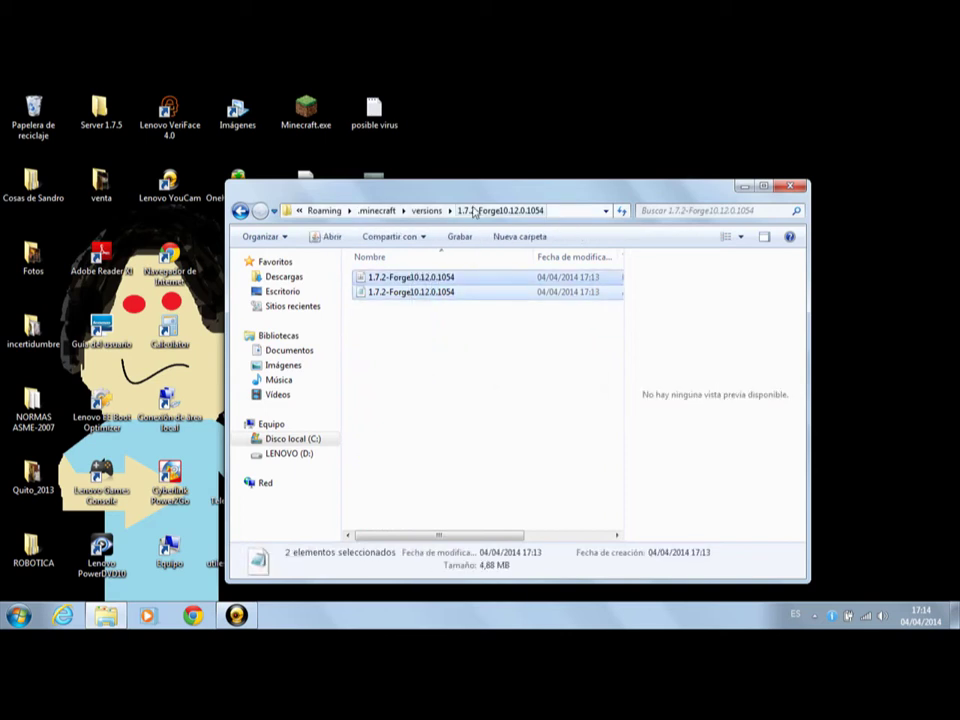
left_click(426, 211)
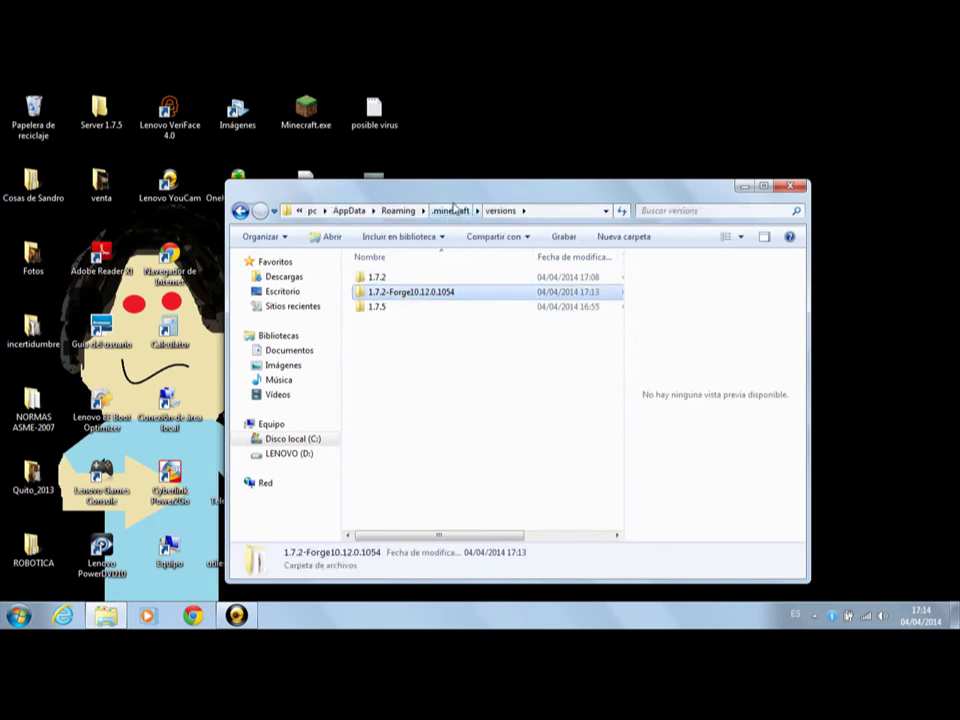
Create a new folder named mods in the .minecraft folder
left_click(446, 213)
left_click(632, 237)
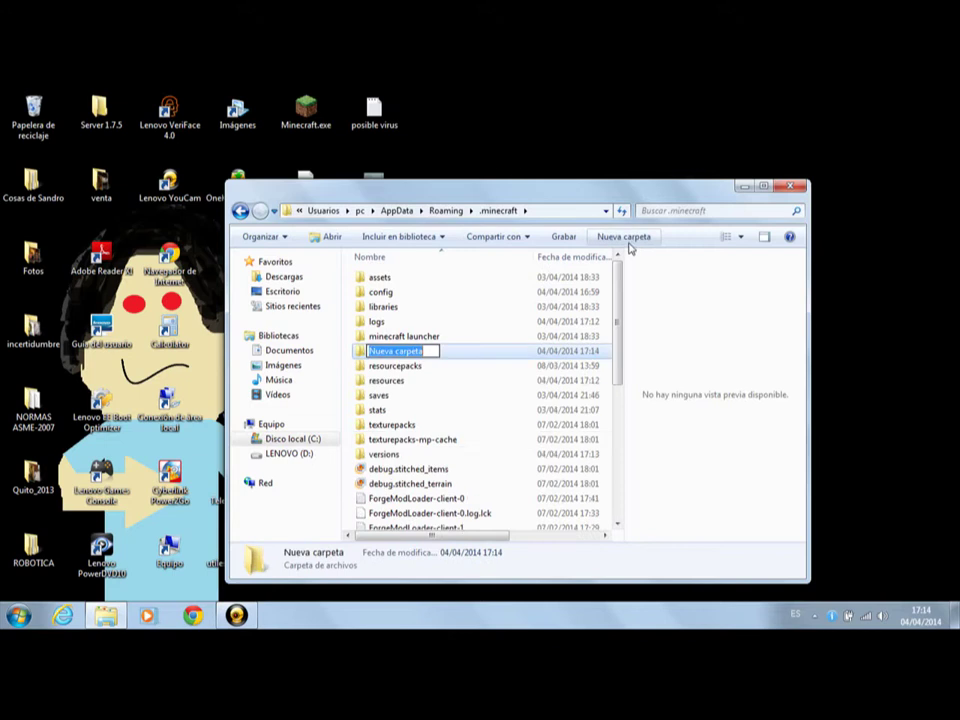
type("mods")
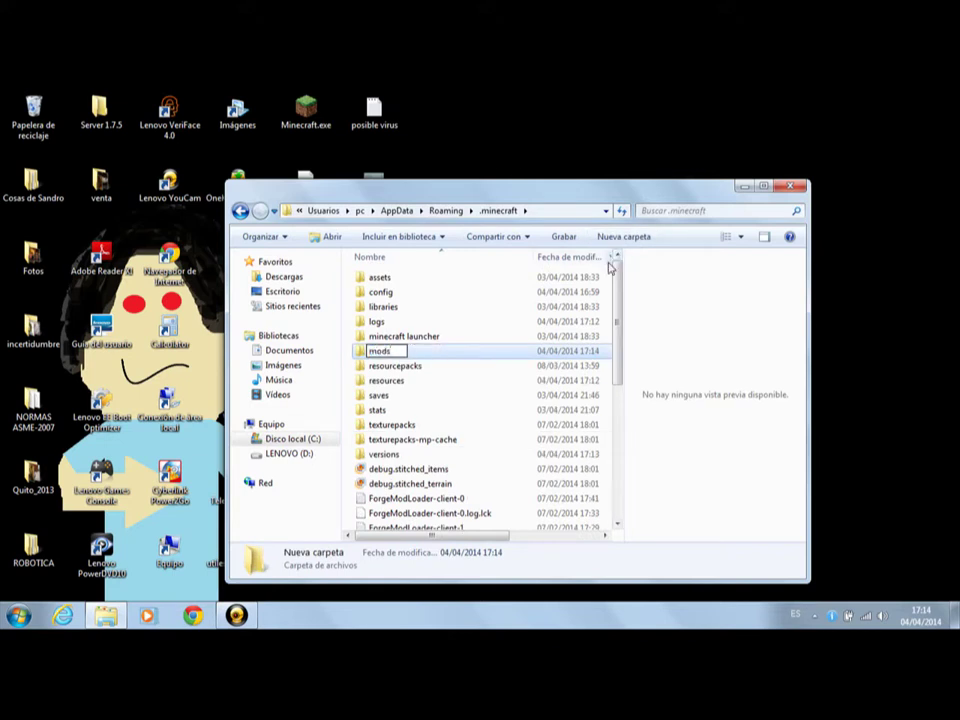
key("Return")
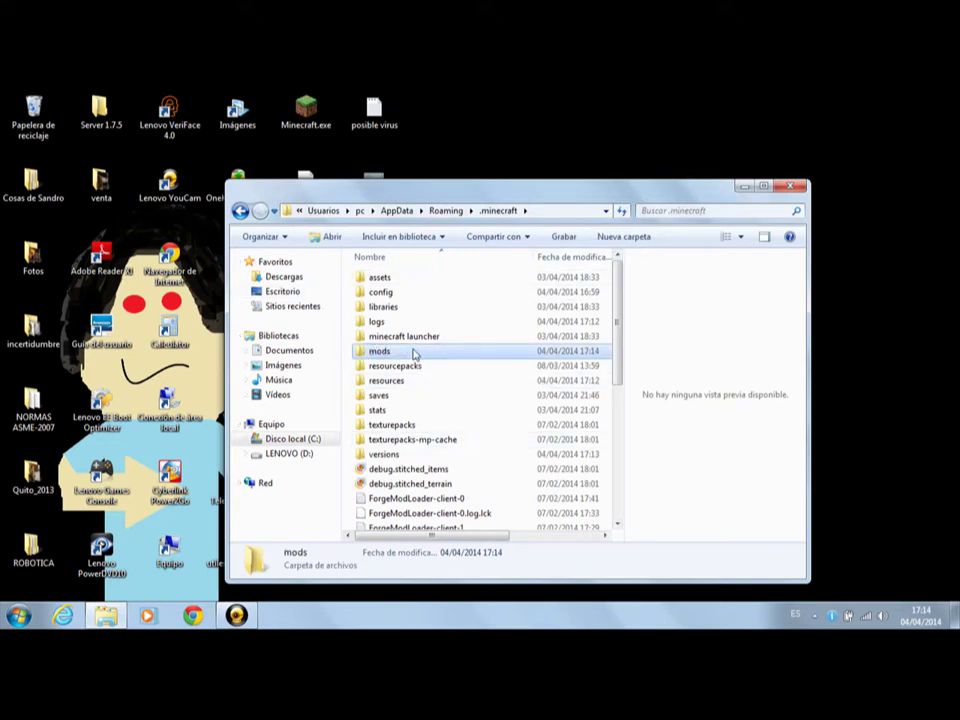
left_click(381, 325)
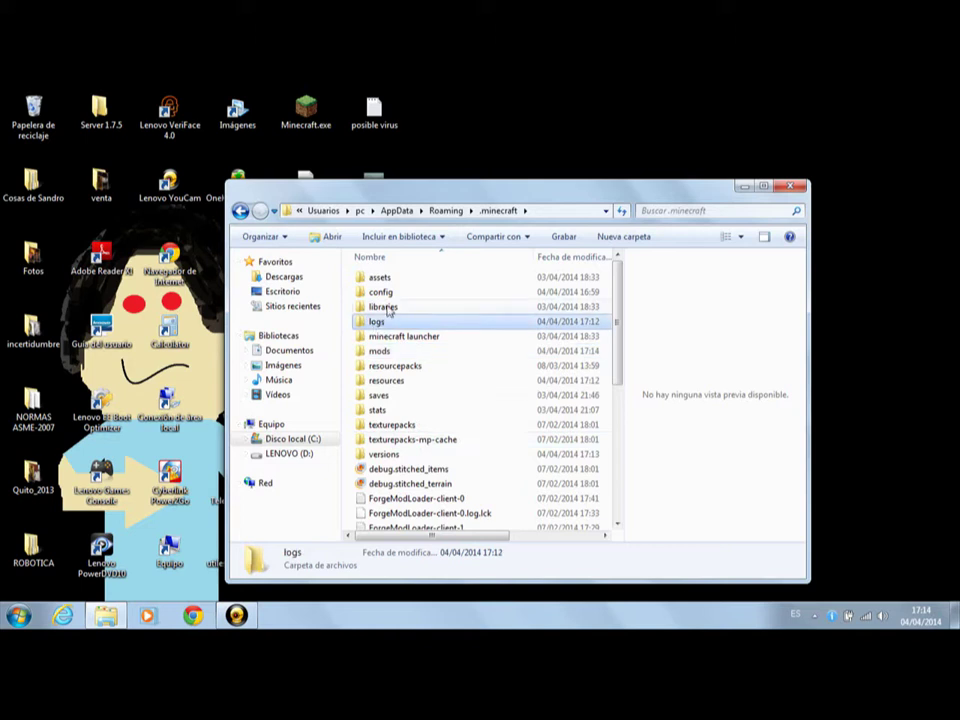
left_click(389, 292)
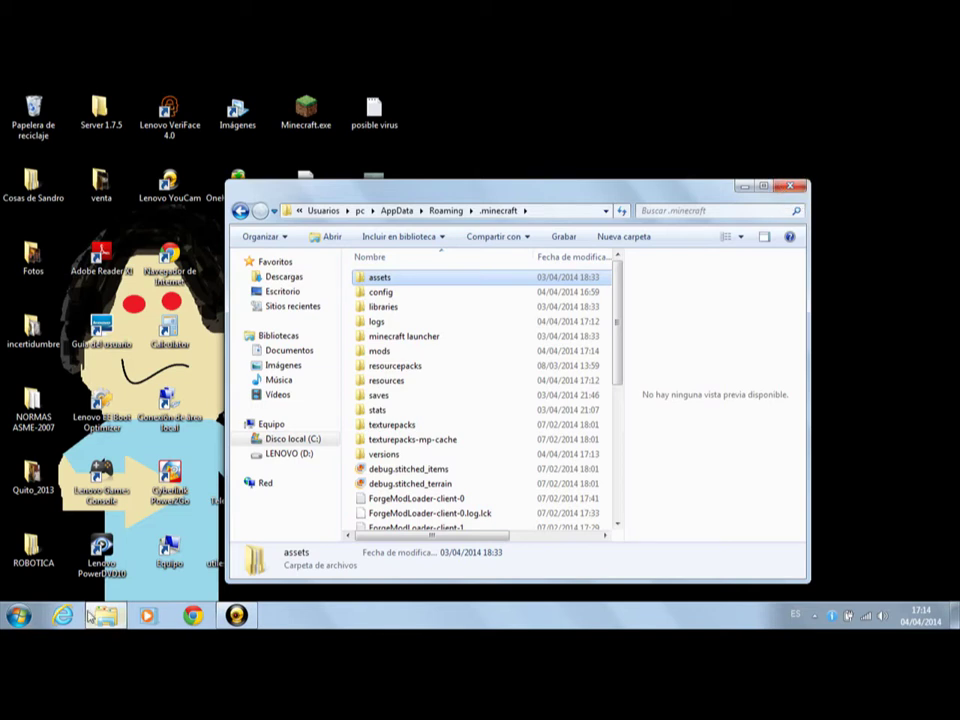
Switch to Chrome and search Google for optifine 1.7.2
left_click(188, 617)
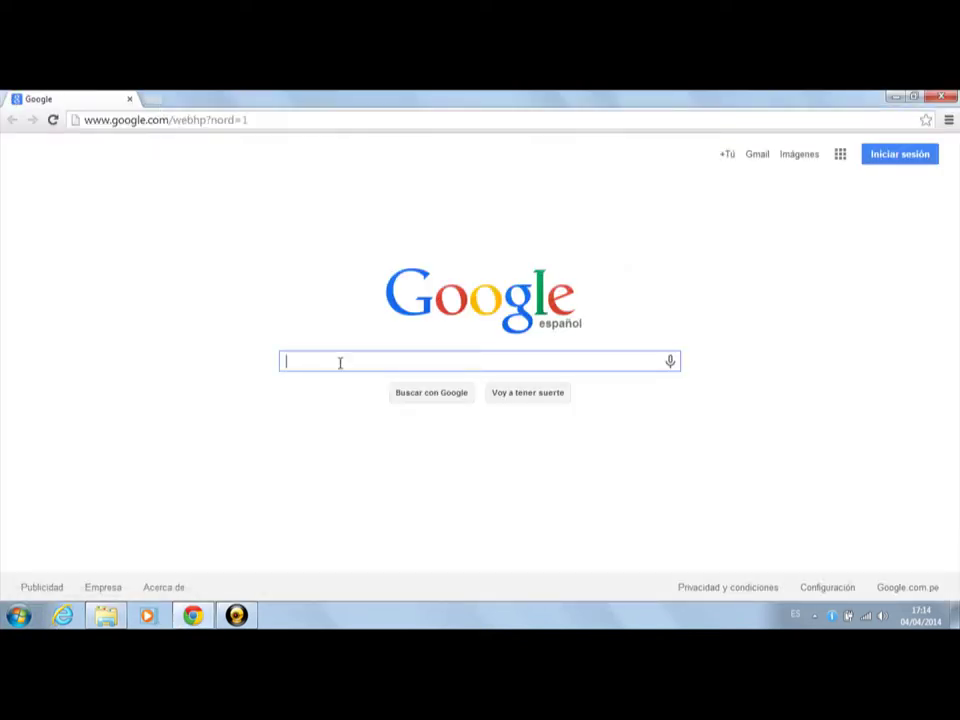
type("optifine")
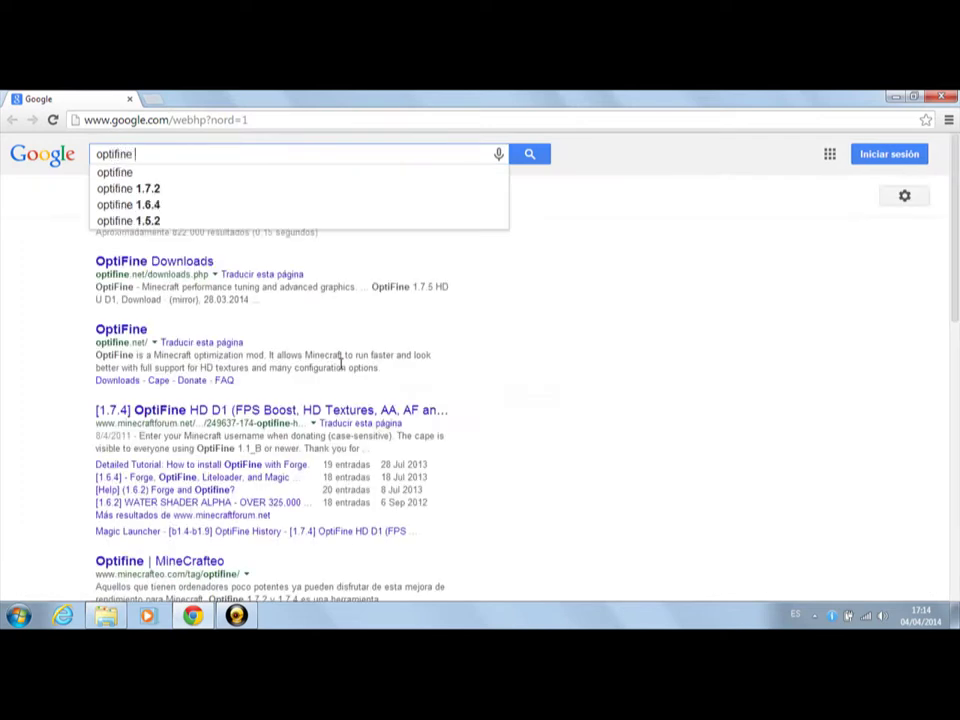
key("Return")
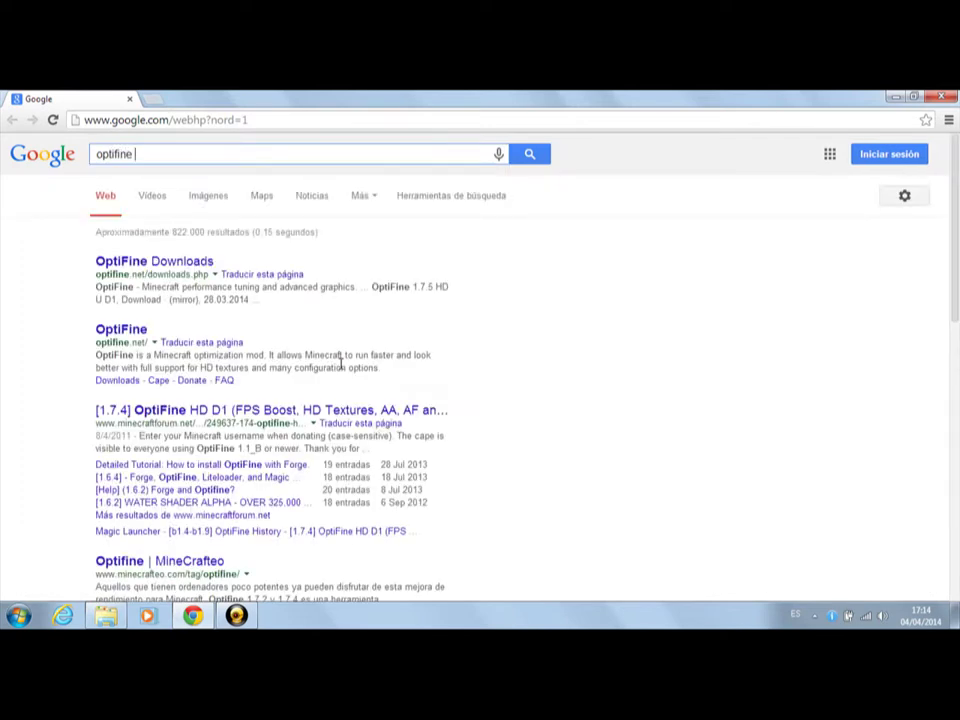
type("1.7.2")
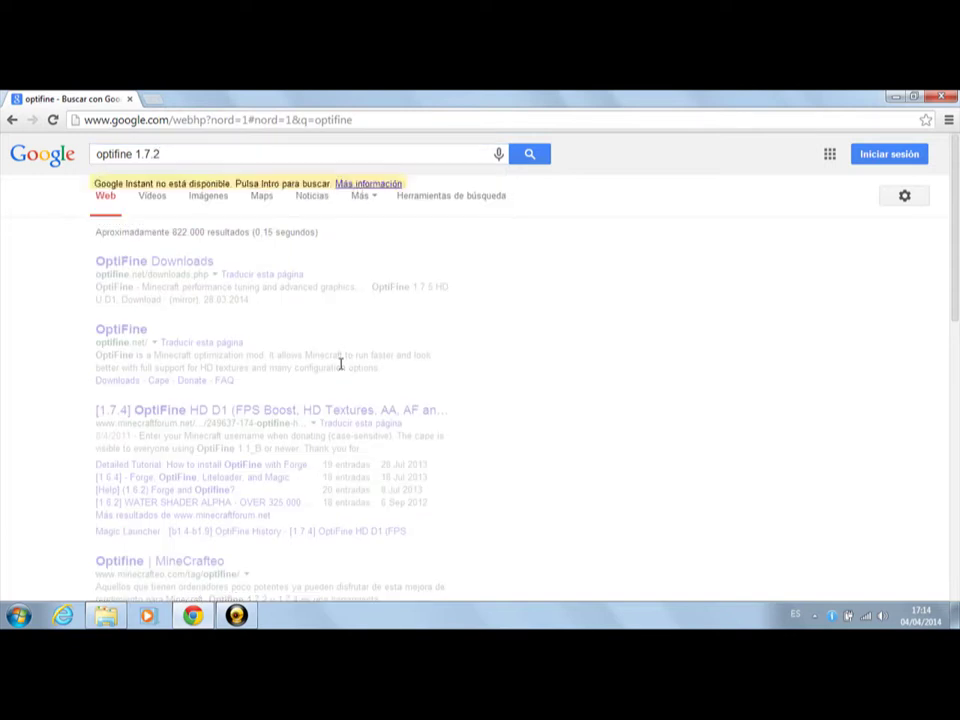
key("Return")
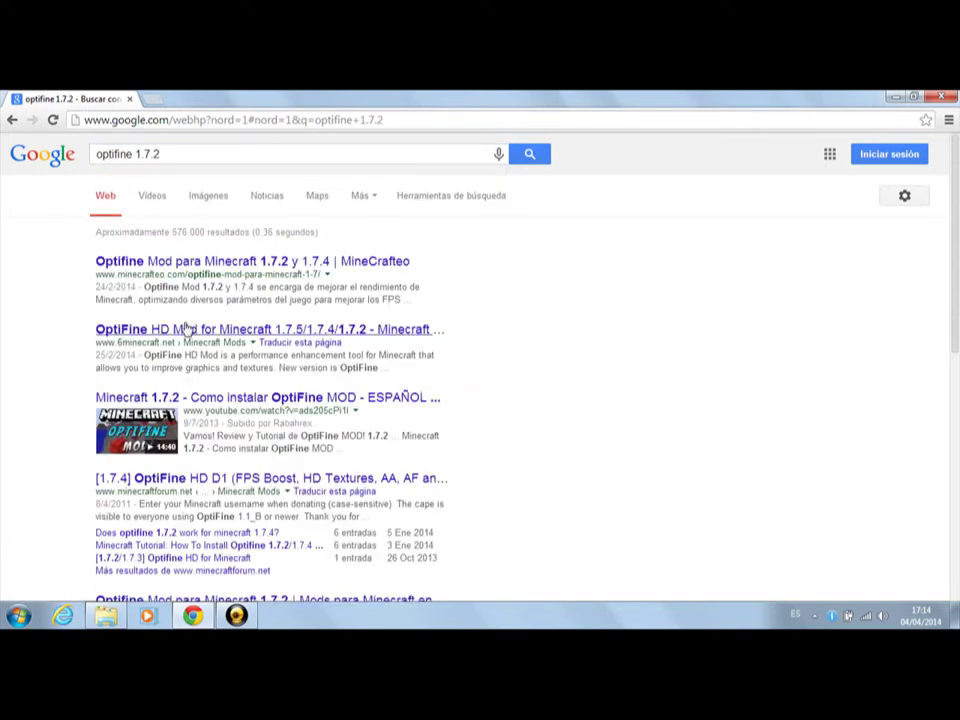
Open the MineCrafteo article on Optifine Mod for Minecraft 1.7.2 and 1.7.4, and follow its 1.7.2 download link
left_click(321, 262)
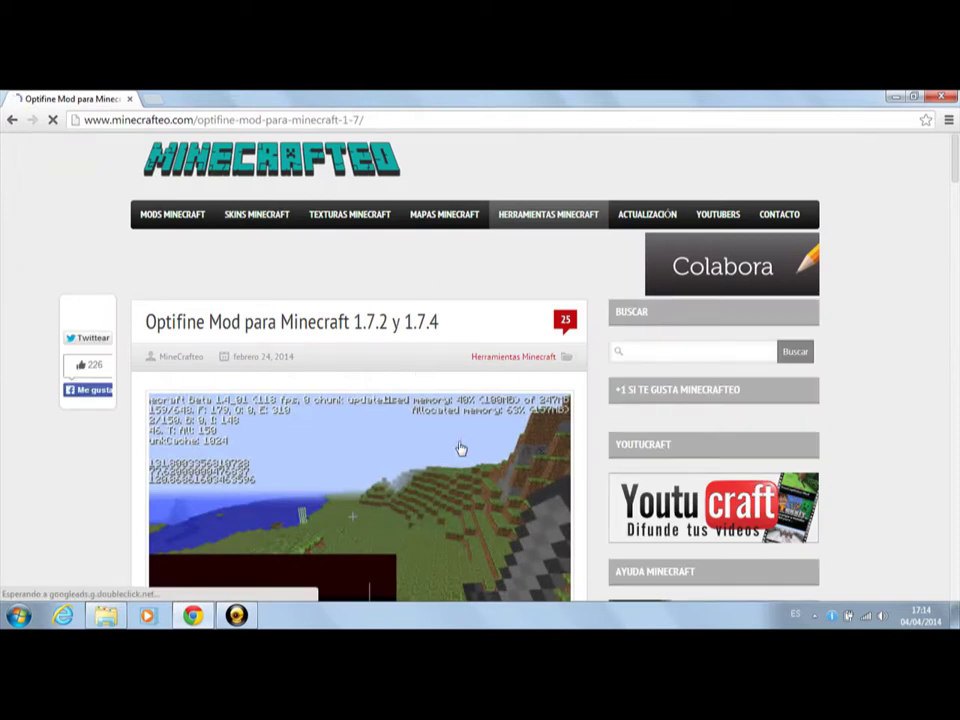
scroll(460, 450, "down", 3)
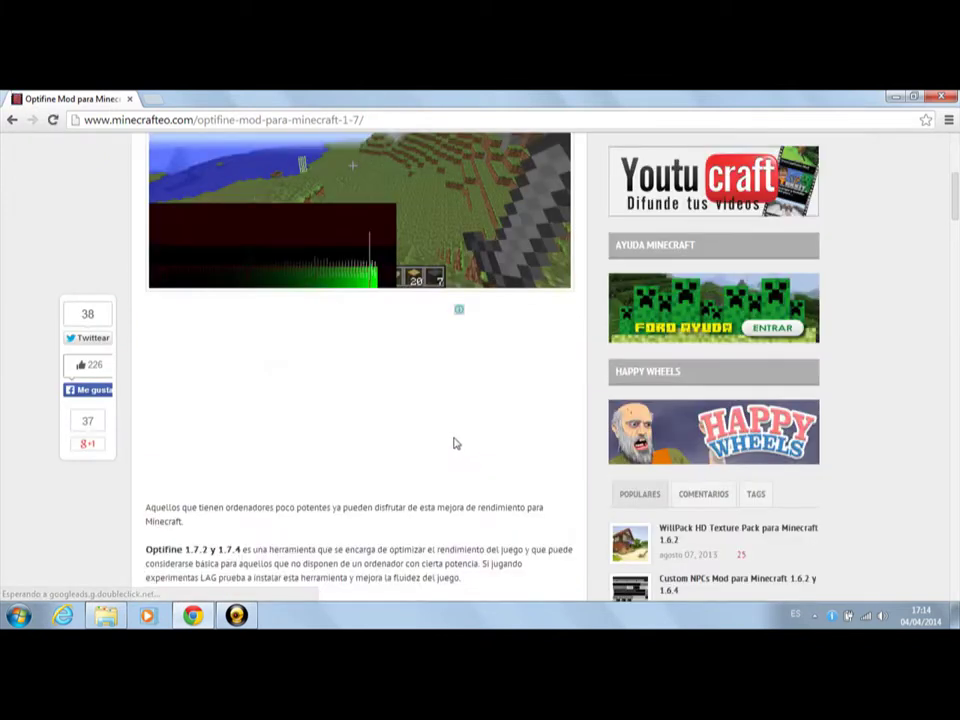
scroll(453, 444, "down", 2)
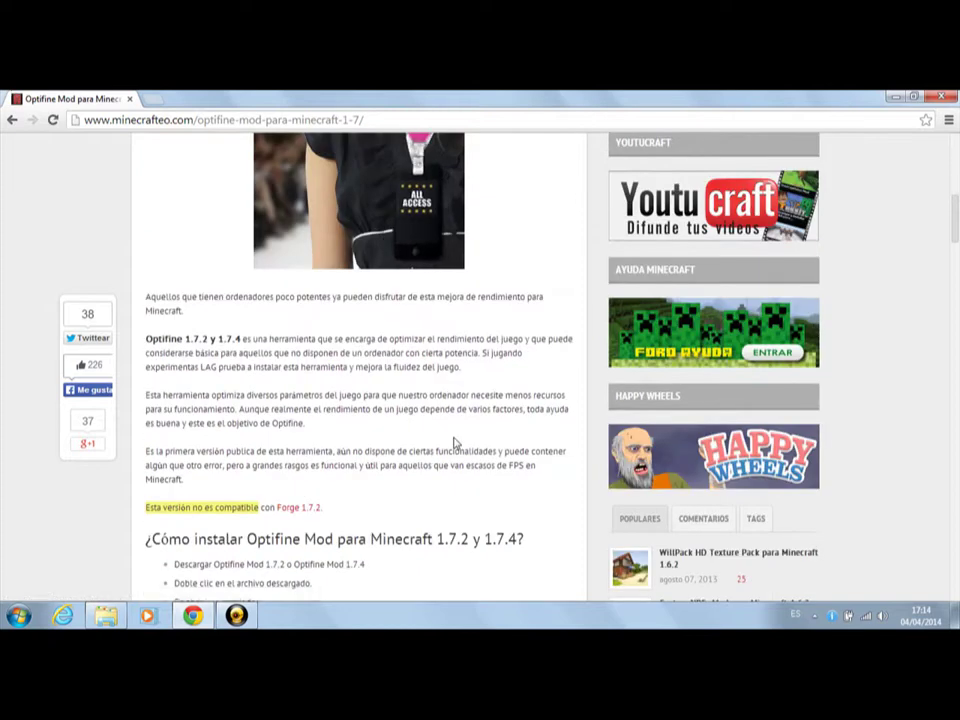
scroll(420, 444, "down", 1)
scroll(333, 580, "down", 1)
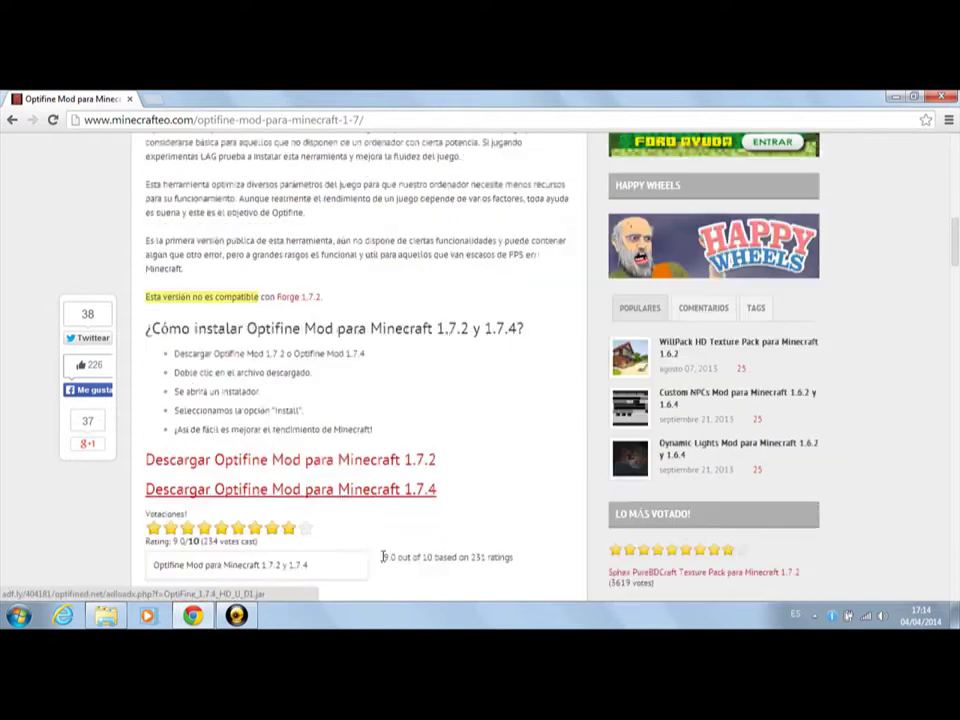
left_click(386, 466)
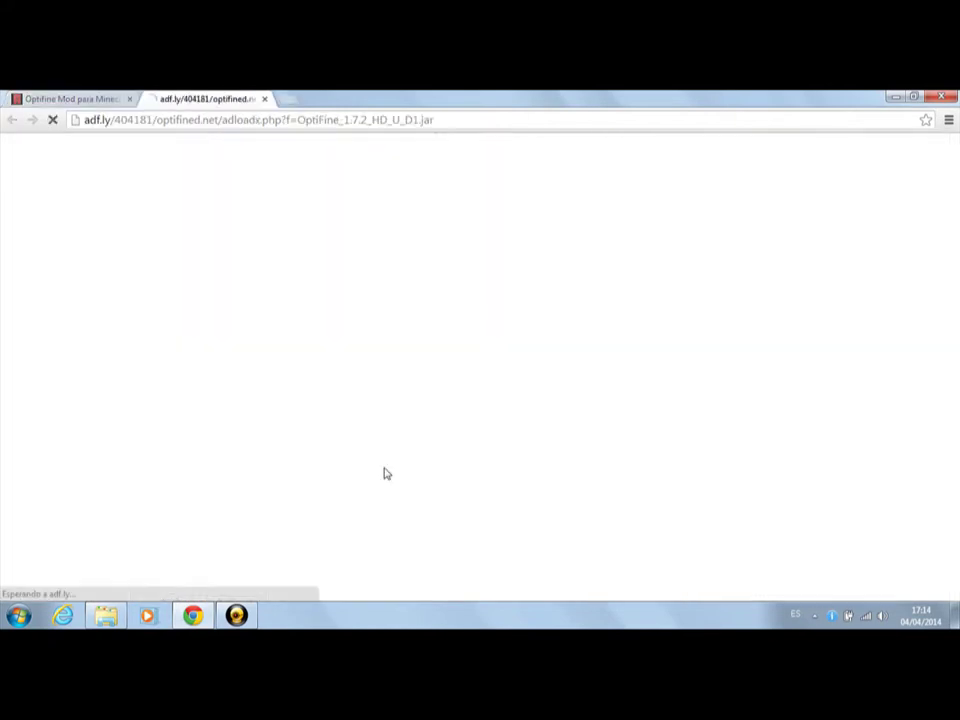
Close the MineCrafteo article and open chrome://downloads in a new browser tab
left_click(130, 100)
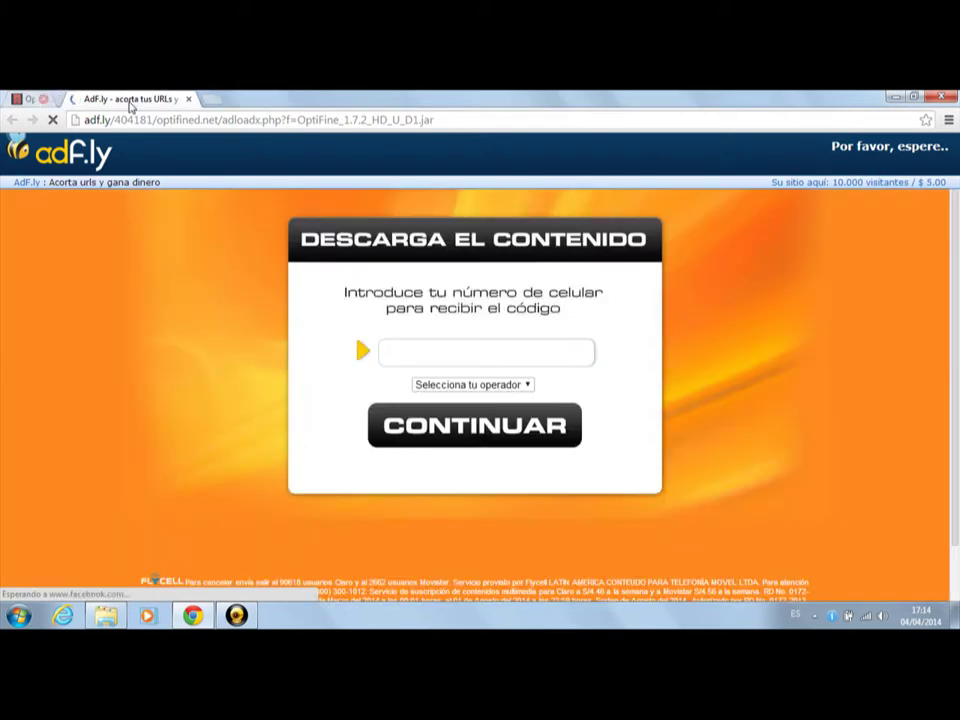
left_click(150, 100)
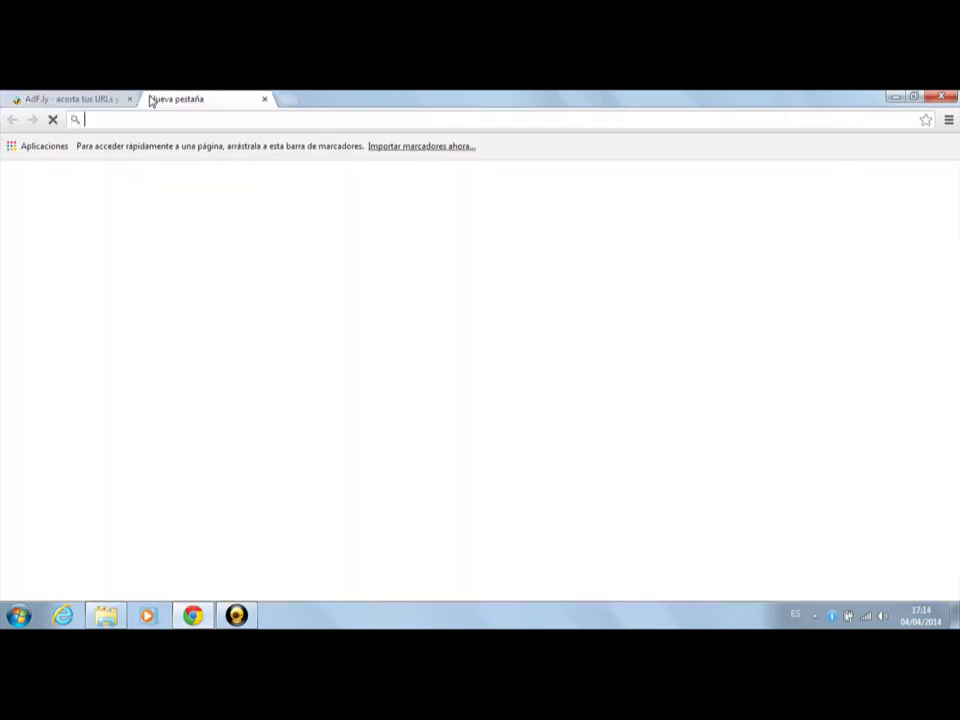
type("chrome://downloads")
key("Return")
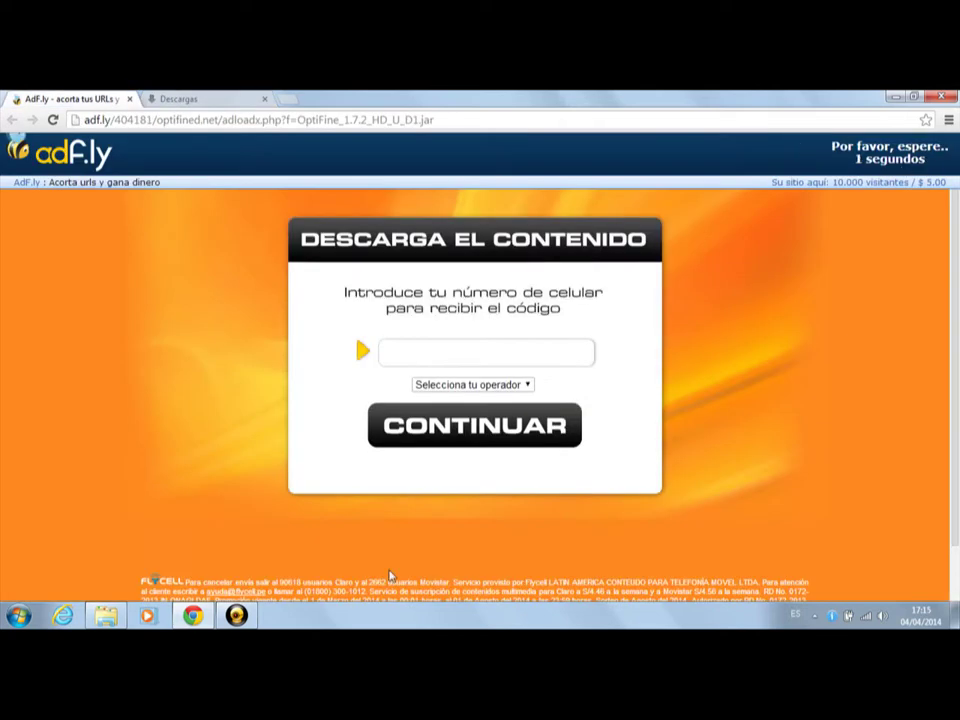
Skip the adf.ly advertisement, download OptiFine_1.7.2_HD_U_D1.jar from the OptiFine page, and allow the browser to keep the file
left_click(236, 615)
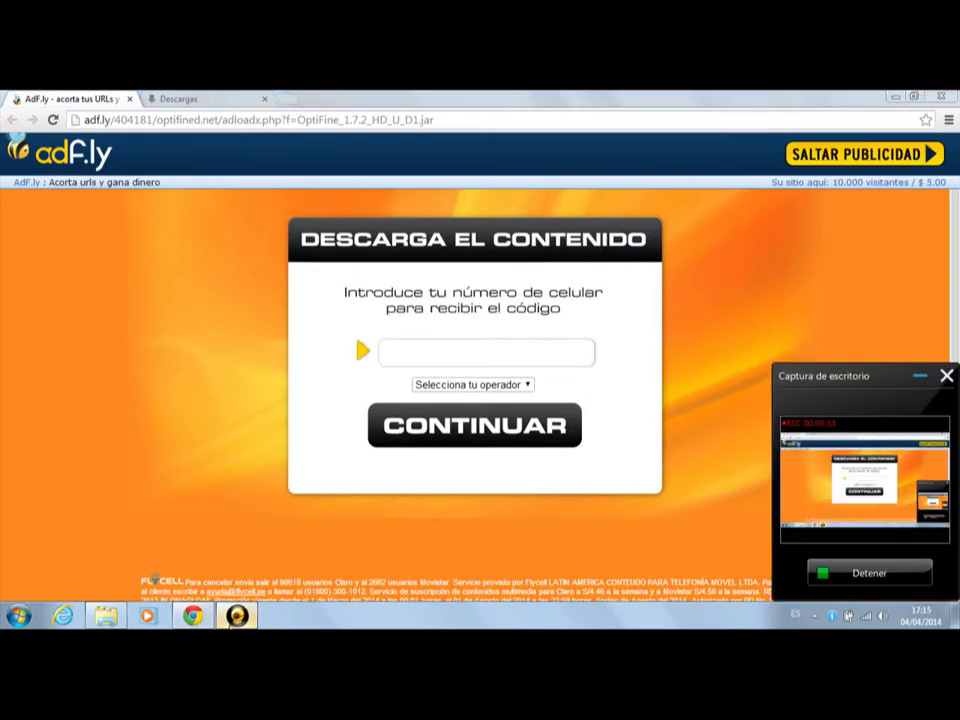
left_click(884, 157)
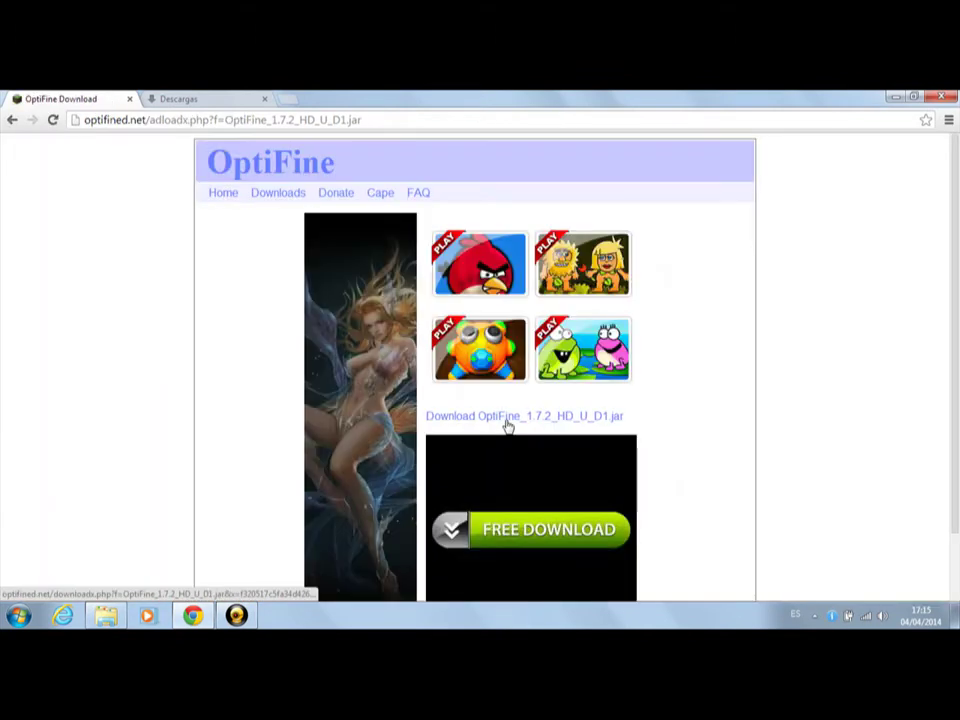
left_click(507, 420)
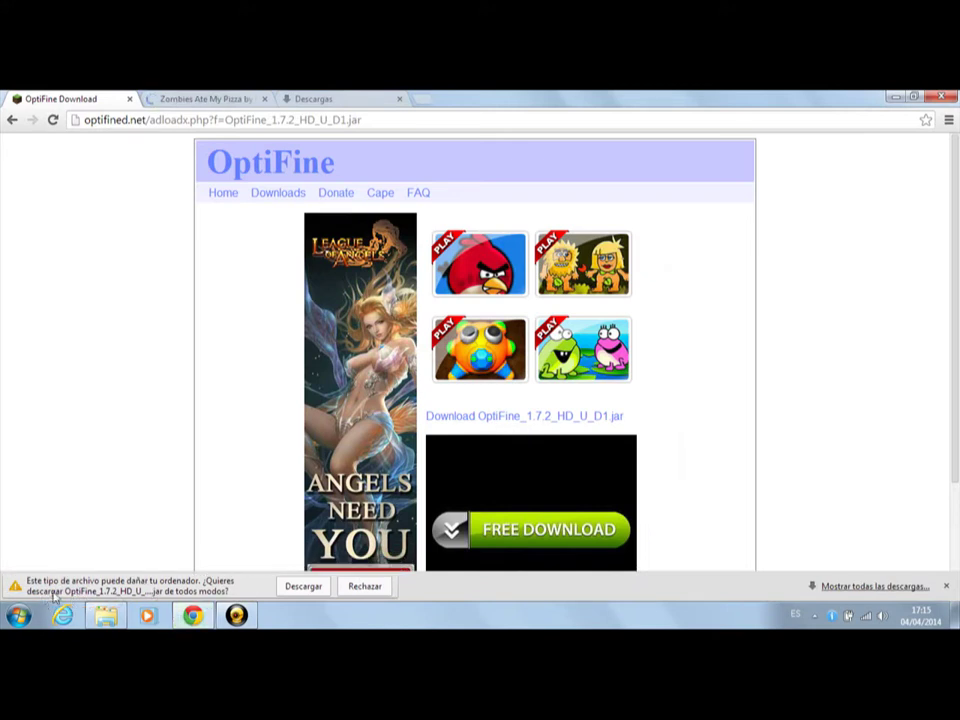
left_click(304, 589)
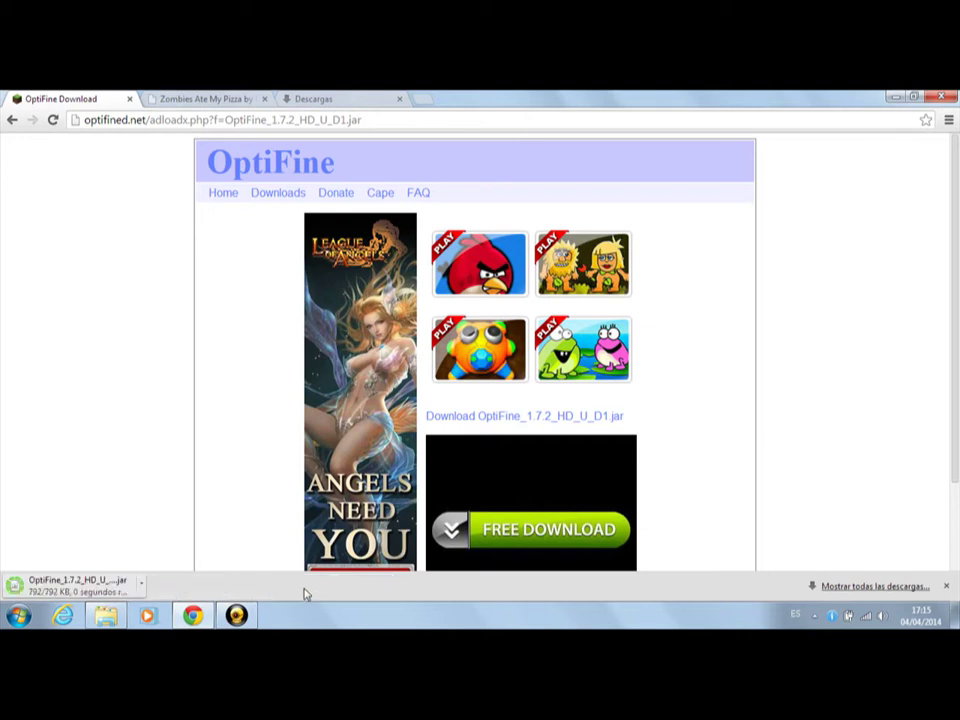
Remove the OptiFine entry from the browser's download list and close all open browser tabs
left_click(264, 99)
left_click(230, 99)
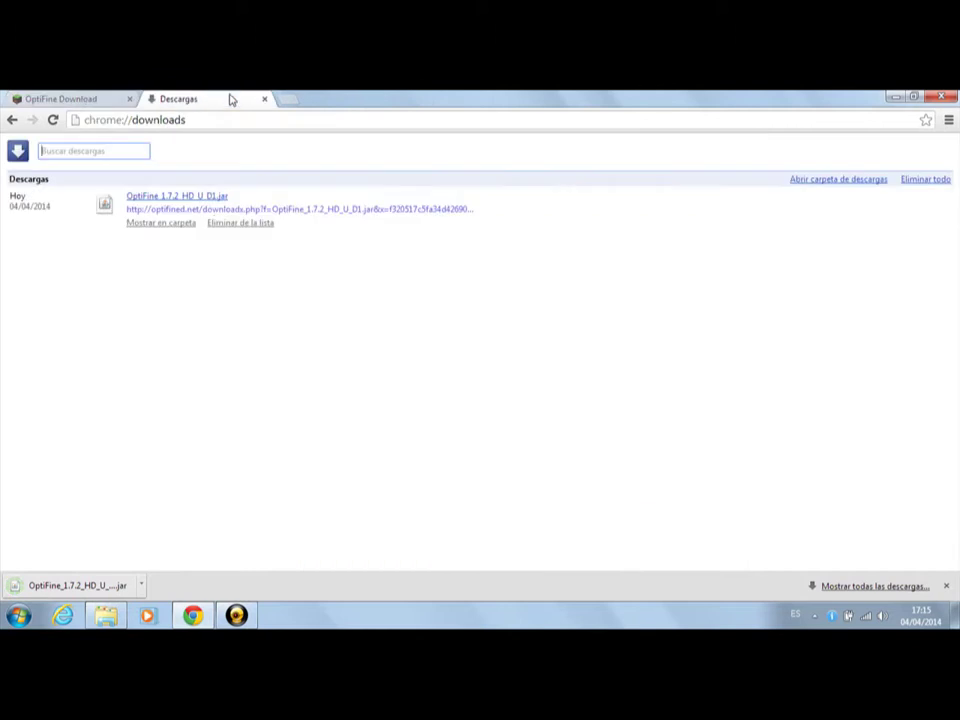
left_click(222, 223)
left_click(129, 99)
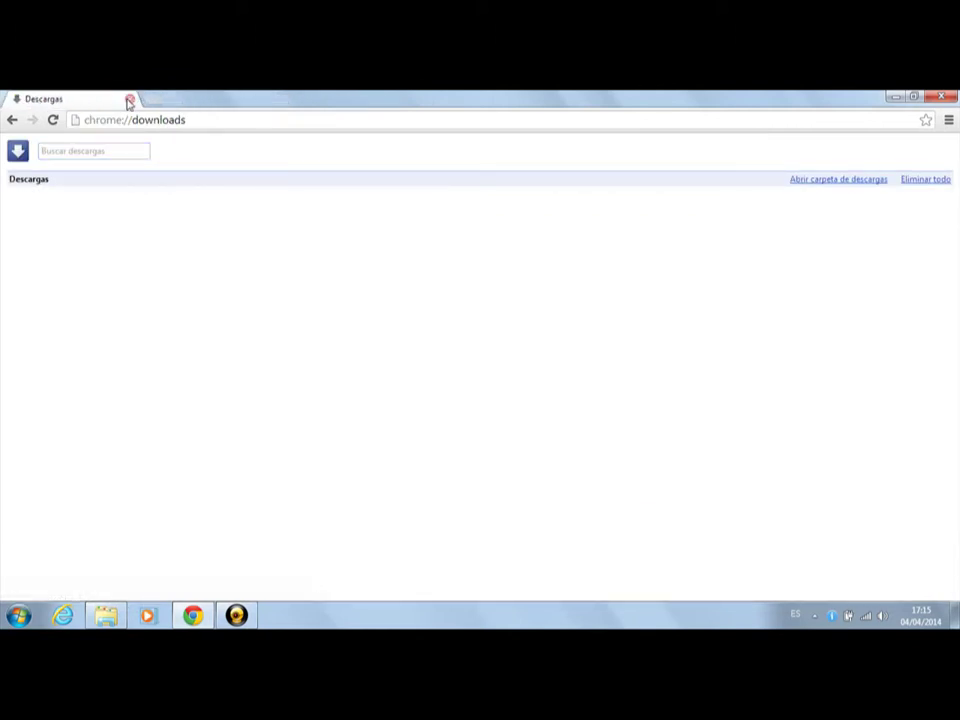
left_click(129, 100)
Open the mods folder in .minecraft and show the Descargas folder in a second Explorer window beside it
left_click_drag(435, 197, 500, 157)
double_click(445, 311)
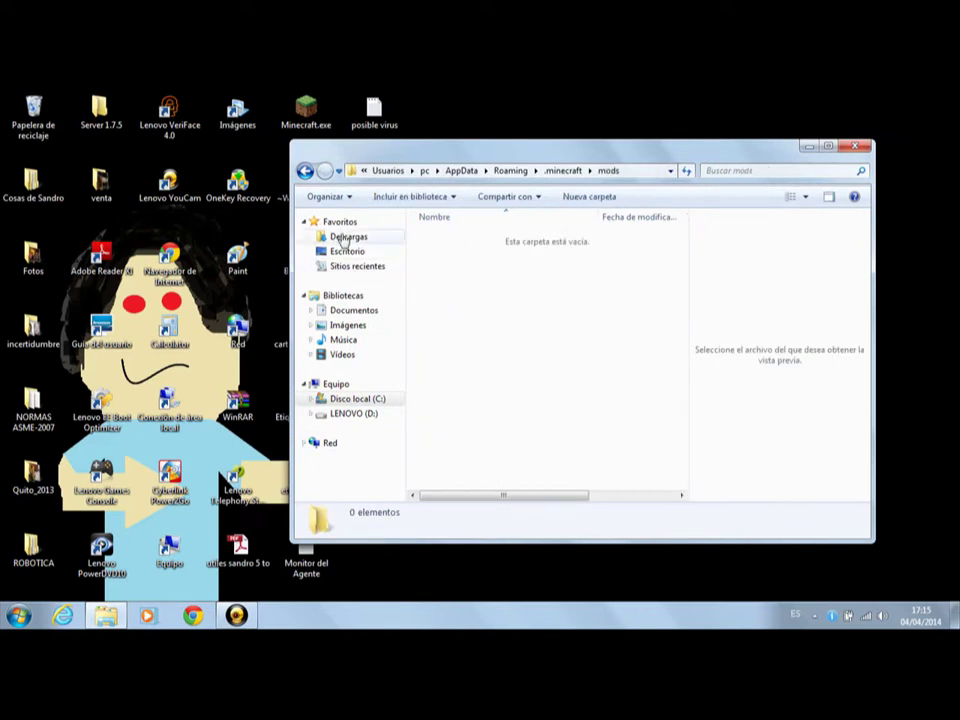
right_click(106, 617)
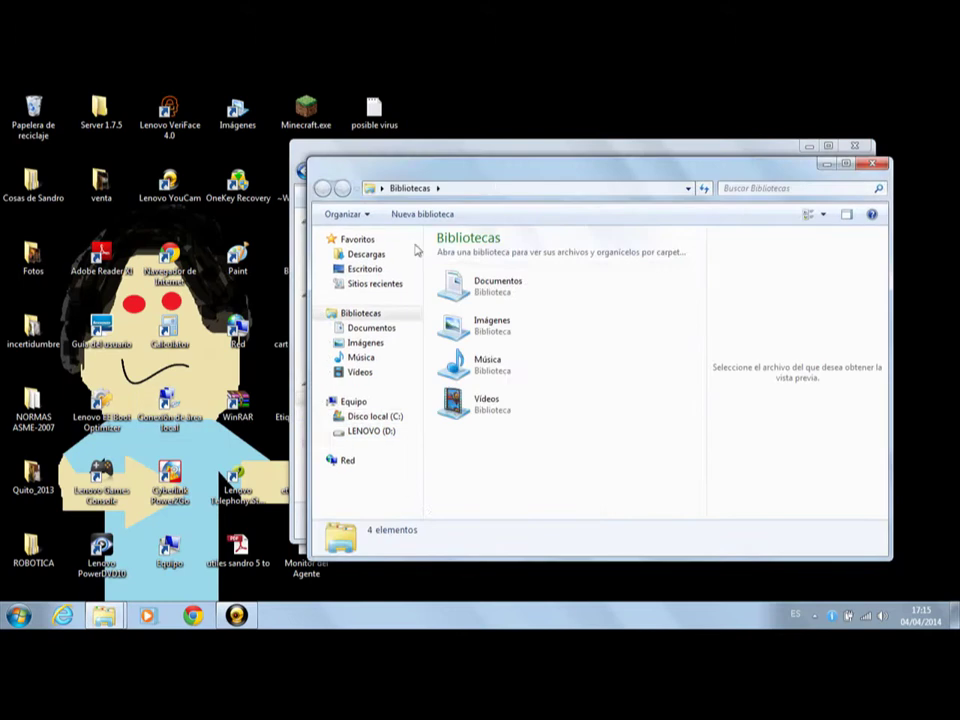
left_click(366, 255)
left_click_drag(504, 176, 718, 296)
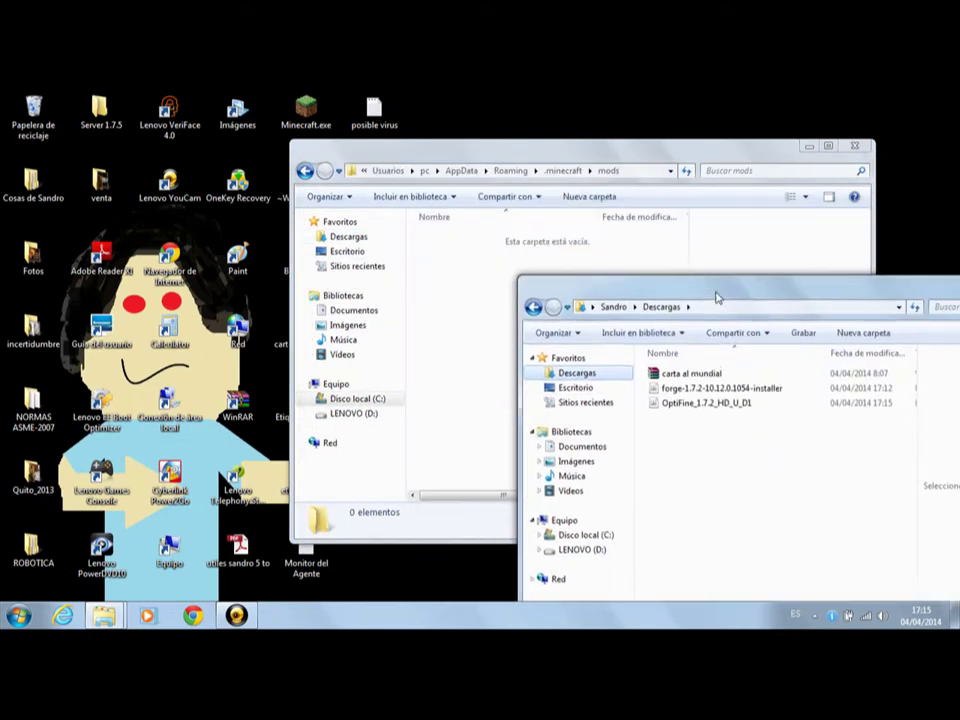
Move OptiFine_1.7.2_HD_U_D1 from Descargas into the mods folder and close the Descargas window
left_click(706, 420)
left_click_drag(733, 427, 470, 290)
left_click_drag(896, 305, 518, 352)
left_click(686, 346)
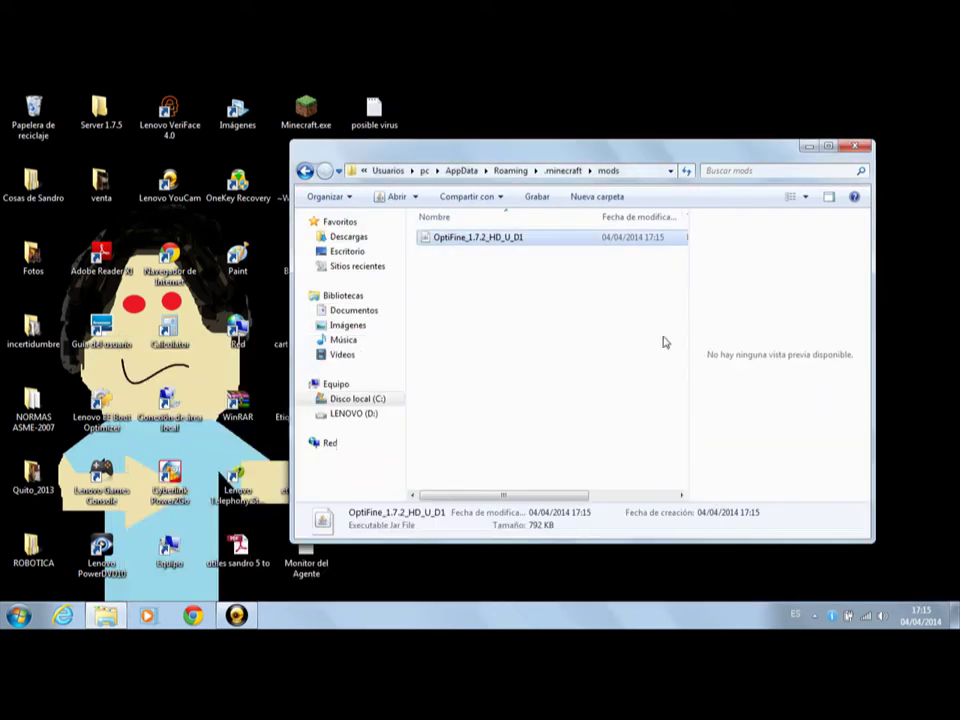
Minimize the mods folder window and launch Minecraft.exe from the desktop
left_click(806, 147)
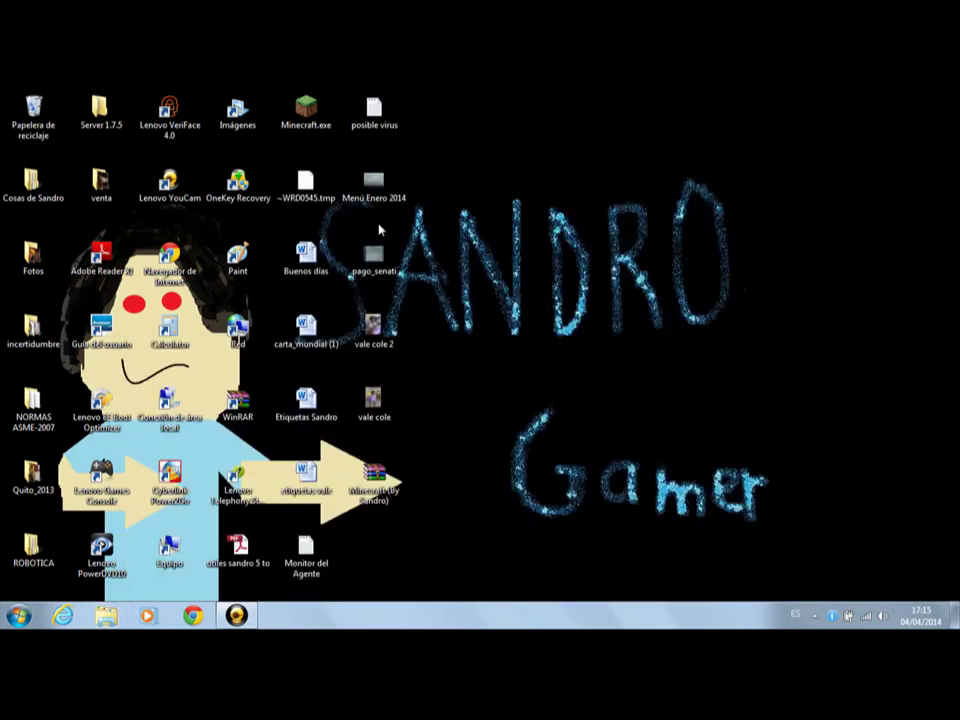
double_click(308, 114)
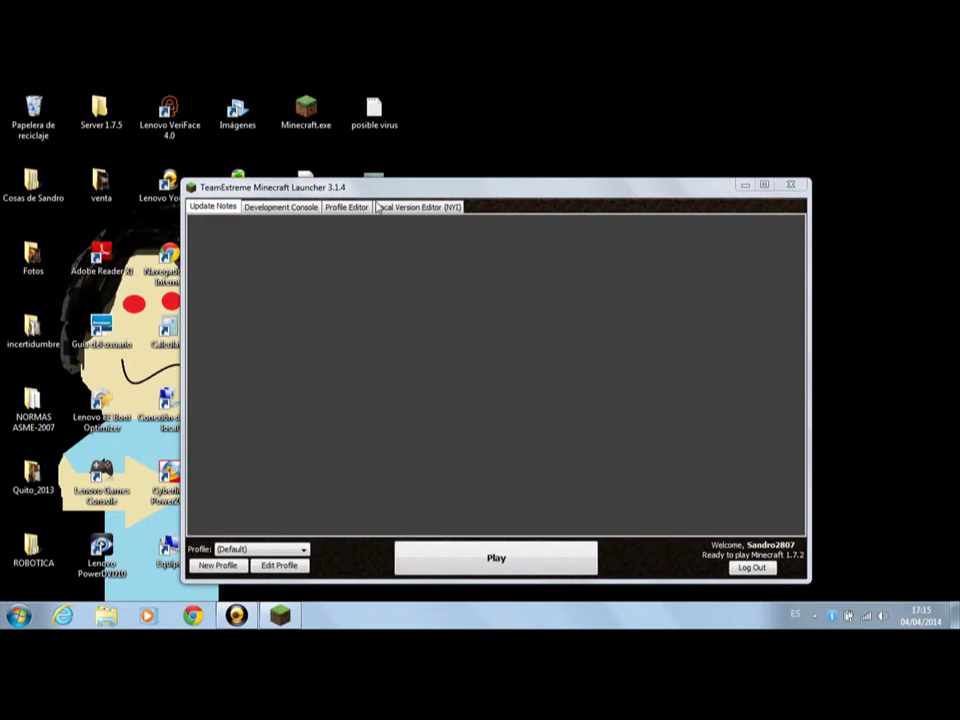
left_click(272, 565)
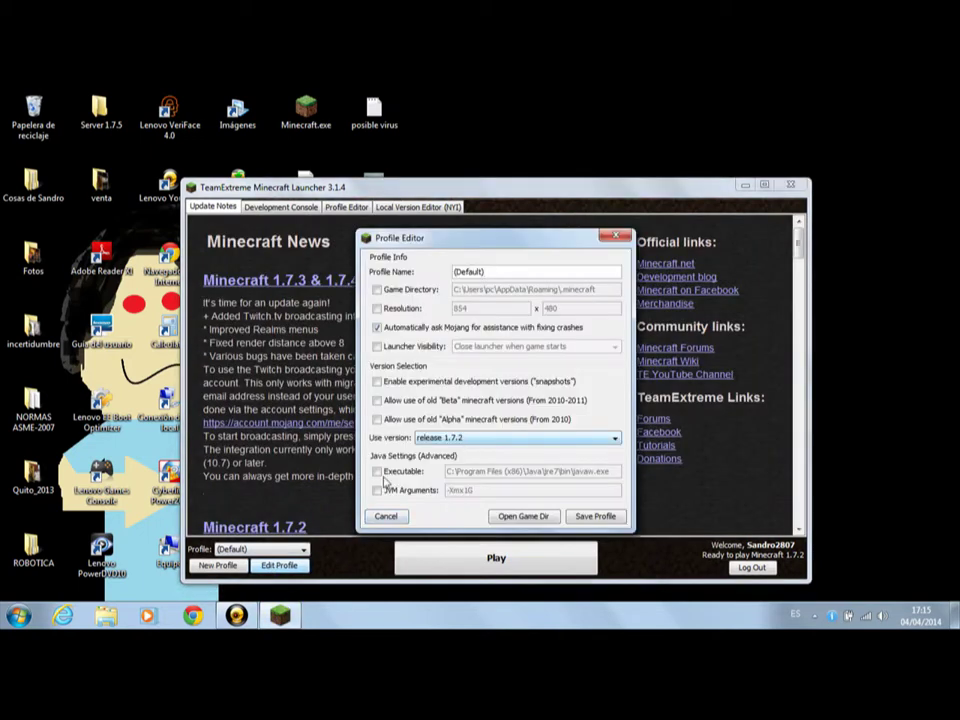
left_click(595, 519)
left_click(280, 566)
left_click(535, 519)
left_click(268, 551)
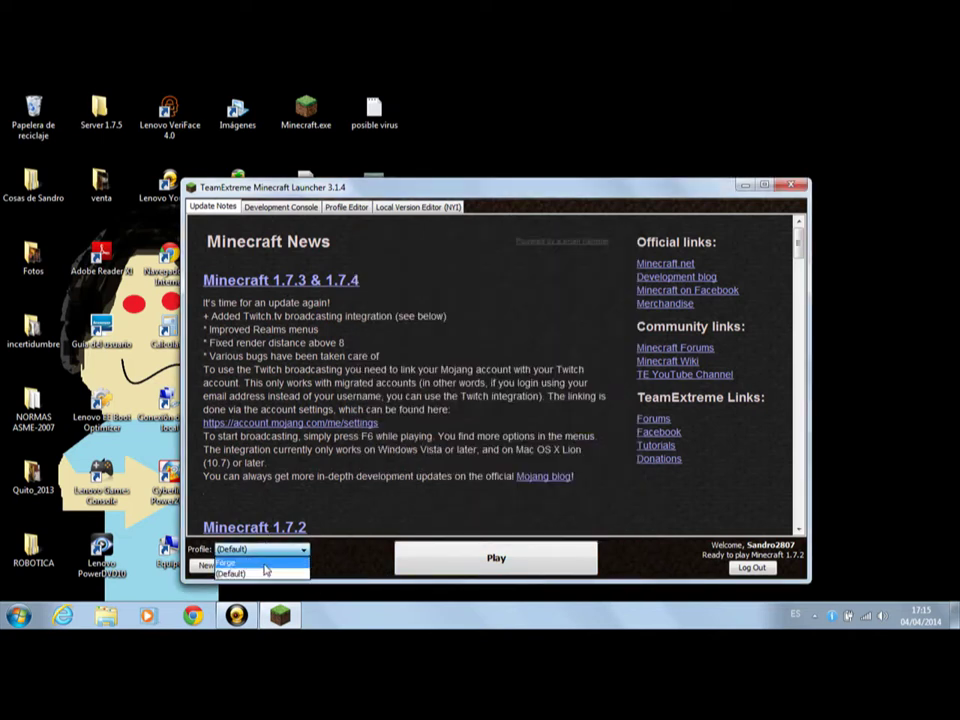
left_click(365, 540)
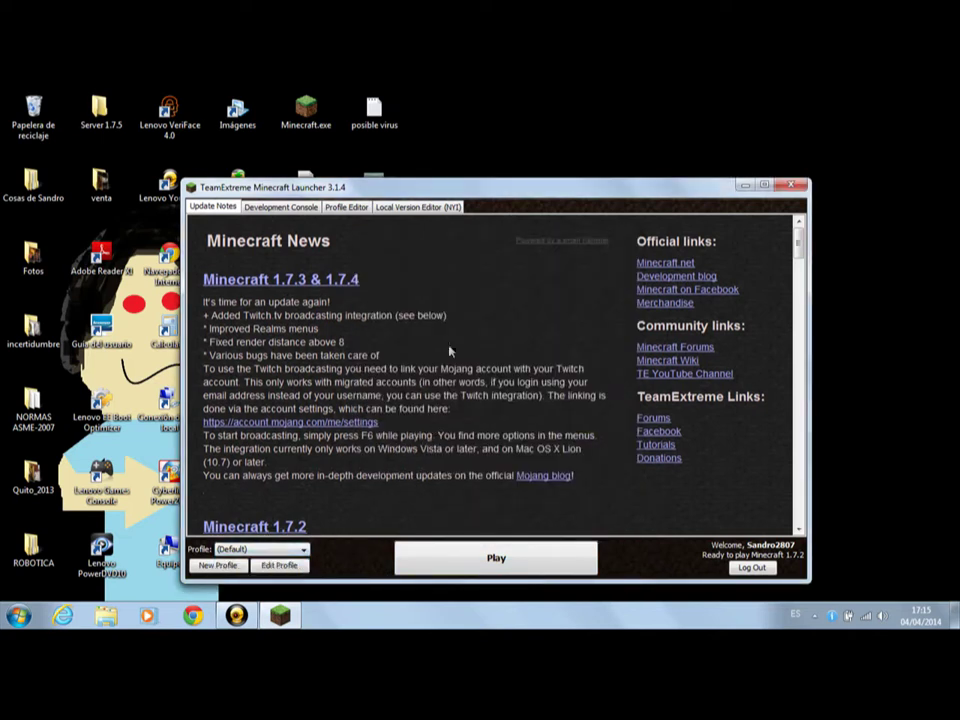
Select the Forge profile in the launcher and set its version to release 1.7.2-Forge10.12.0.1054
left_click(234, 553)
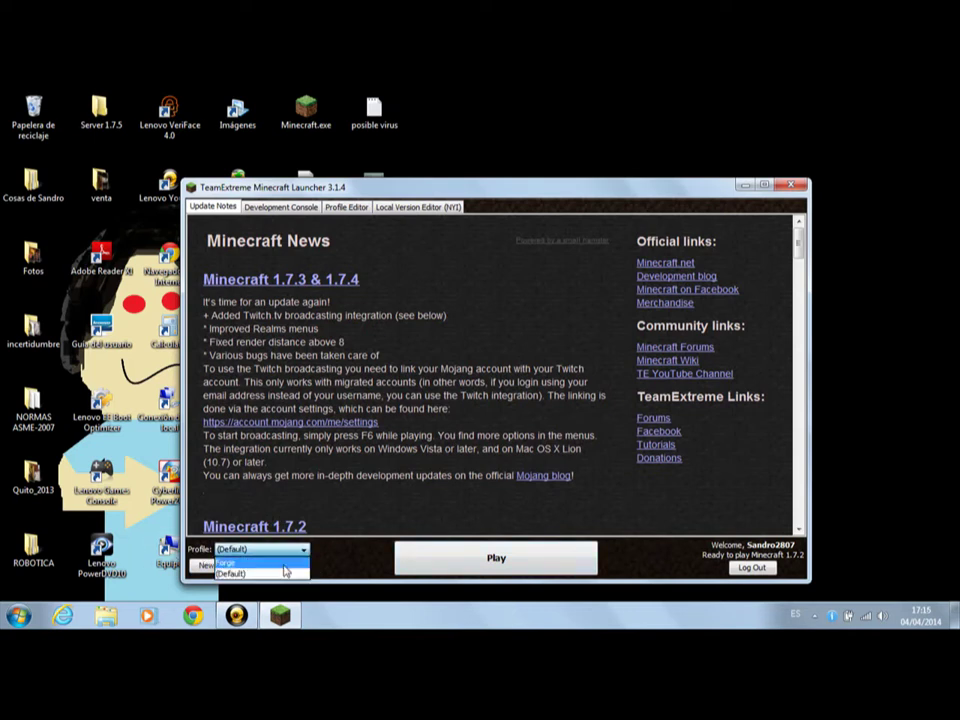
left_click(240, 563)
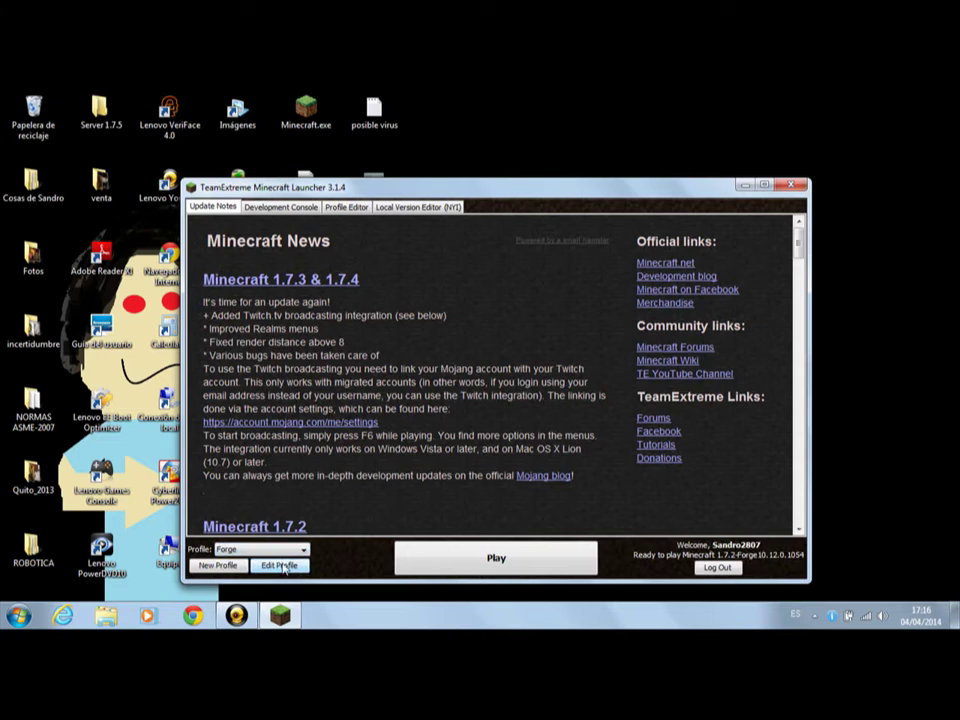
left_click(280, 566)
left_click(465, 447)
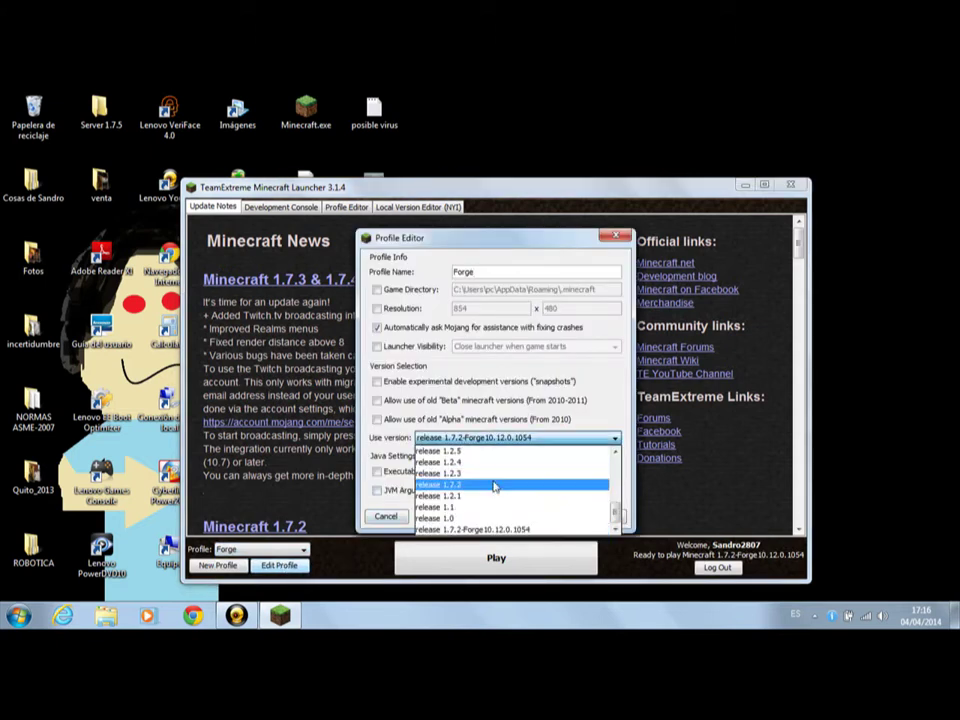
scroll(495, 485, "up", 2)
left_click(490, 484)
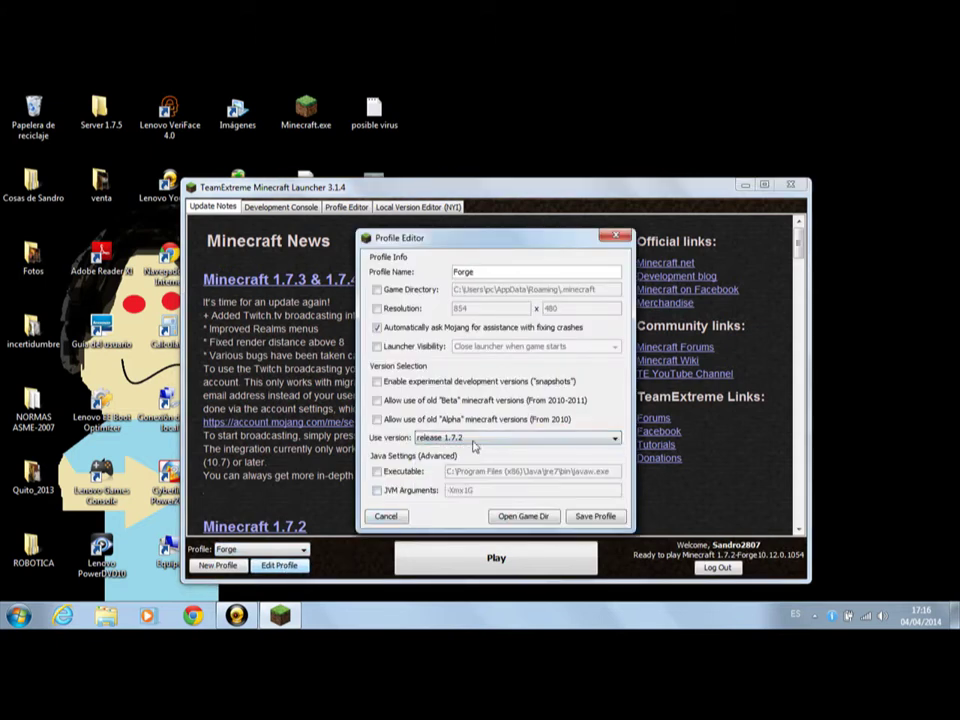
left_click(476, 444)
scroll(456, 505, "down", 5)
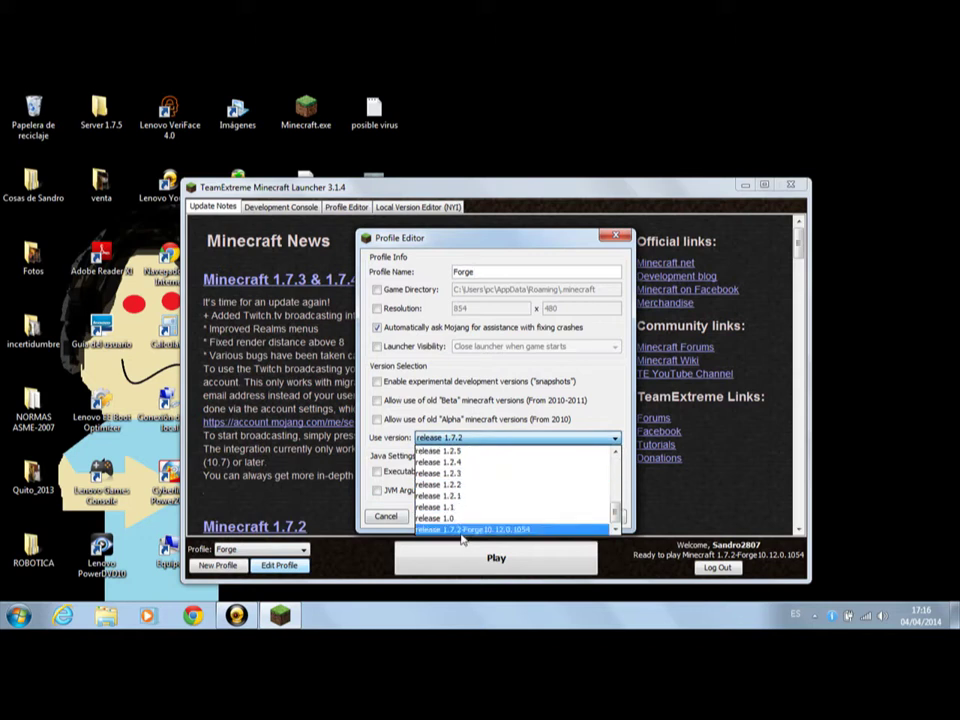
left_click(463, 530)
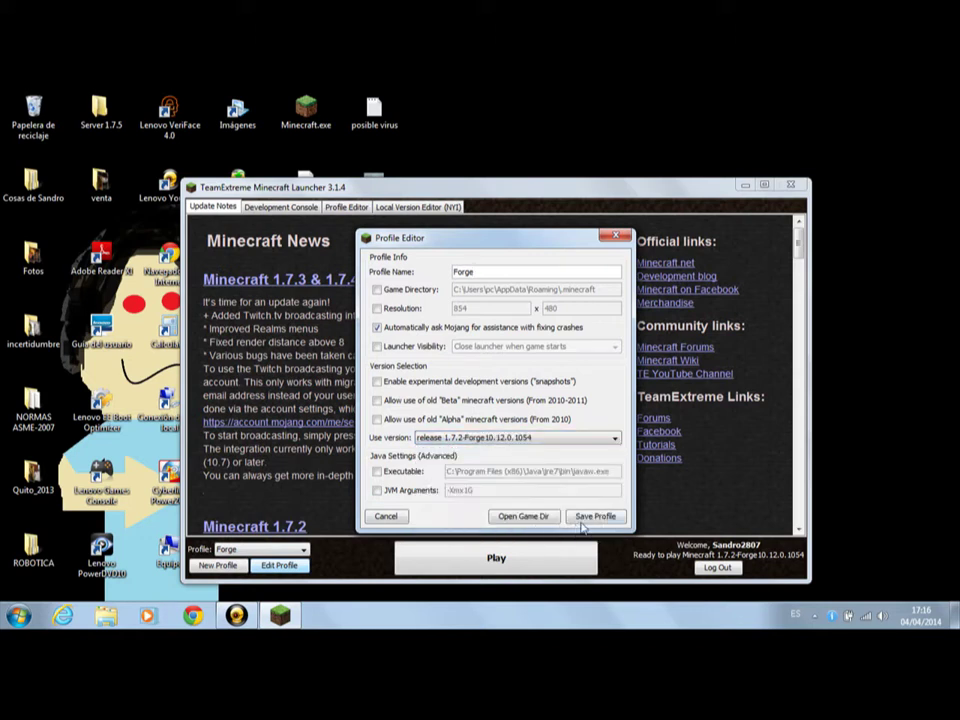
Open the game directory from the profile editor and check the versions folder for the 1.7.2 and 1.7.2-Forge10.12.0.1054 folders
left_click(534, 517)
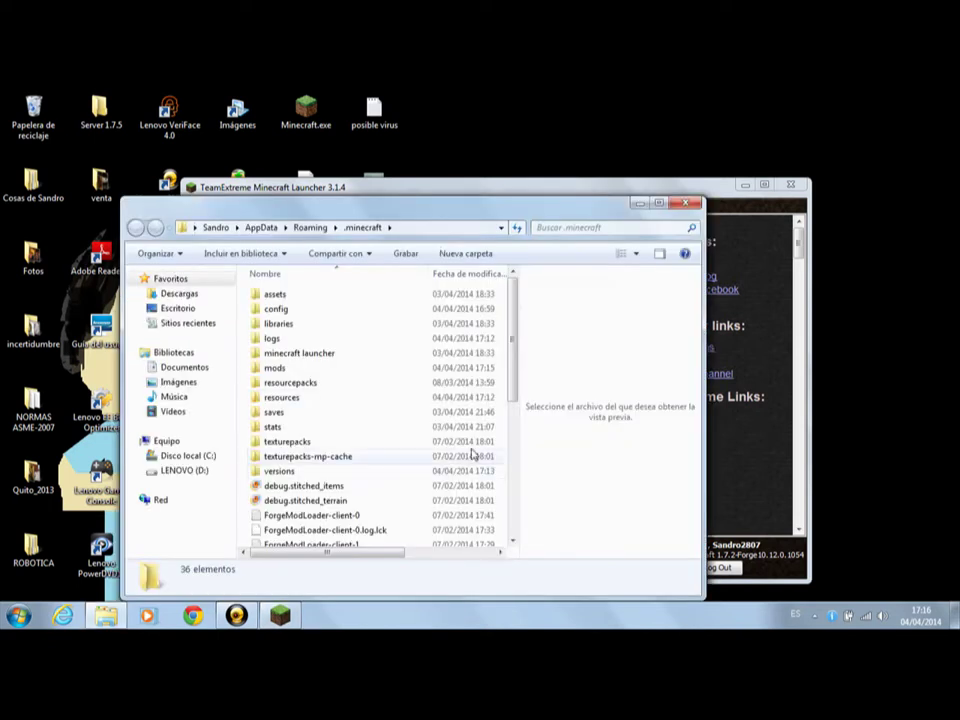
double_click(297, 474)
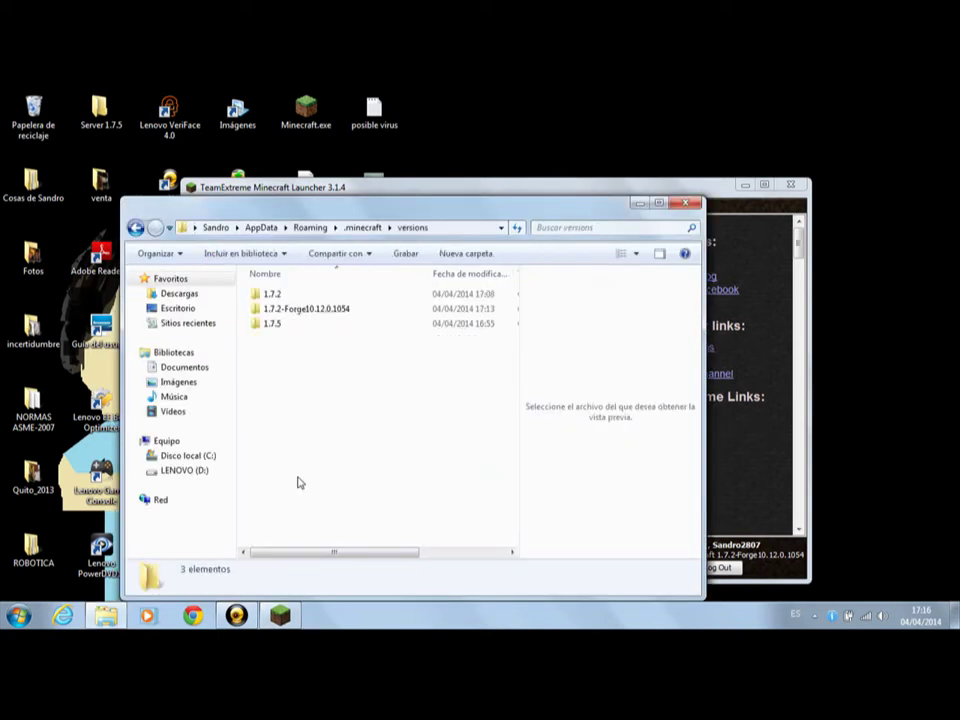
left_click(288, 298)
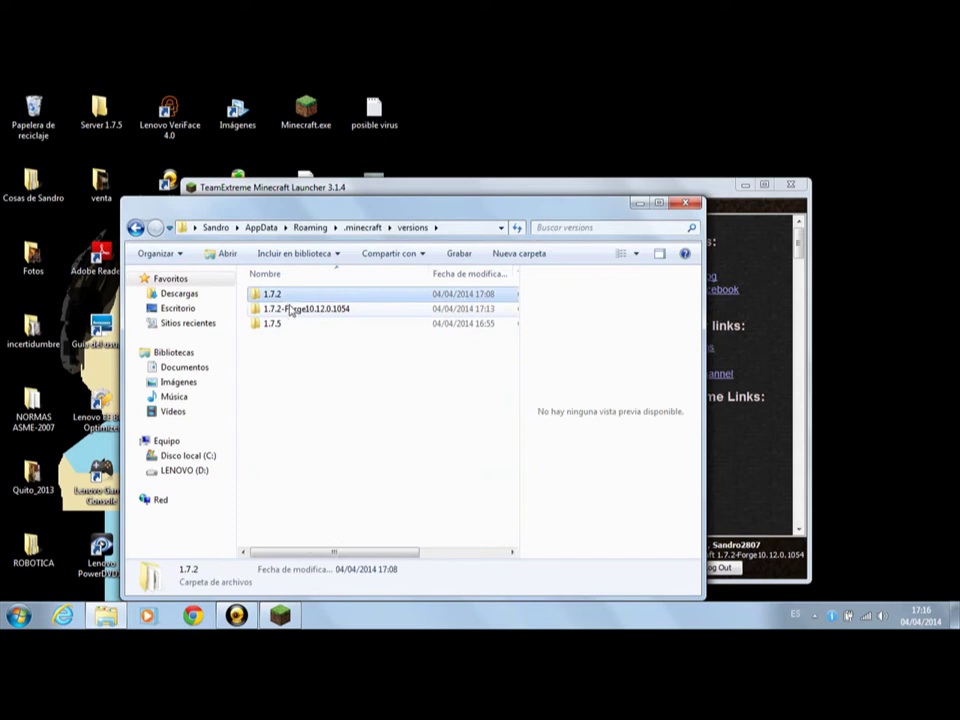
left_click(291, 313)
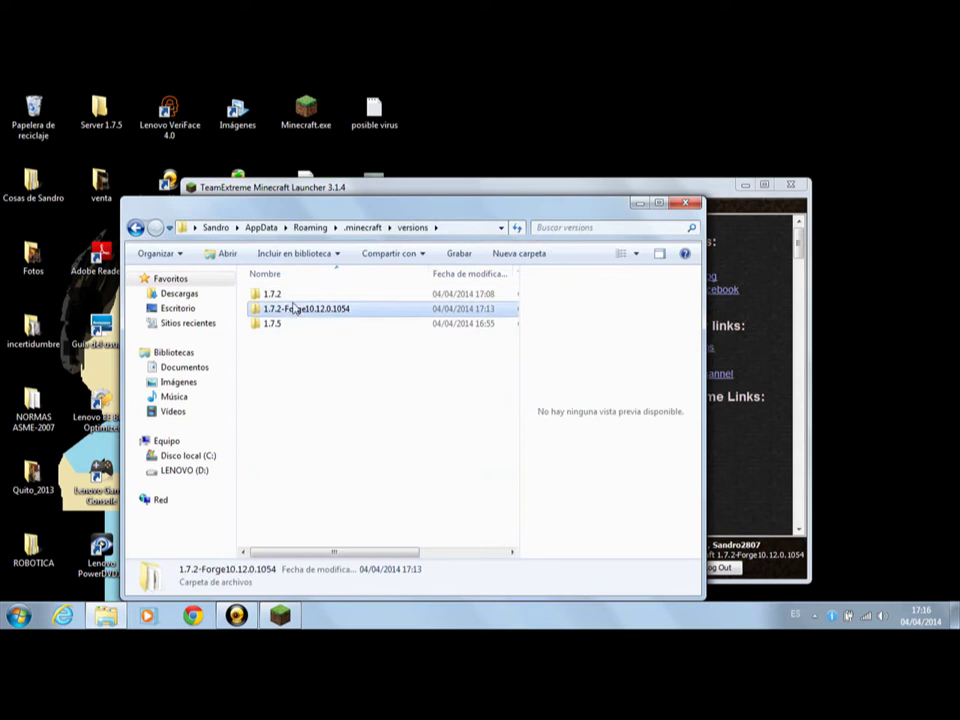
left_click(296, 298)
left_click(294, 297)
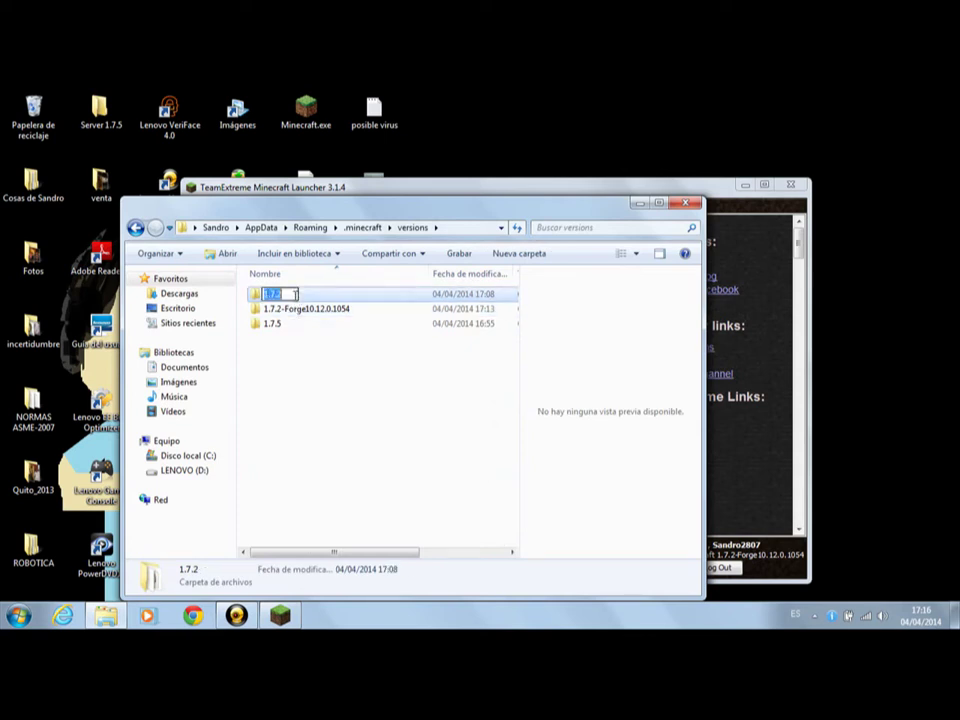
left_click(308, 311)
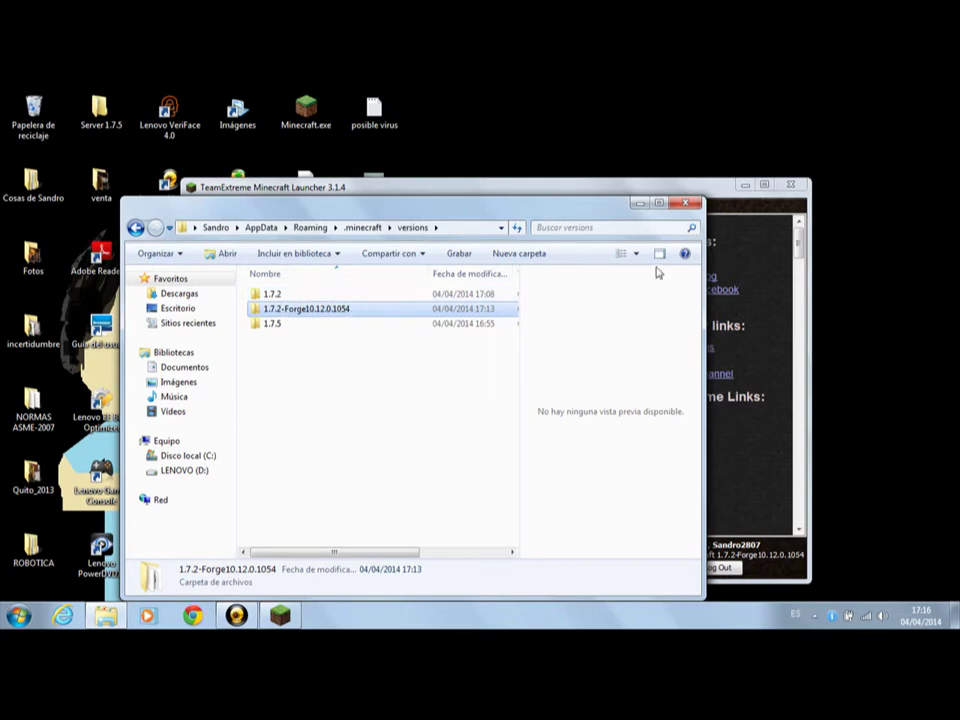
left_click(686, 204)
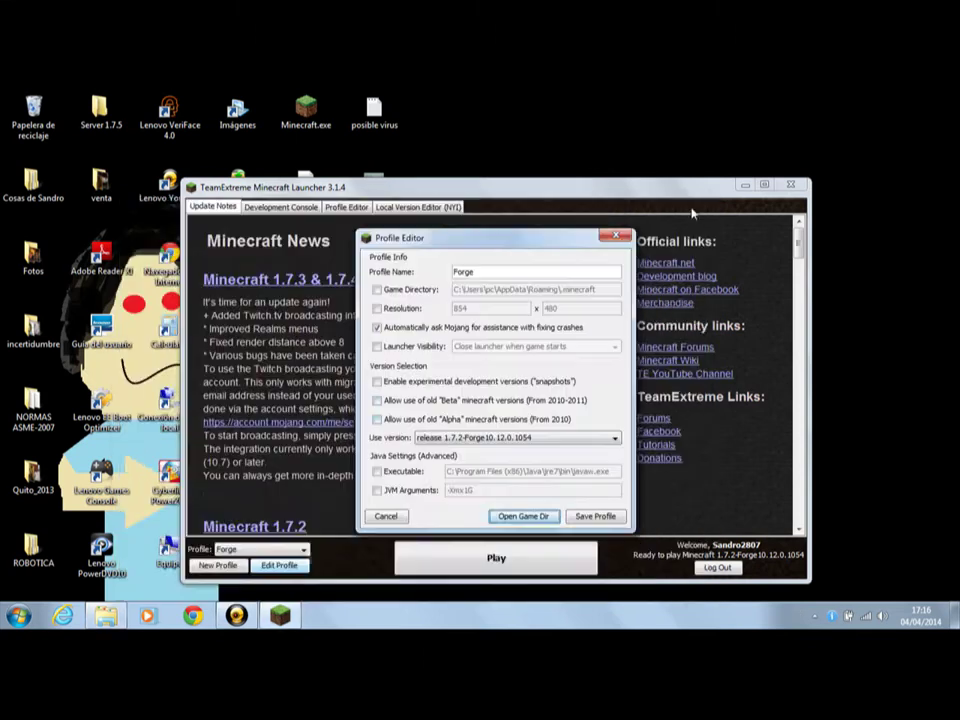
Save the Forge profile with release 1.7.2-Forge10.12.0.1054 chosen as its version
left_click(516, 442)
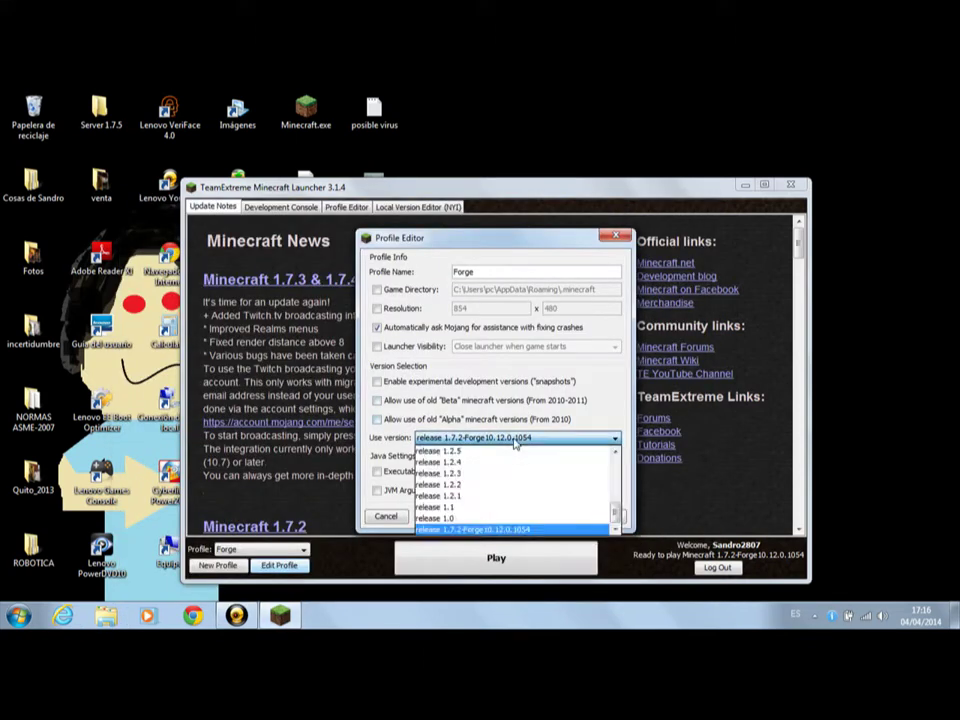
left_click(470, 529)
left_click(600, 517)
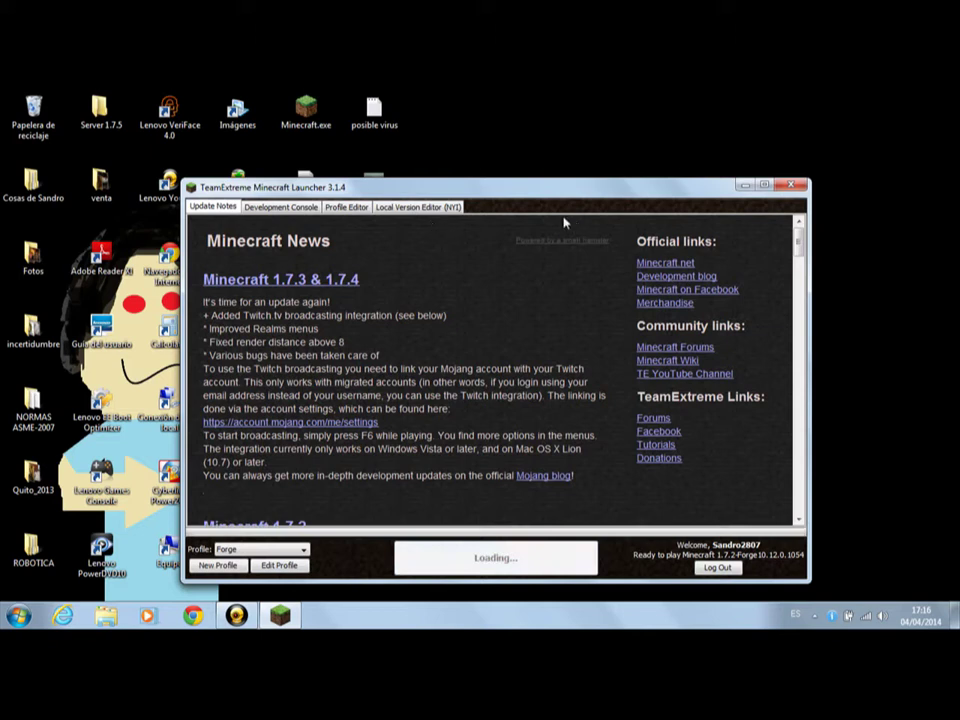
Start the game with the Forge profile and maximize the Minecraft 1.7.2 window
left_click(407, 566)
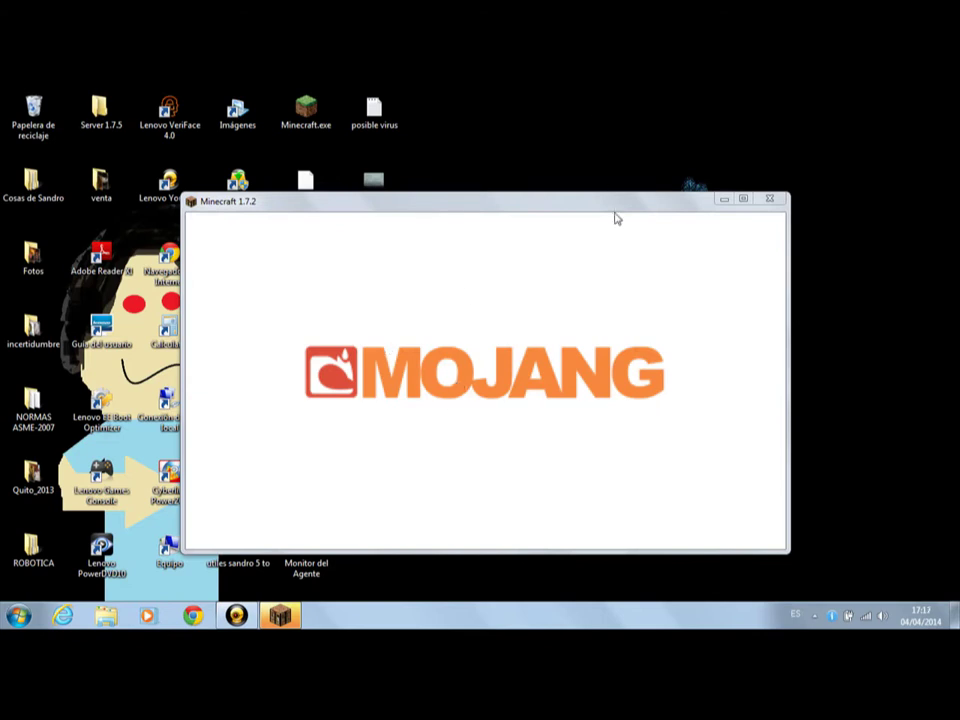
left_click_drag(697, 141, 896, 244)
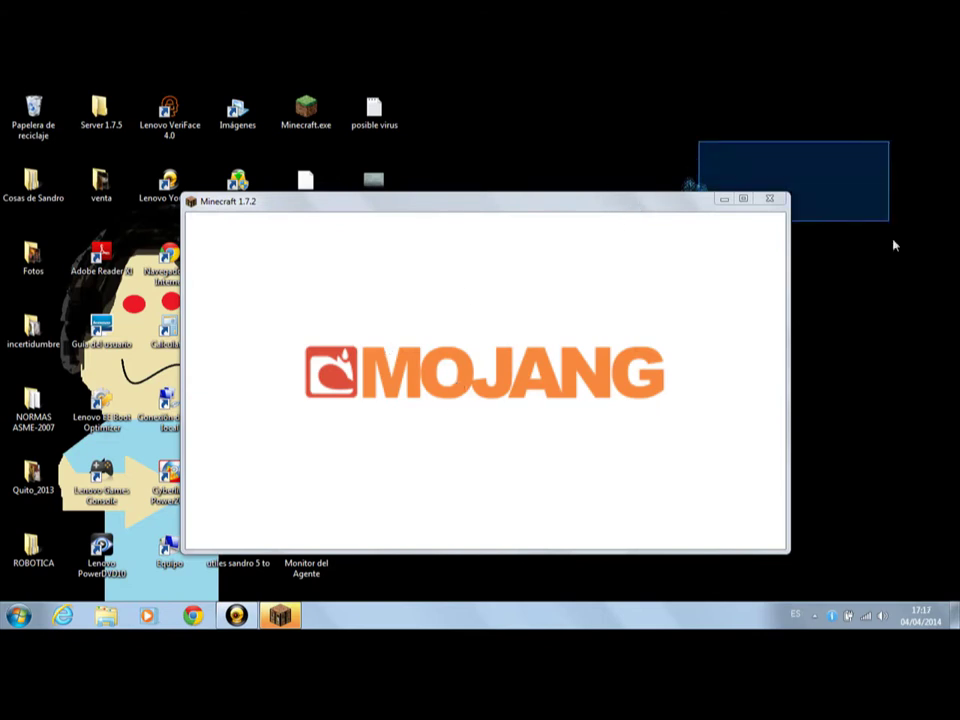
left_click(743, 198)
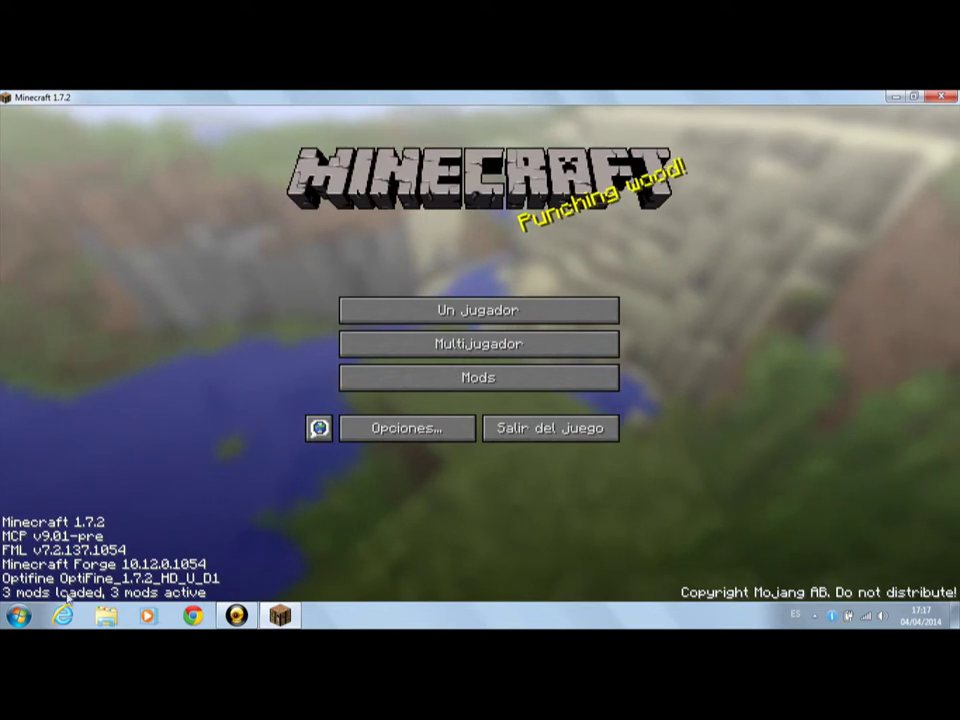
Raise the system volume to about half of its range
key("XF86AudioLowerVolume")
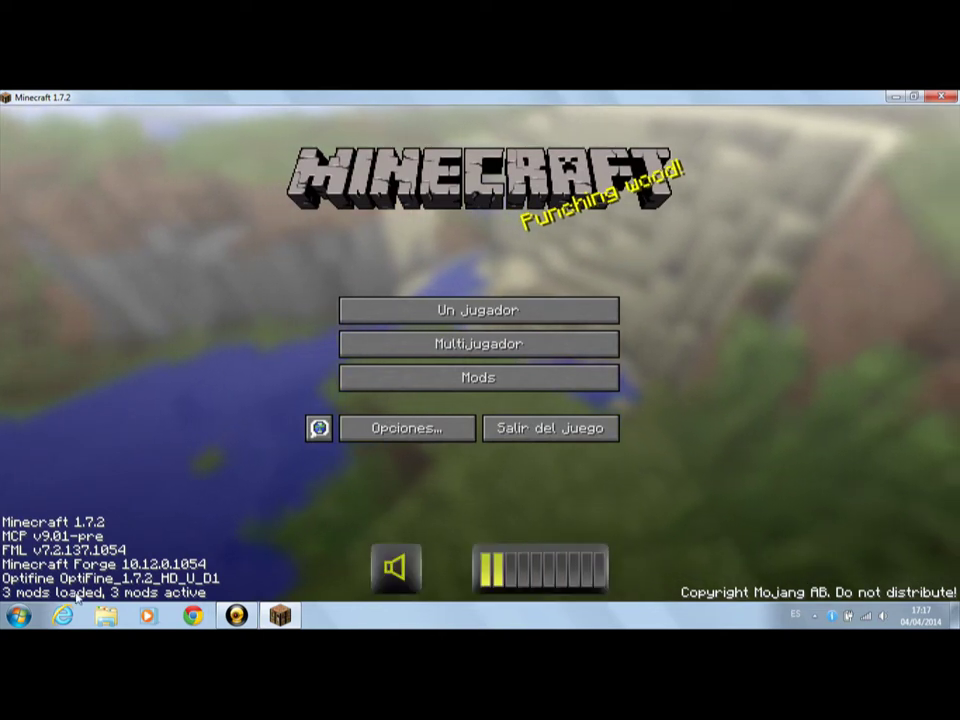
key("XF86AudioRaiseVolume")
key("XF86AudioRaiseVolume")
key("XF86AudioRaiseVolume")
key("XF86AudioRaiseVolume")
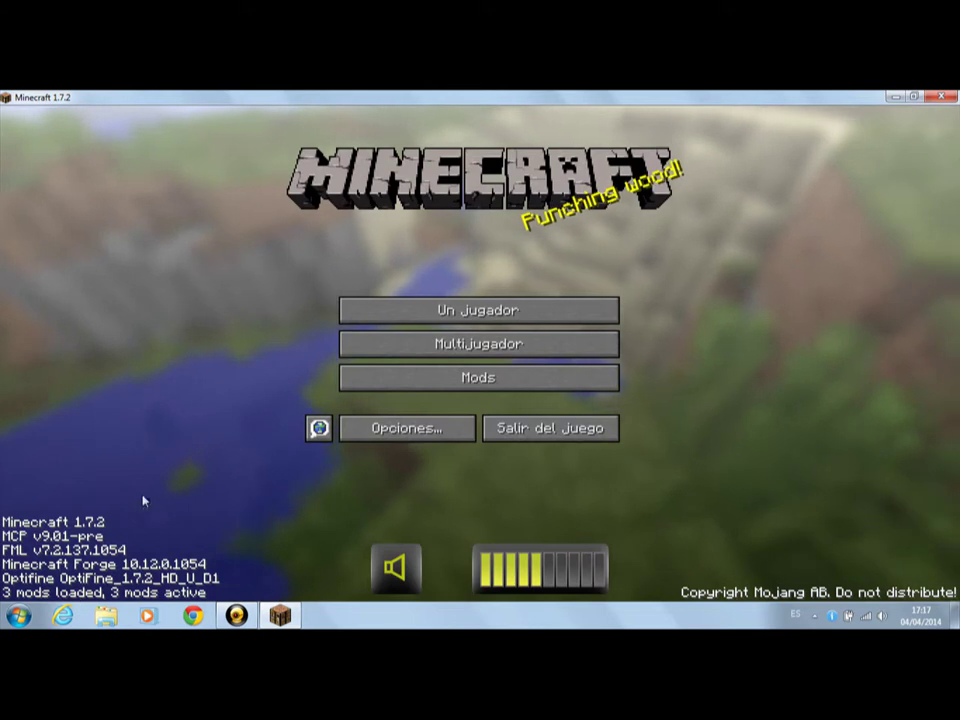
Set the video render distance to 6 Short+ and the maximum FPS to unlimited
left_click(407, 430)
left_click(381, 330)
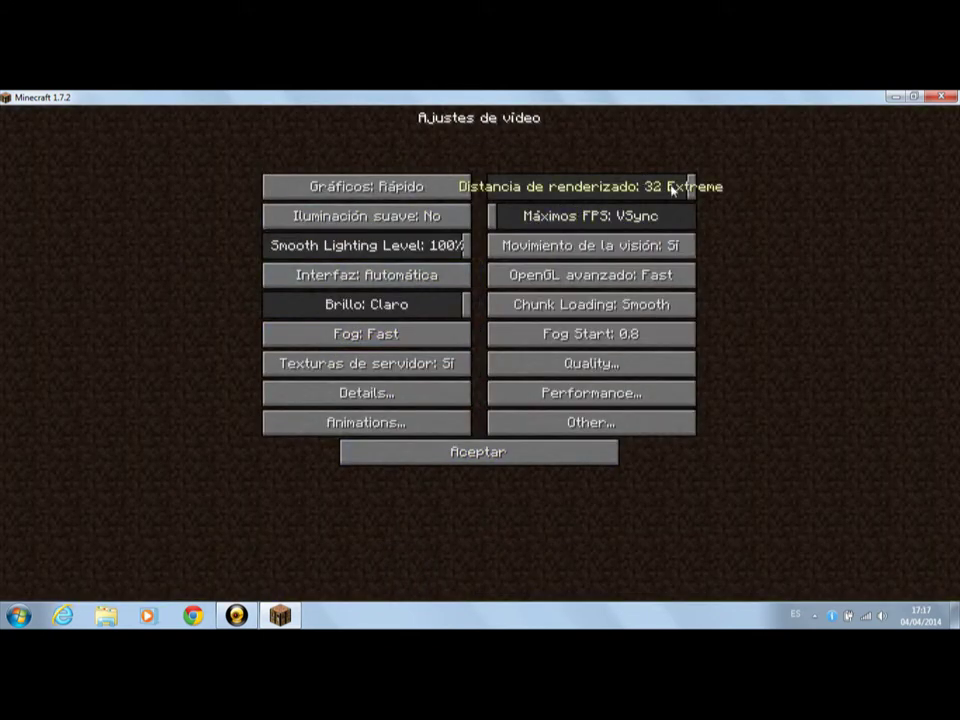
left_click_drag(714, 220, 520, 196)
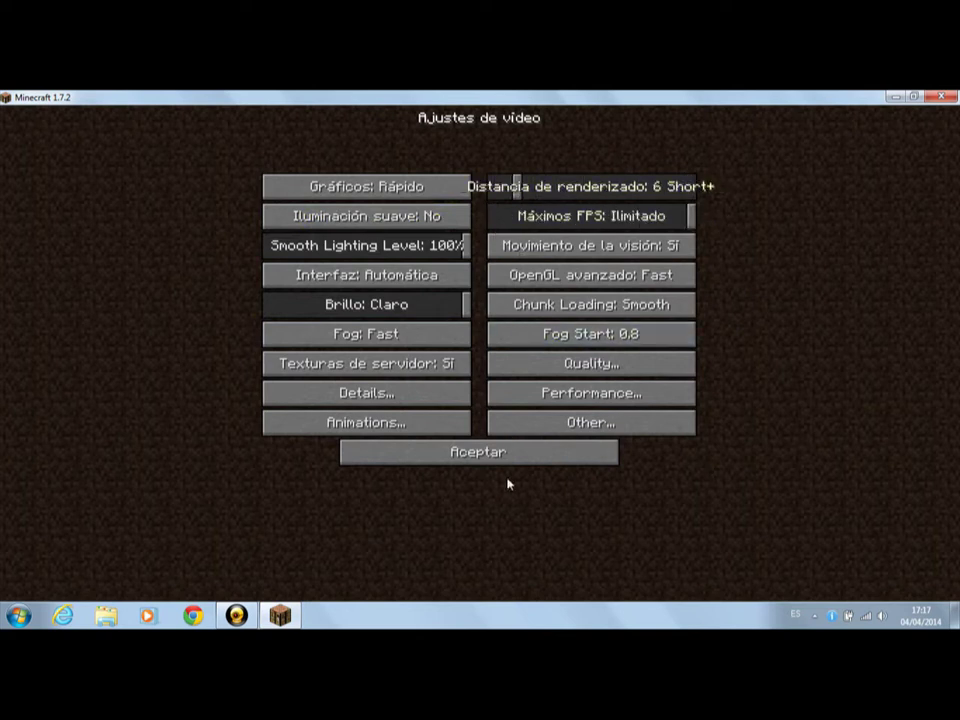
left_click(454, 451)
Check the music and sound options, and raise the system volume to its maximum from the title screen
left_click(406, 296)
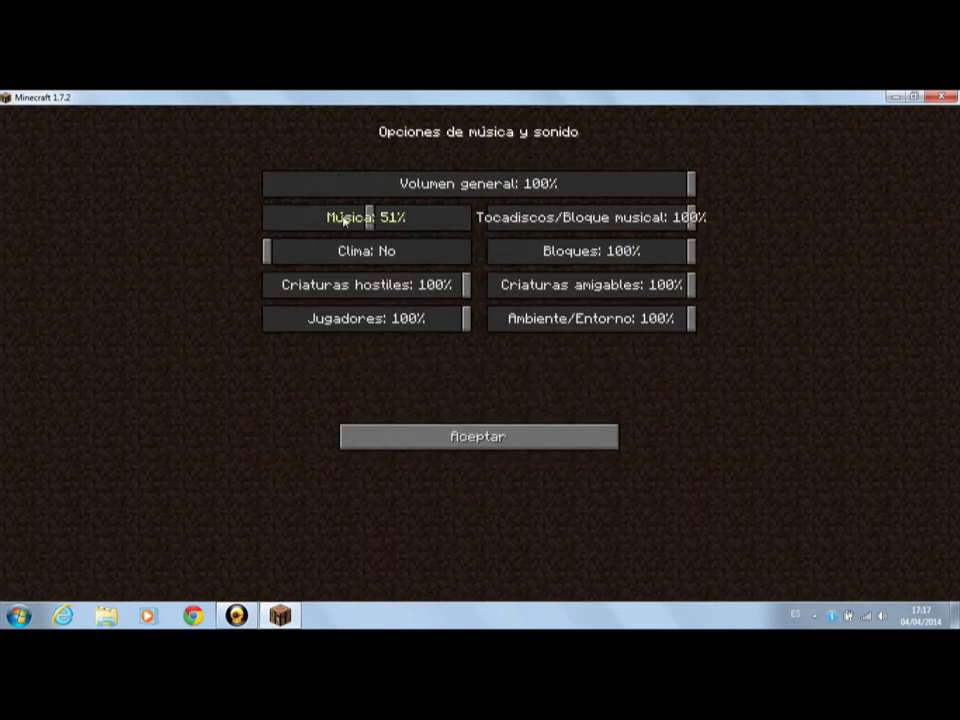
left_click(550, 432)
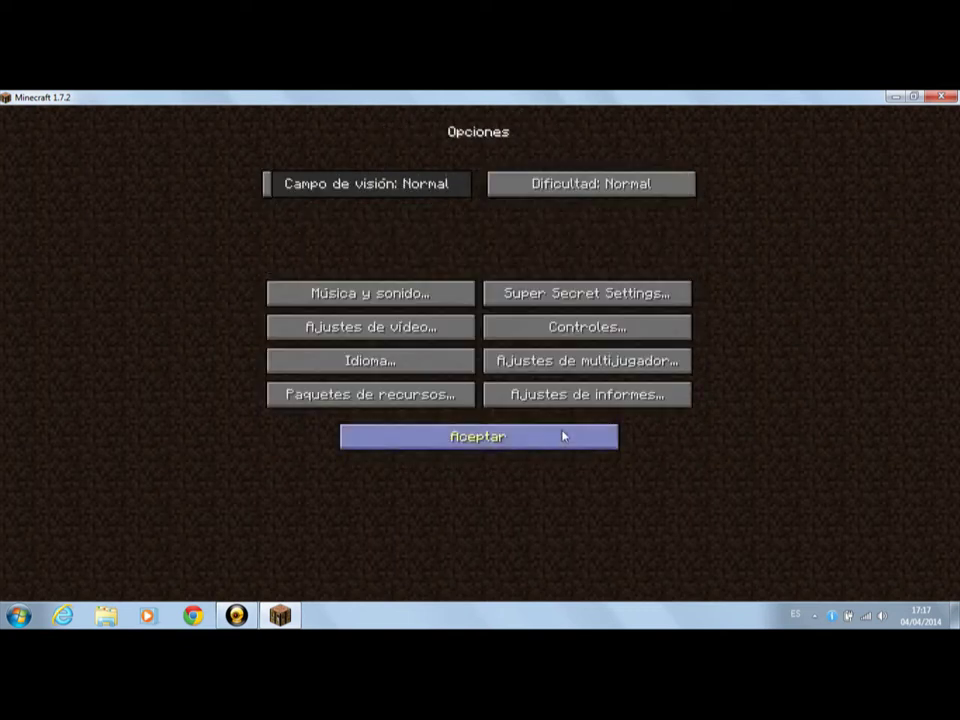
left_click(512, 440)
key("XF86AudioRaiseVolume")
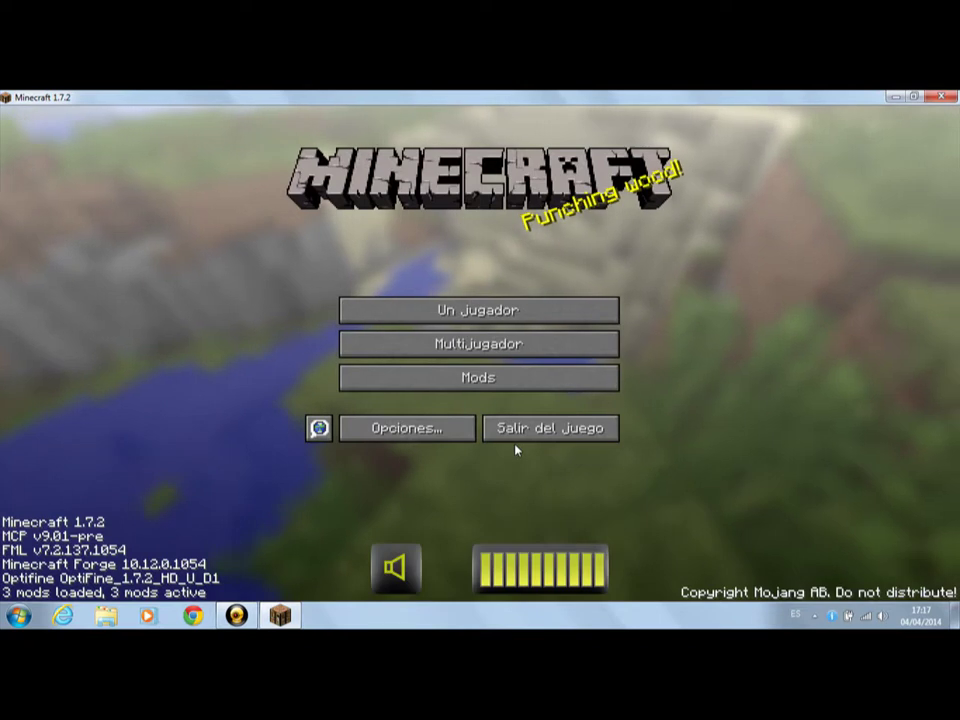
Examine the mod list details for Optifine, Minecraft Coder Pack, Forge Mod Loader and Minecraft Forge
left_click(464, 384)
left_click(97, 270)
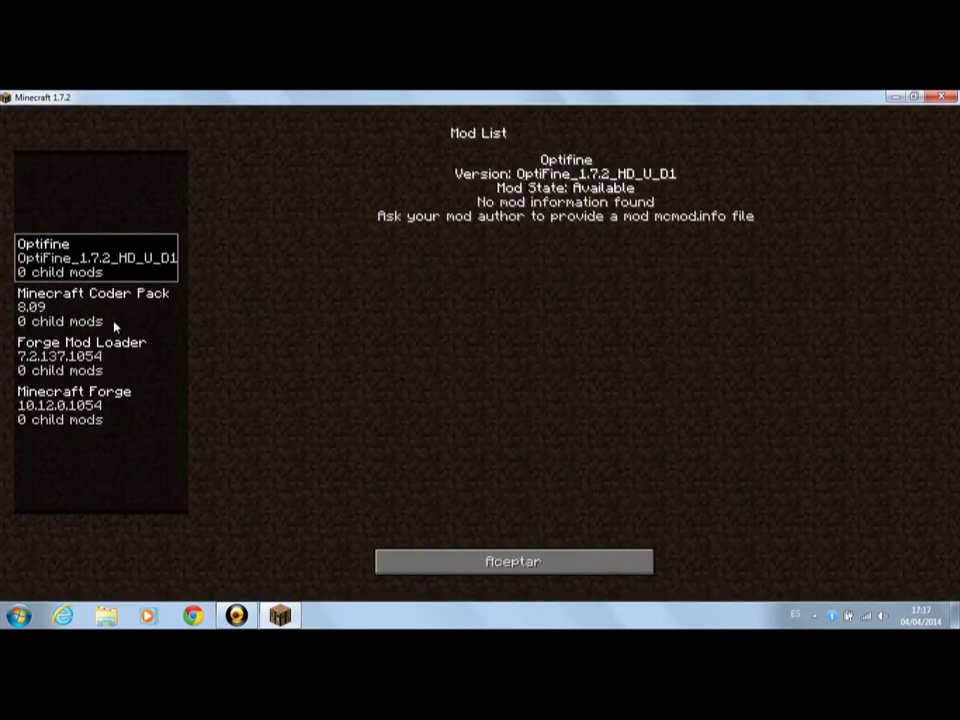
left_click(108, 316)
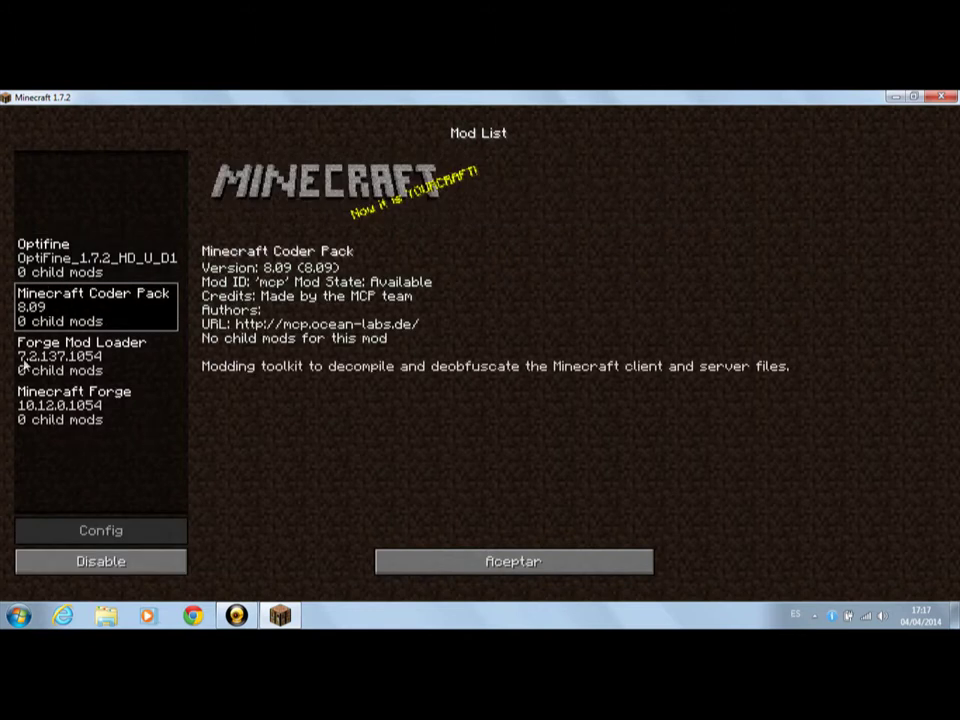
left_click(113, 370)
left_click(146, 426)
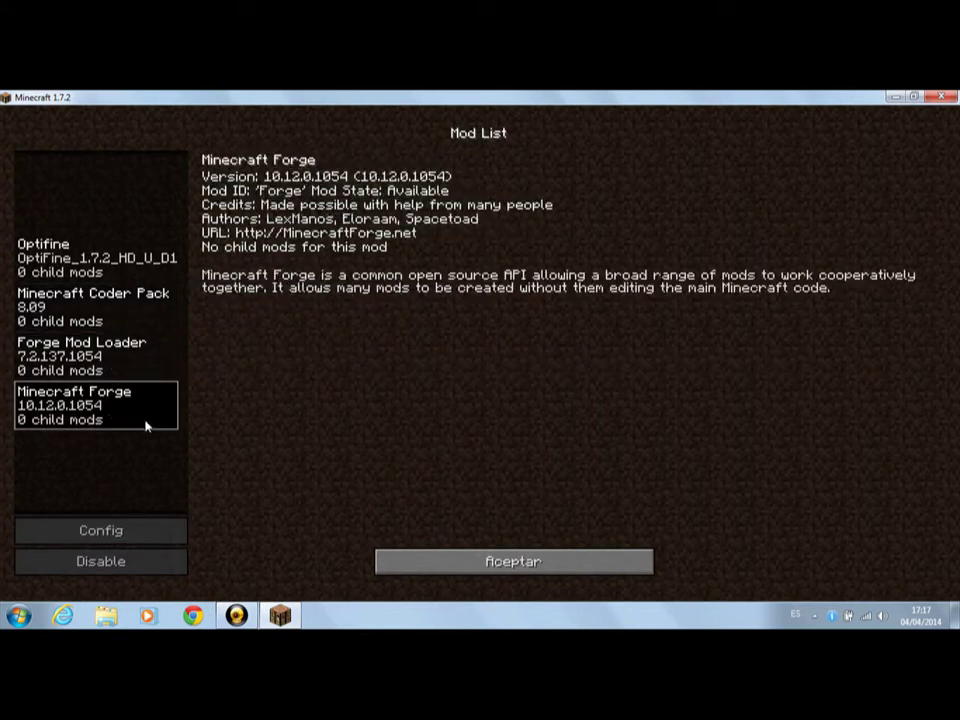
left_click(504, 553)
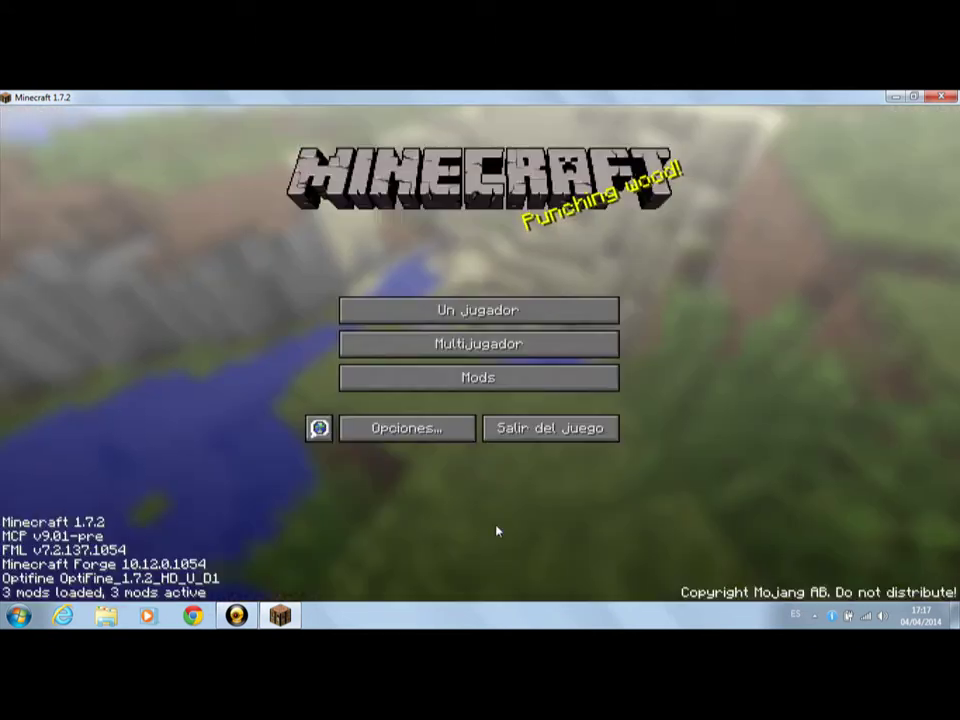
Check the multiplayer server list, and create a single-player survival world named Mundo nuevo
left_click(476, 345)
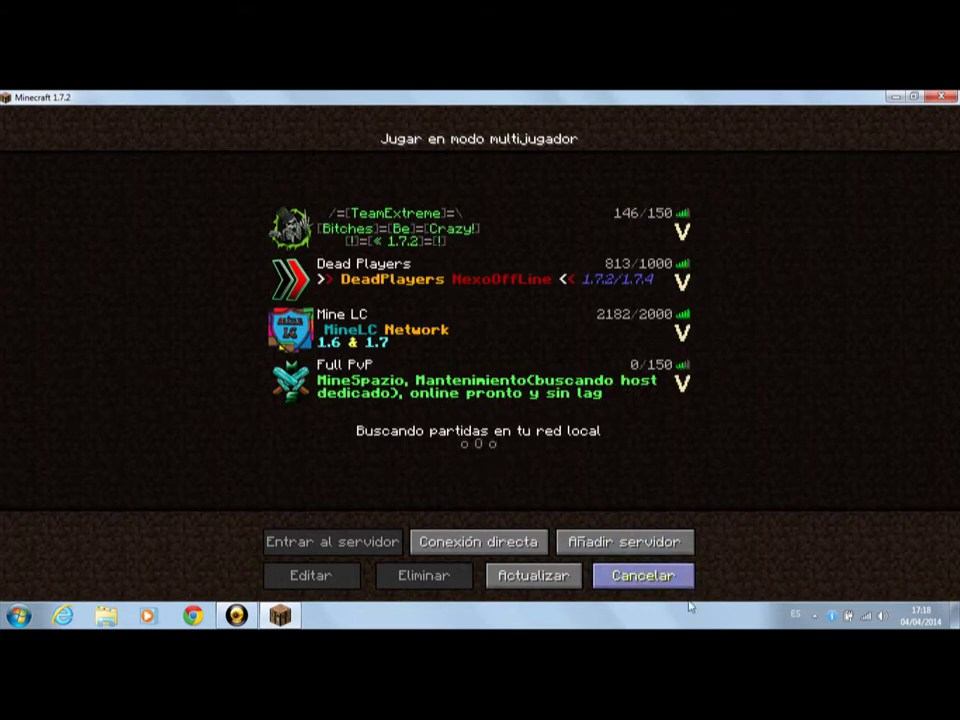
left_click(652, 580)
left_click(436, 318)
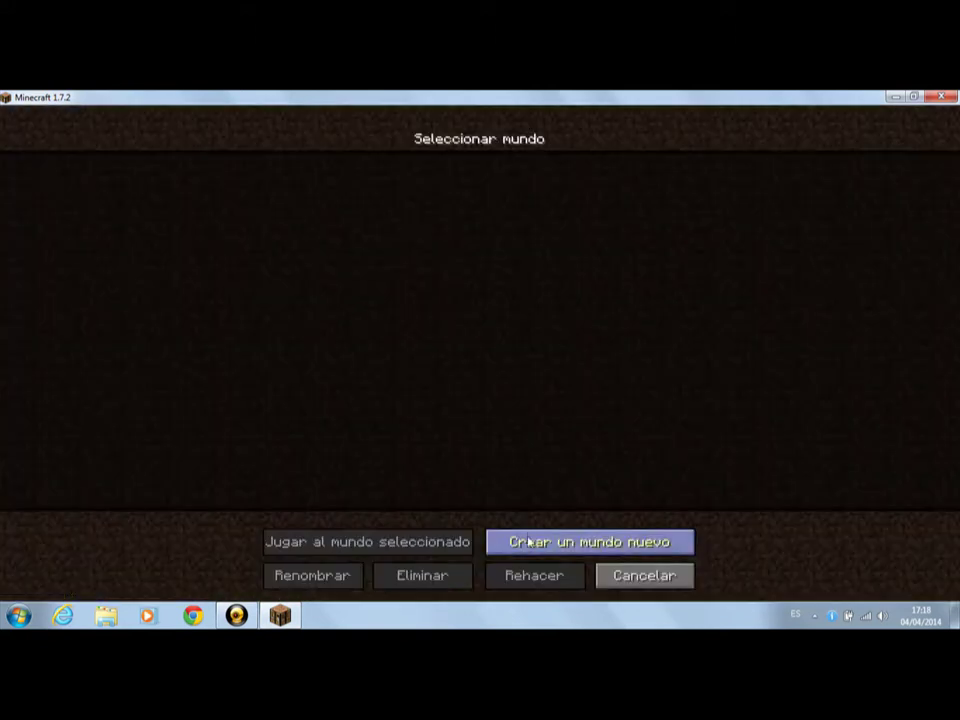
left_click(565, 546)
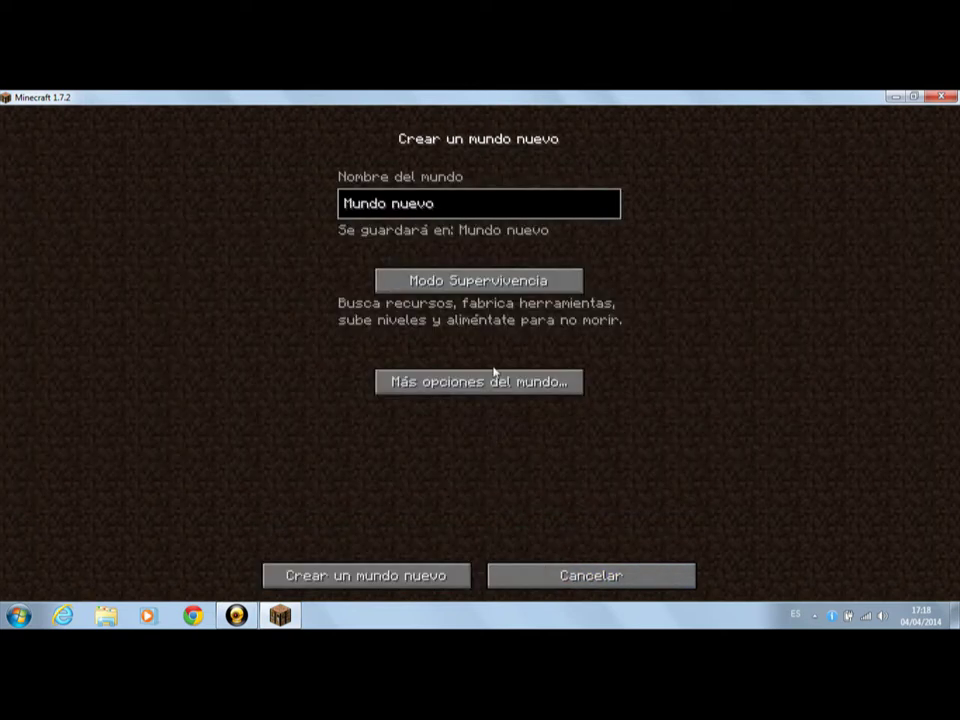
left_click(406, 585)
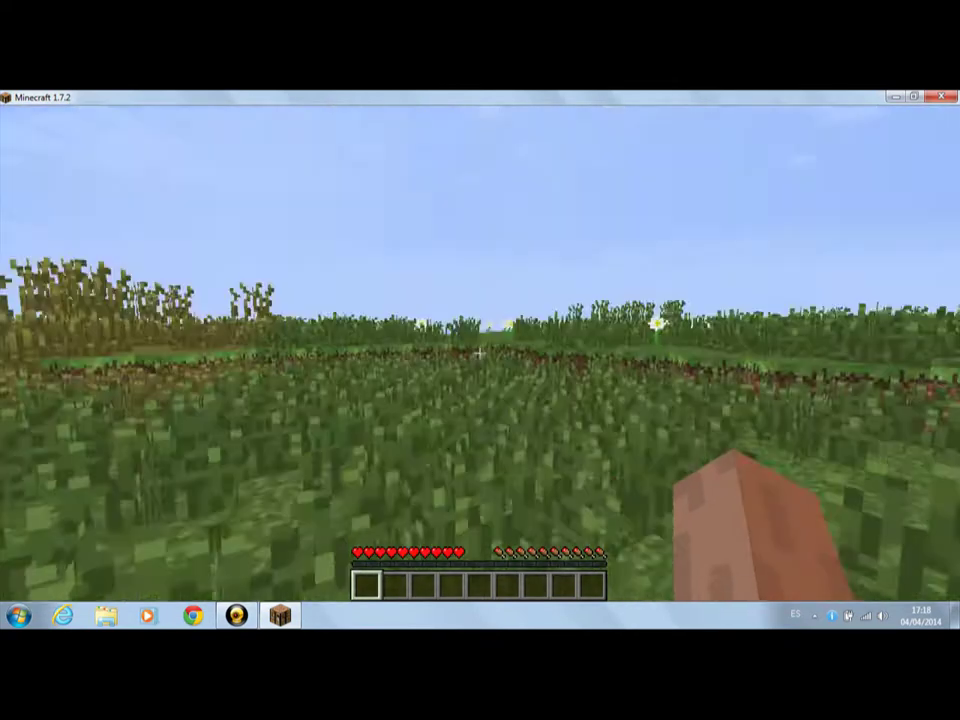
Walk across the grassy plain past the flowers and animals to test the game in the new world
key("Escape")
key("Escape")
key("w")
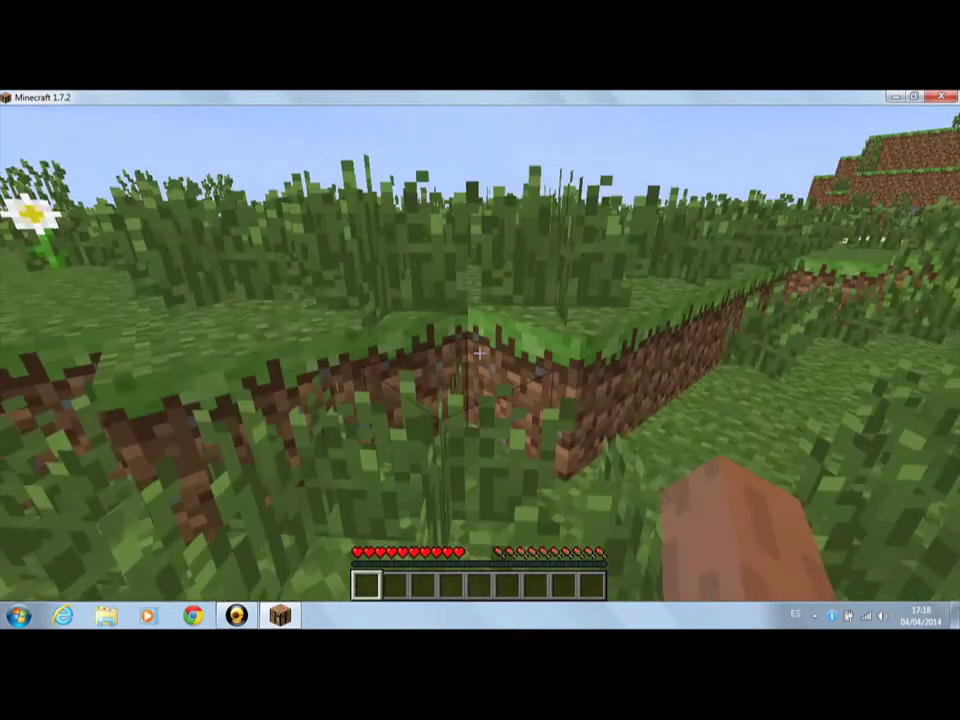
key("space")
key("w")
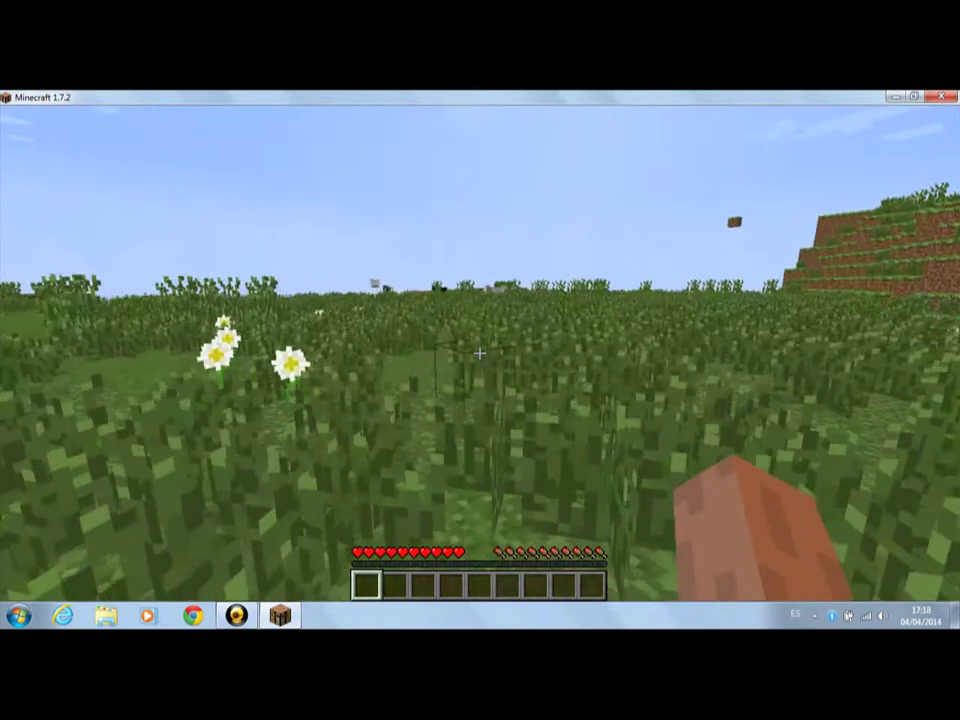
key("w")
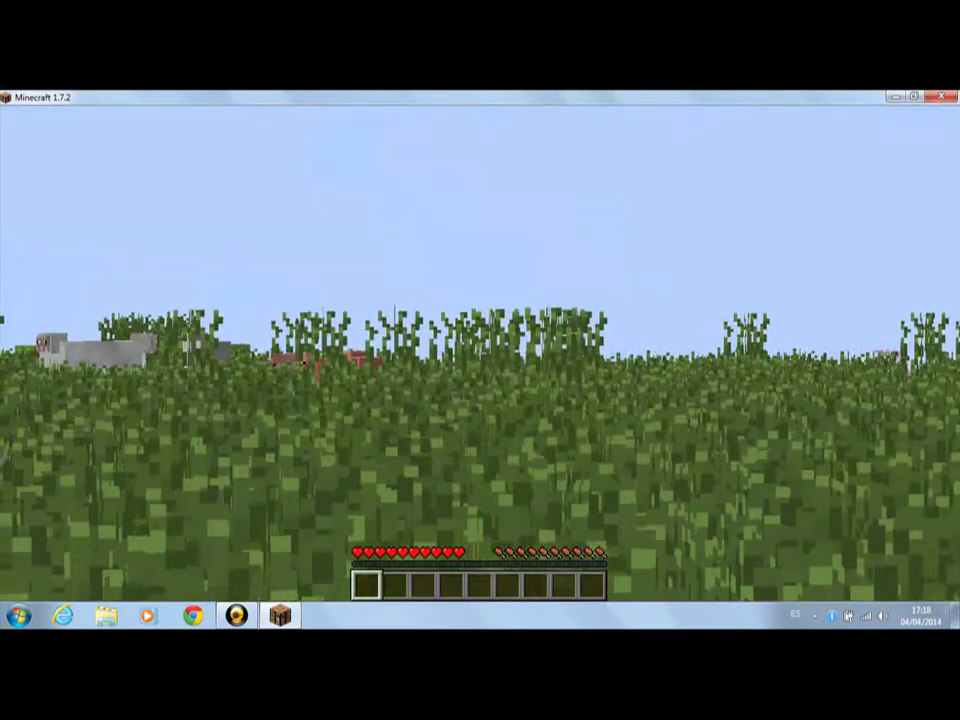
key("w")
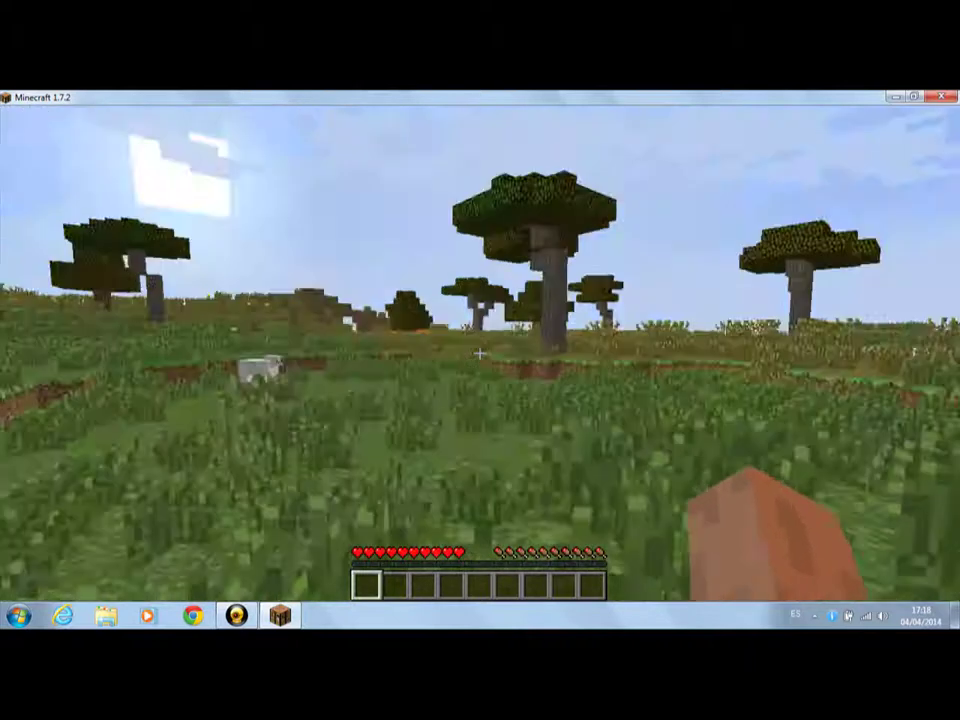
Open and close the inventory, and walk across the savanna to the lava pool beside the hill
key("e")
key("e")
key("w")
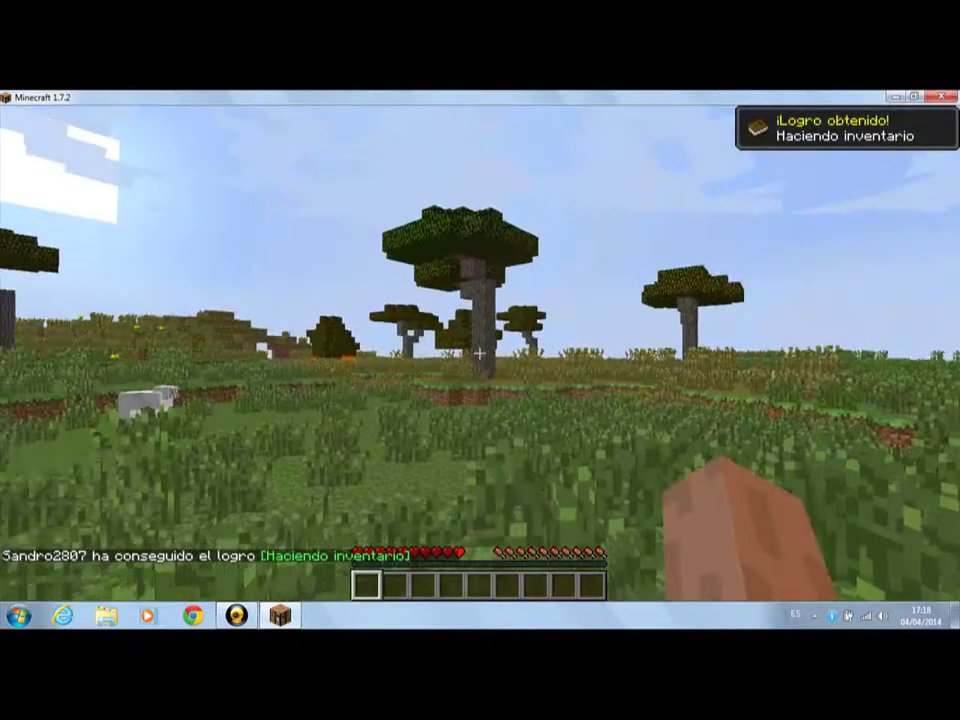
key("w")
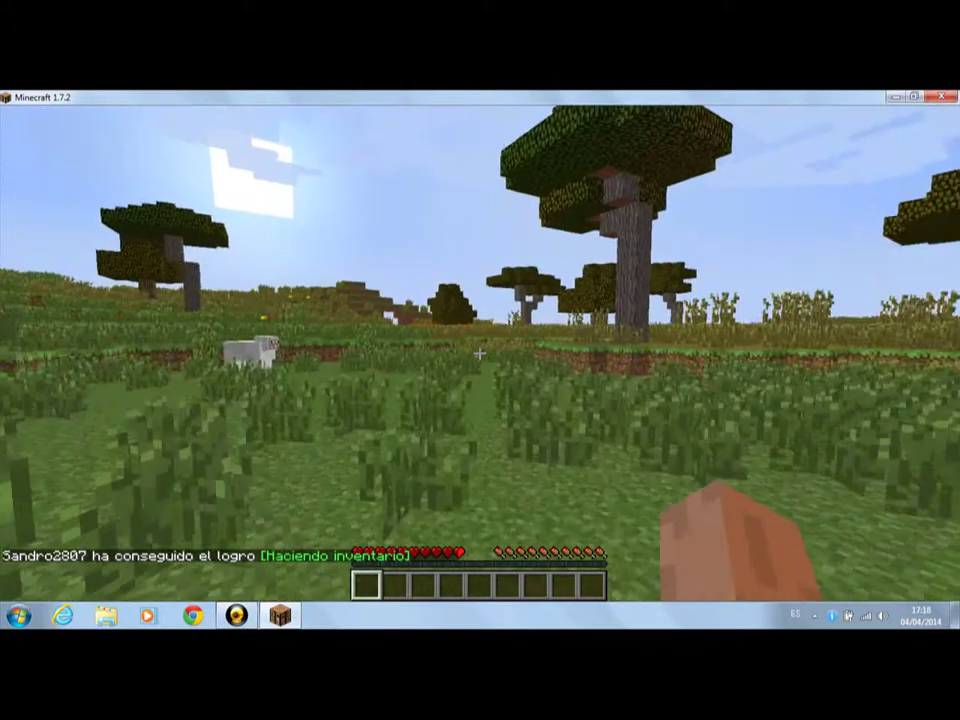
key("w")
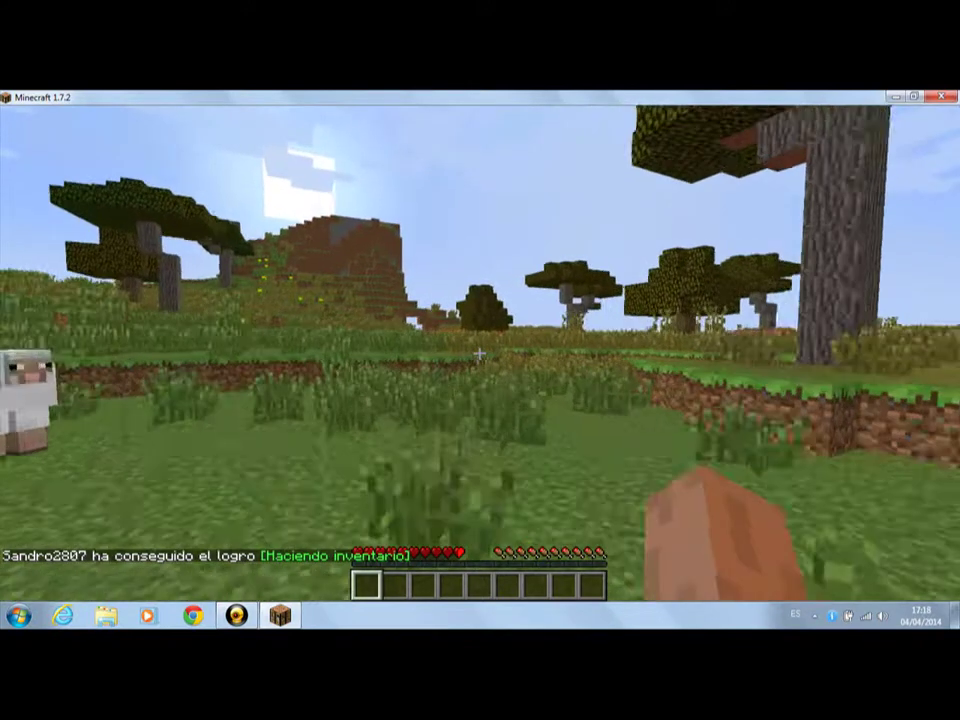
key("w")
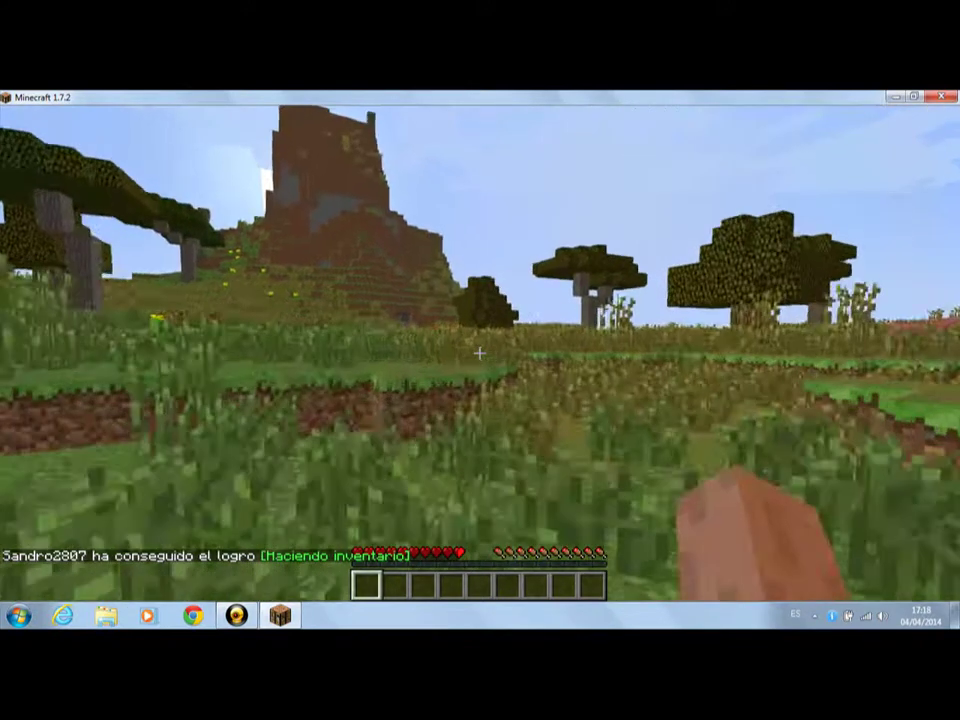
key("w")
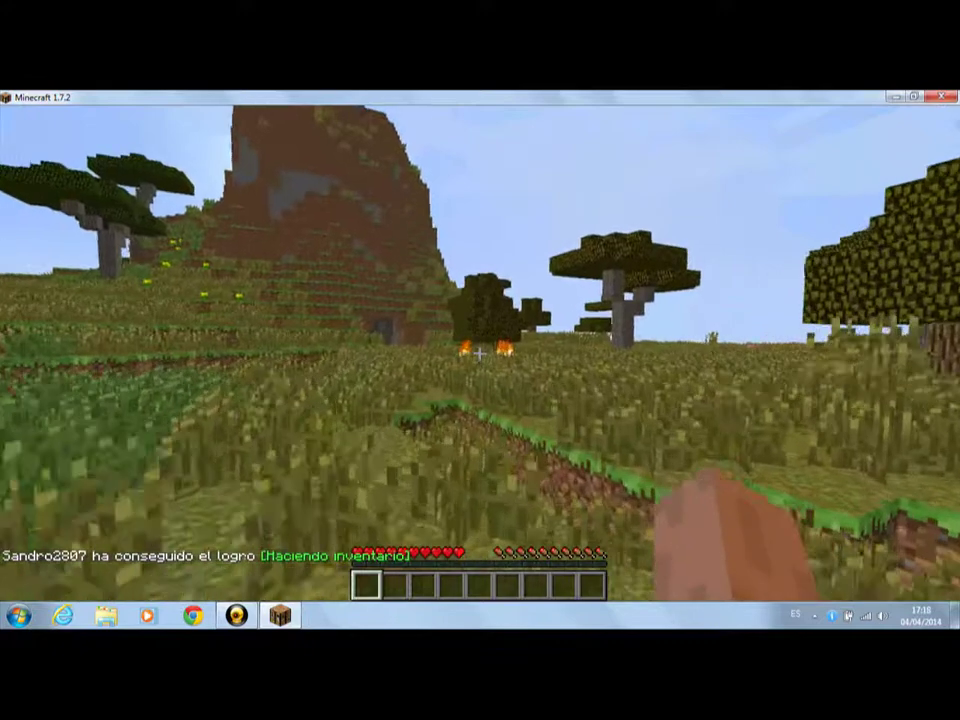
key("w")
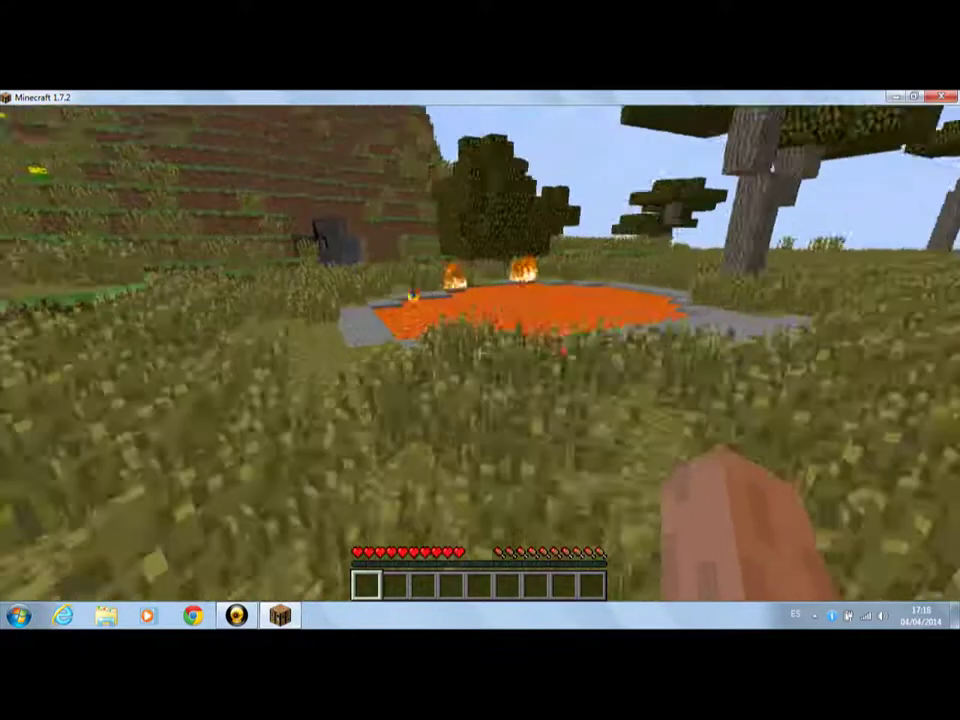
key("w")
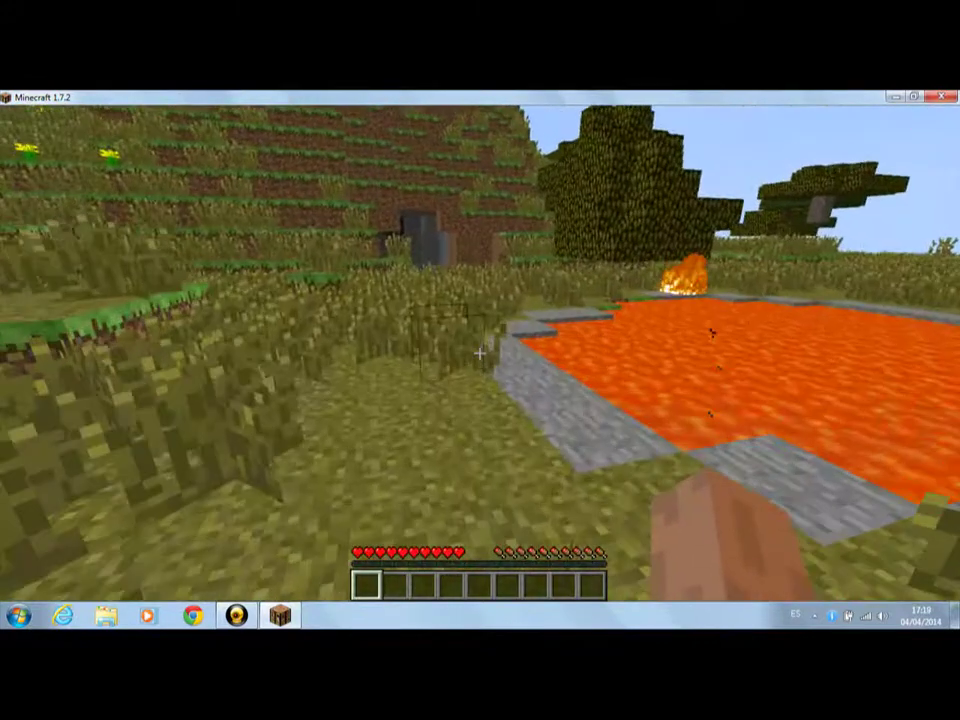
key("w")
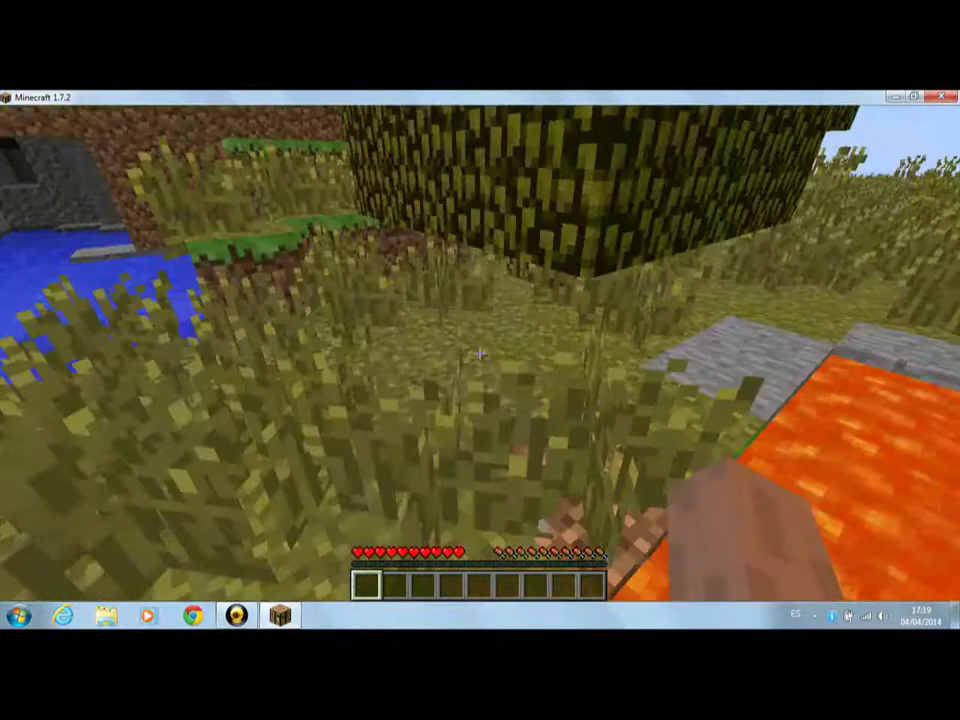
Move into the lava pool next to the tree and respawn the player
left_click(480, 353)
left_click(480, 353)
key("w")
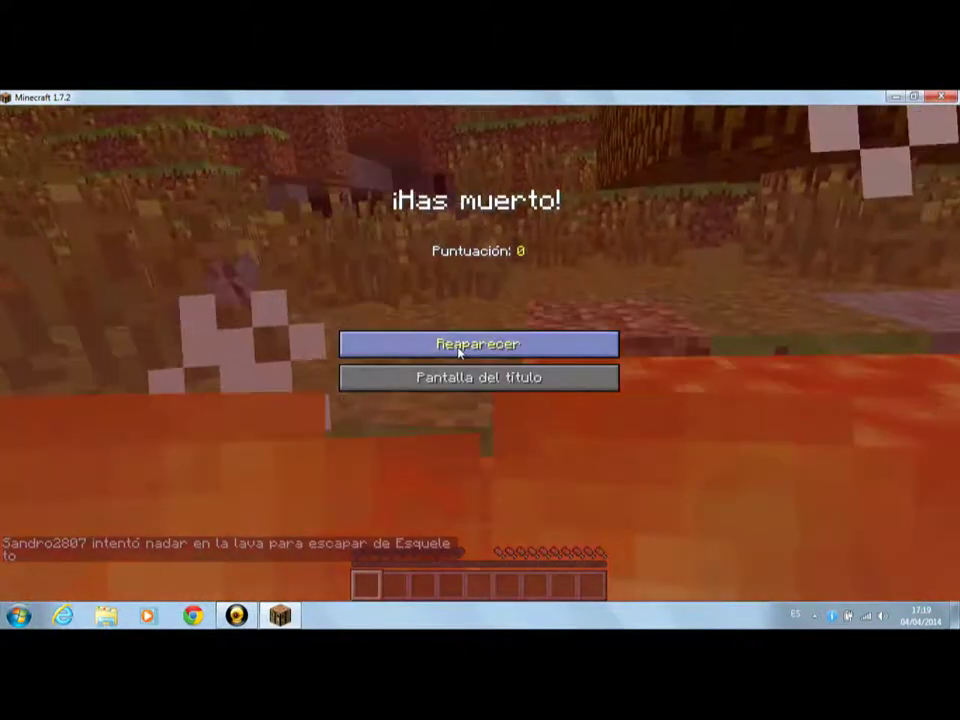
left_click(460, 345)
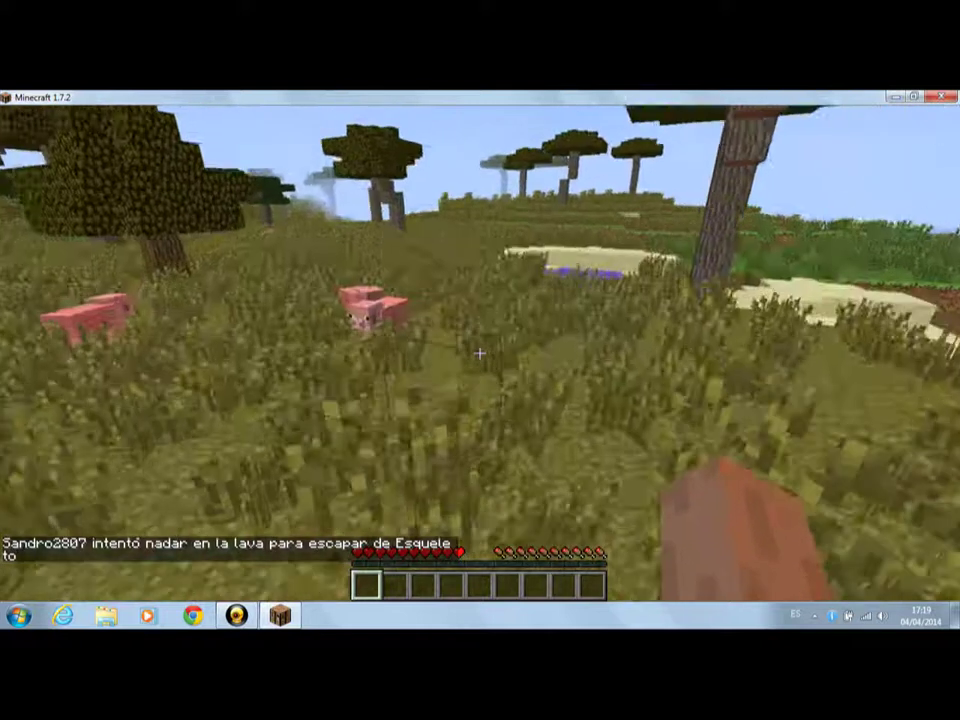
Walk up to the pigs, and look at the general options and mod options from the game menu
key("w")
left_click(479, 353)
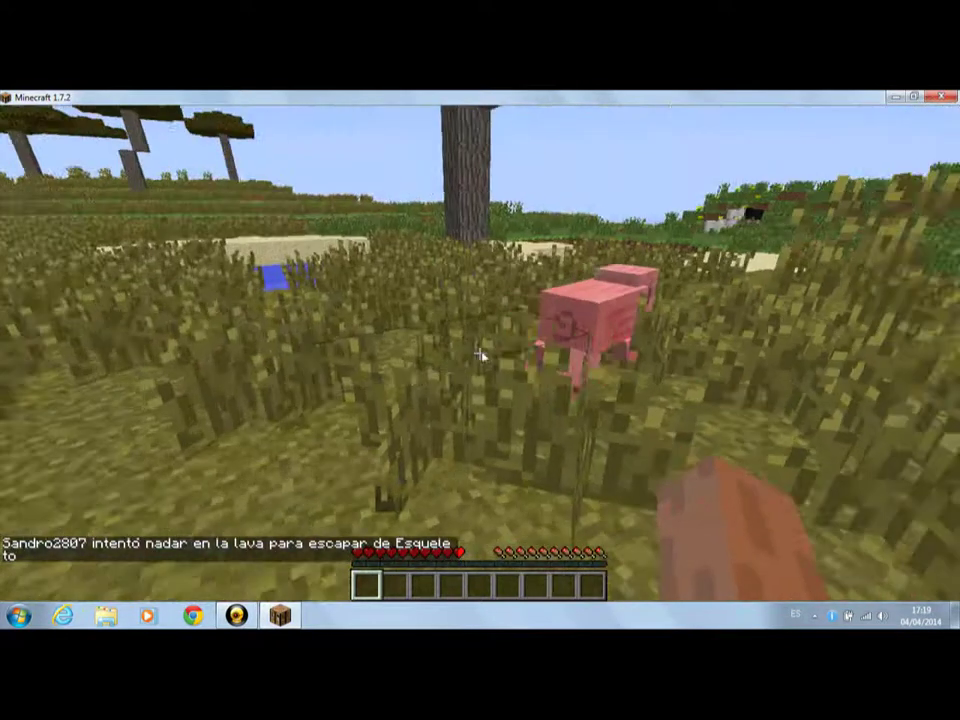
key("Escape")
left_click(429, 358)
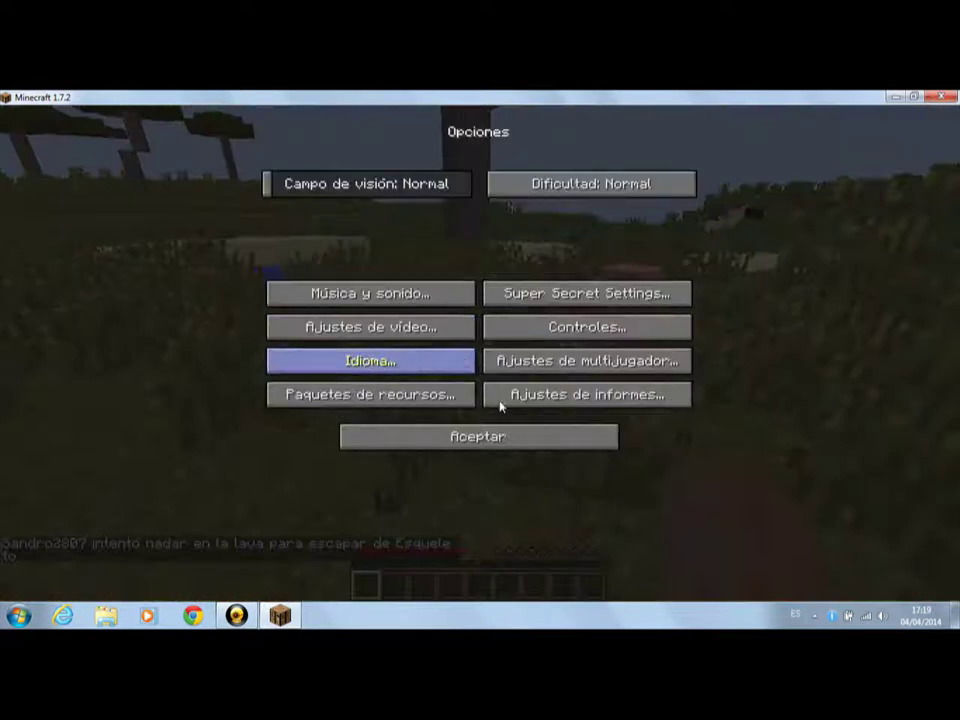
key("Escape")
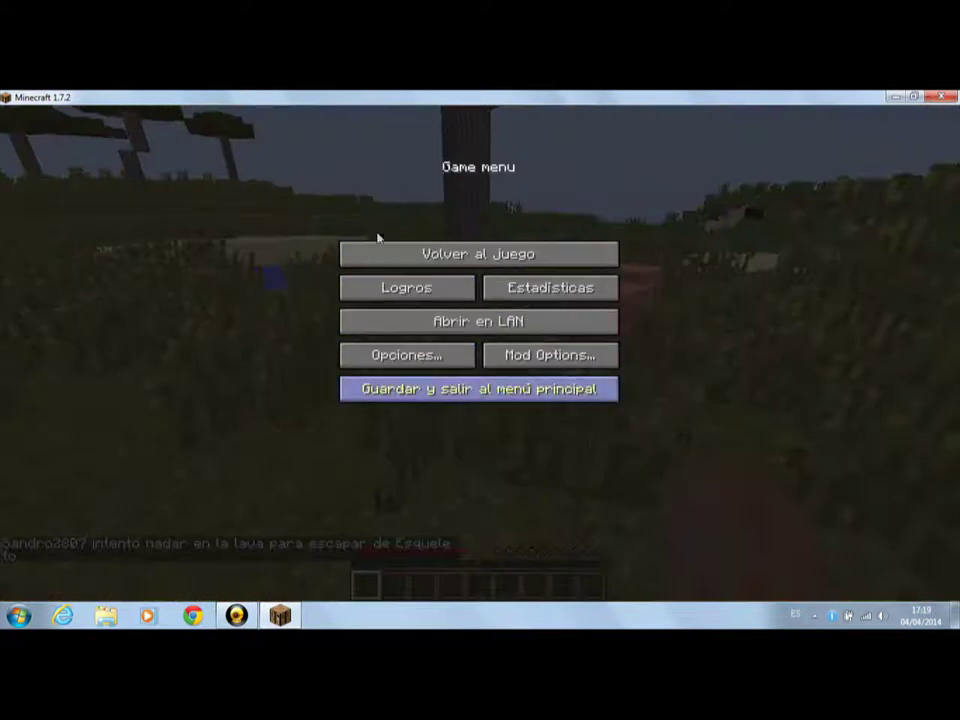
left_click(562, 363)
left_click(403, 437)
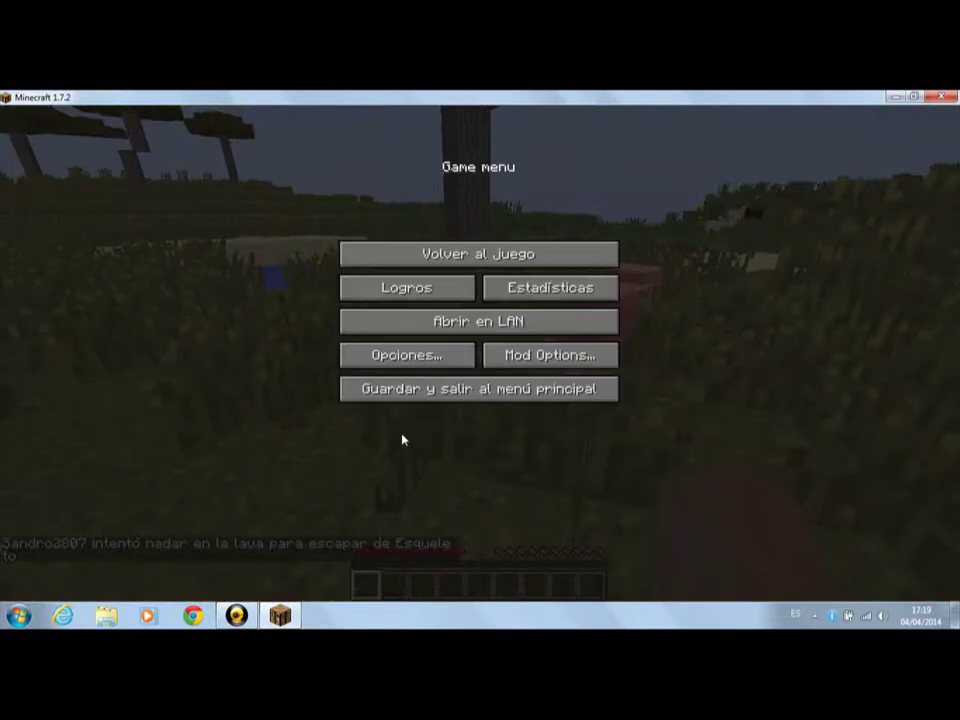
Set the video render distance to 32 Extreme, and return to the game to walk toward the tree
left_click(419, 362)
left_click(395, 330)
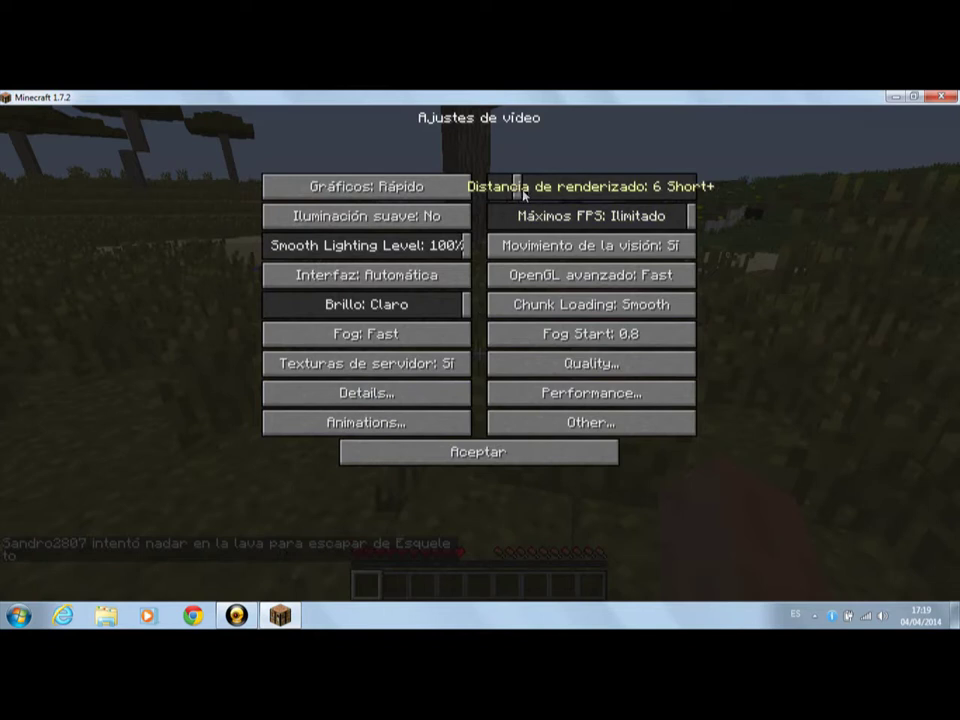
left_click_drag(523, 186, 692, 186)
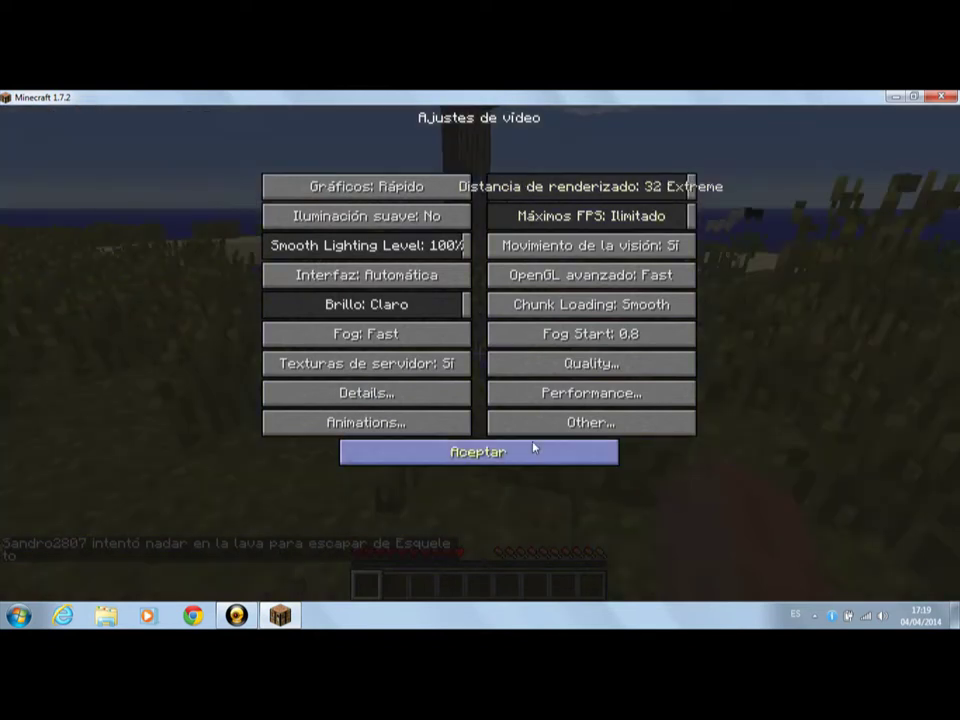
left_click(470, 451)
left_click(467, 436)
left_click(478, 252)
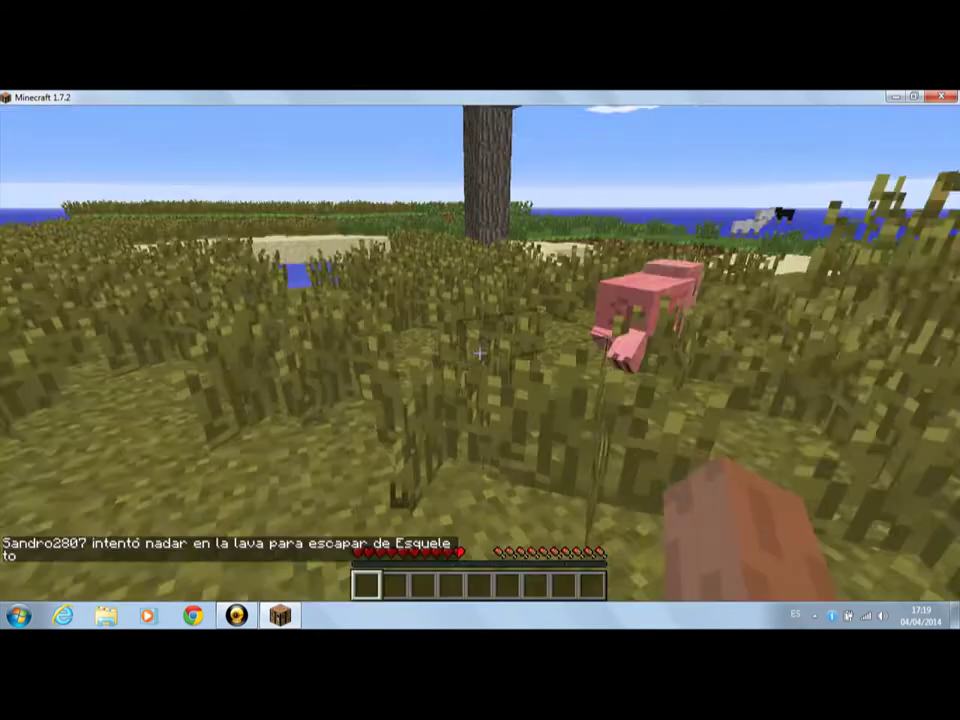
key("w")
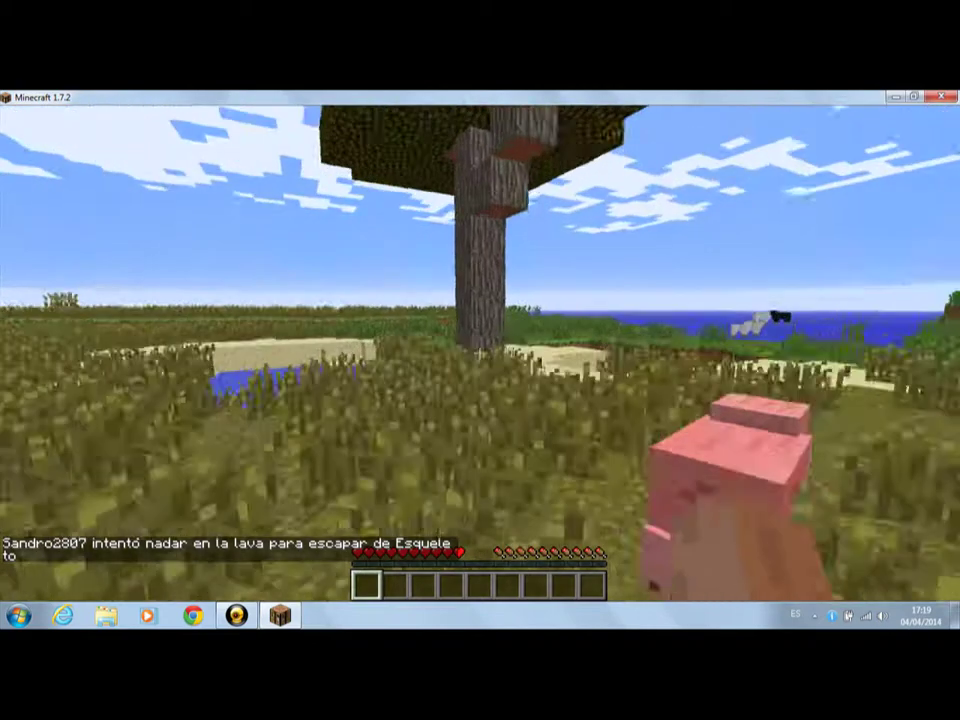
Walk up to the acacia tree beside the sand and punch its trunk, and turn back toward the pig in the grass
key("w")
key("w")
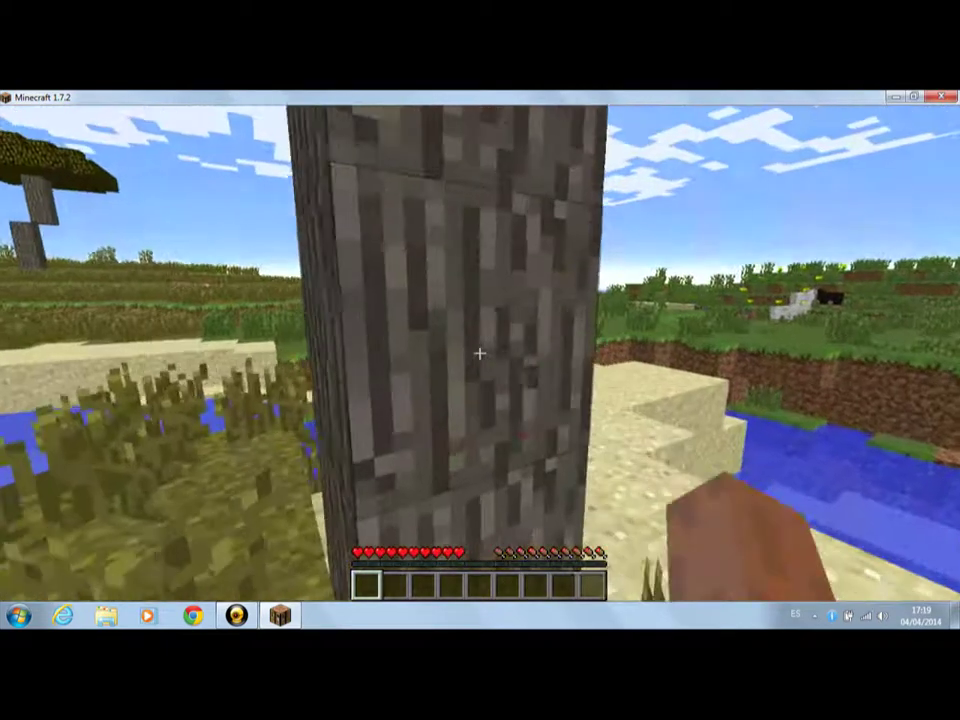
left_click_drag(479, 353, 479, 353)
mouse_move(479, 353)
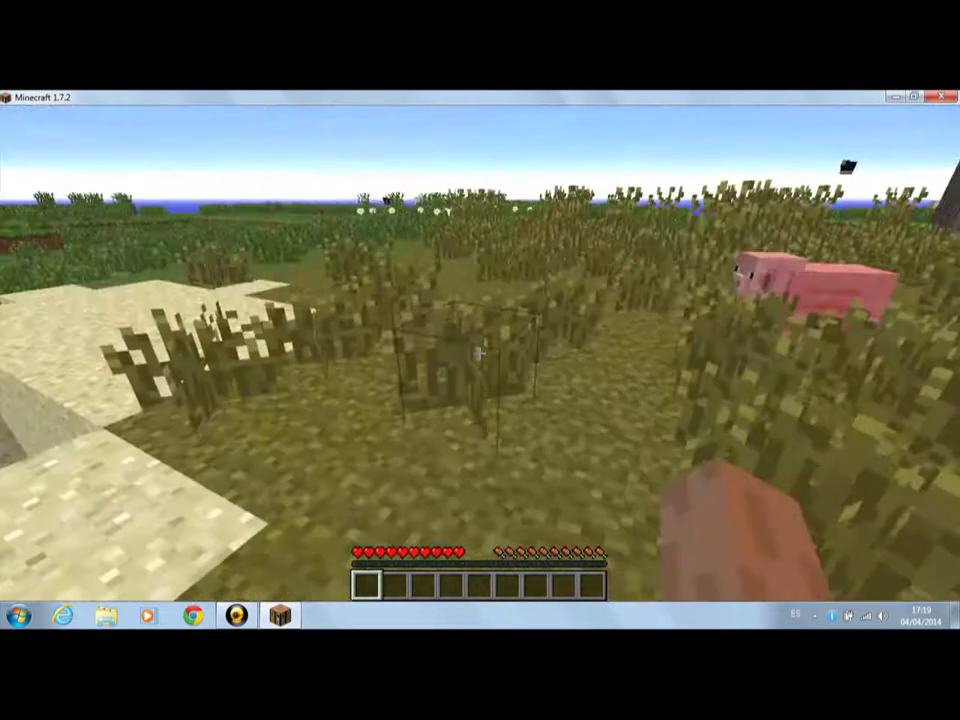
Open the world to LAN in Survival mode with cheats allowed
key("o")
left_click(452, 430)
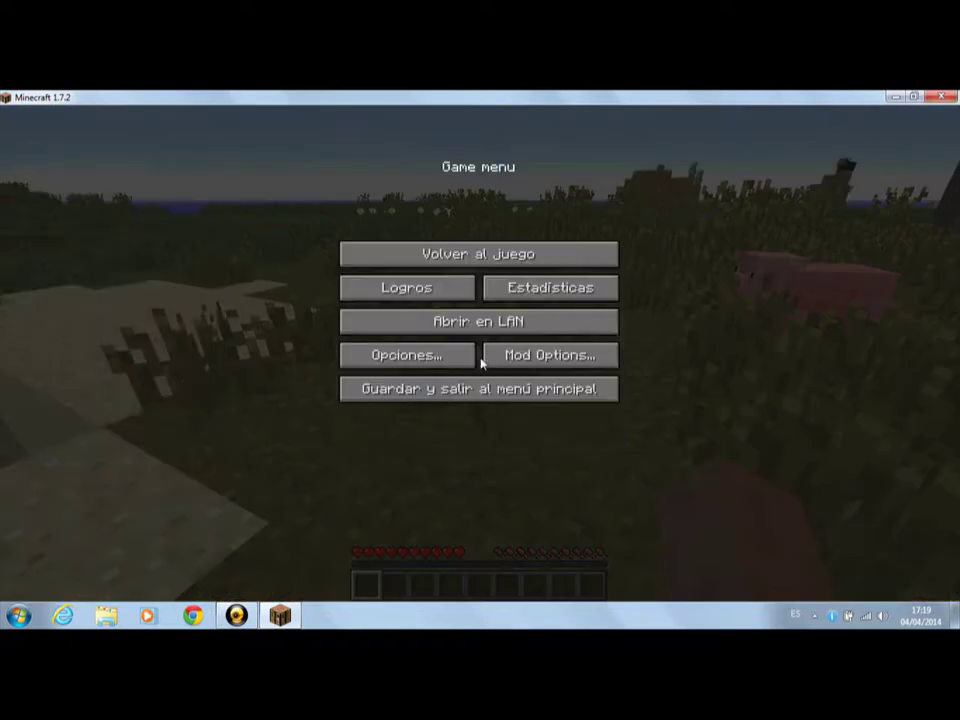
left_click(486, 320)
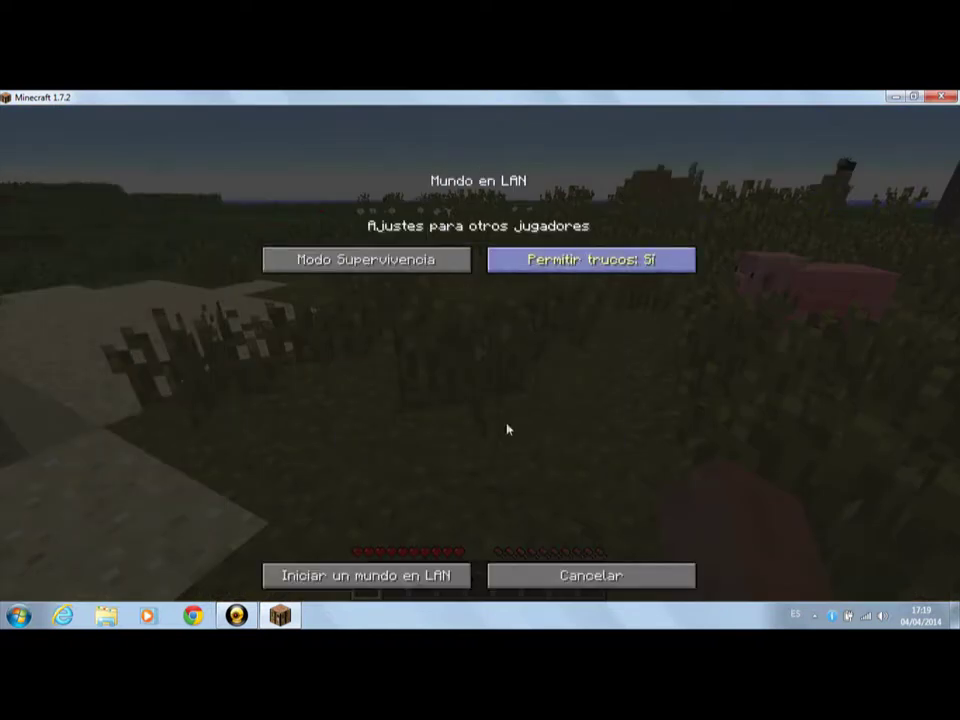
left_click(404, 576)
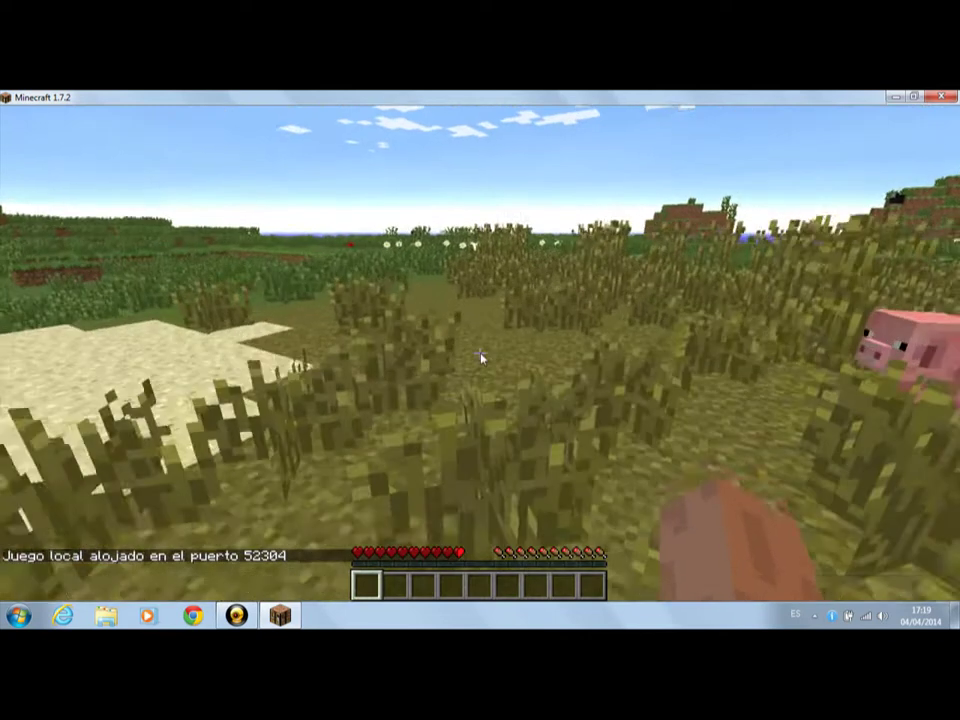
type("/gamemo")
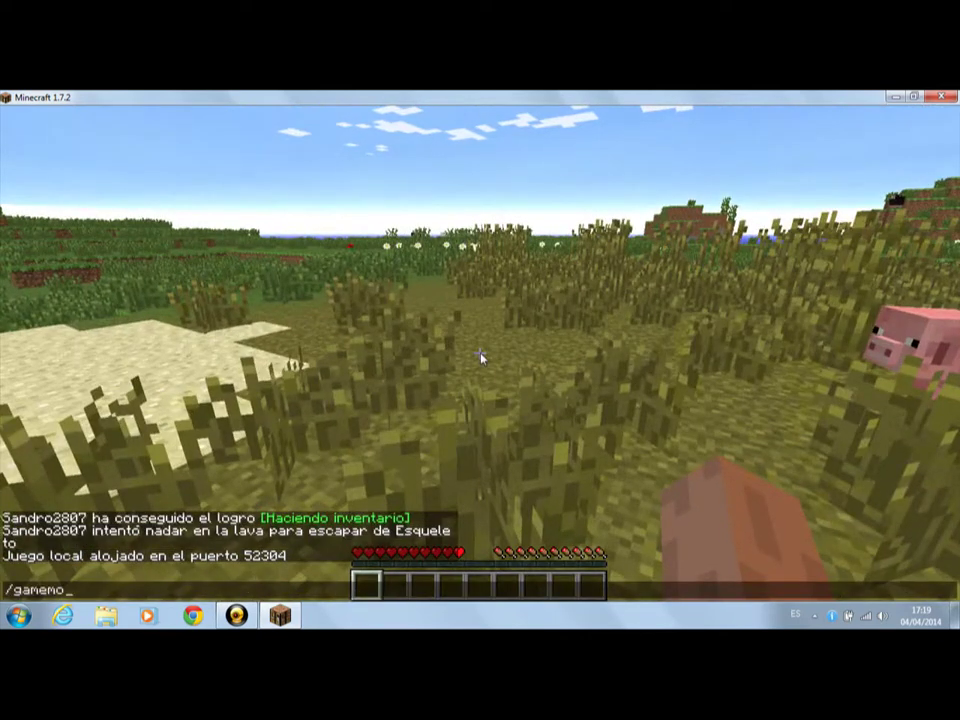
type("de")
key("Escape")
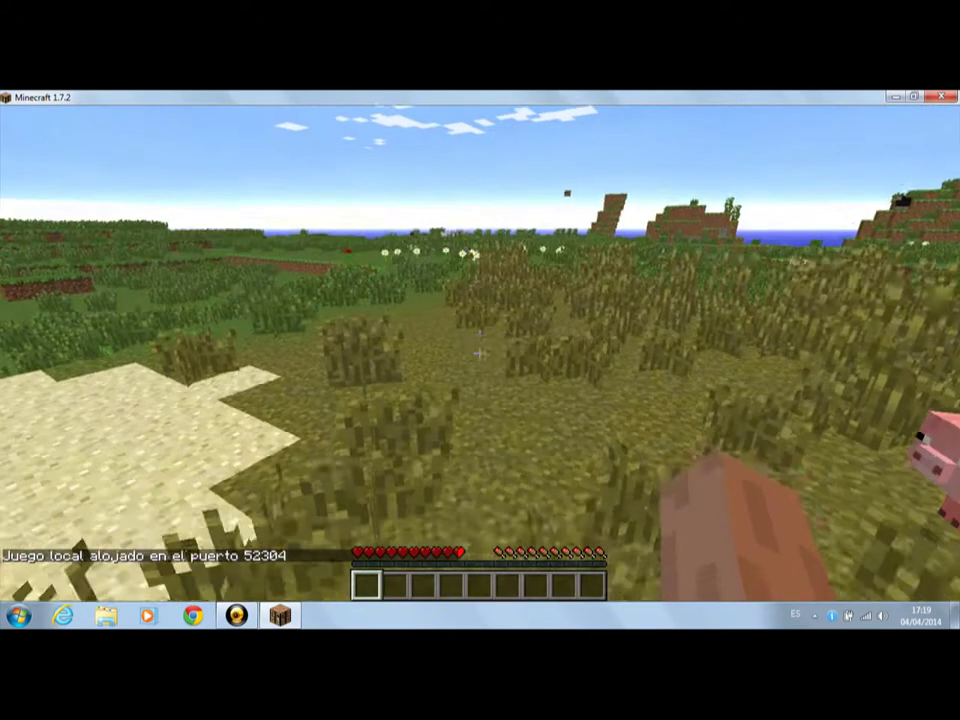
Walk from the dry savanna grass across the green meadow to the white daisies
key("w")
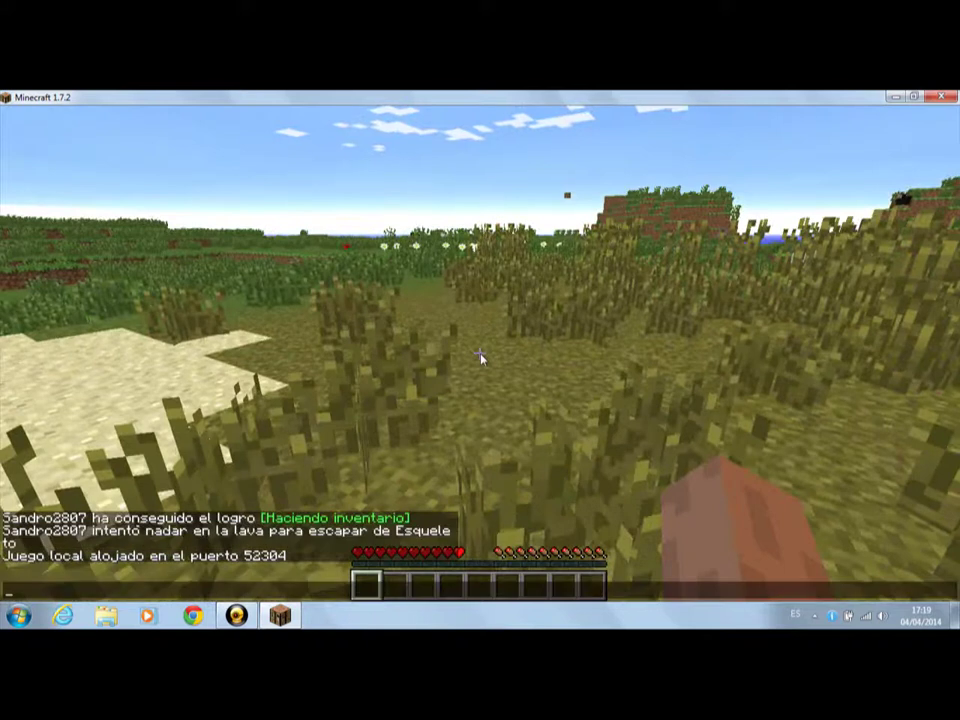
key("w")
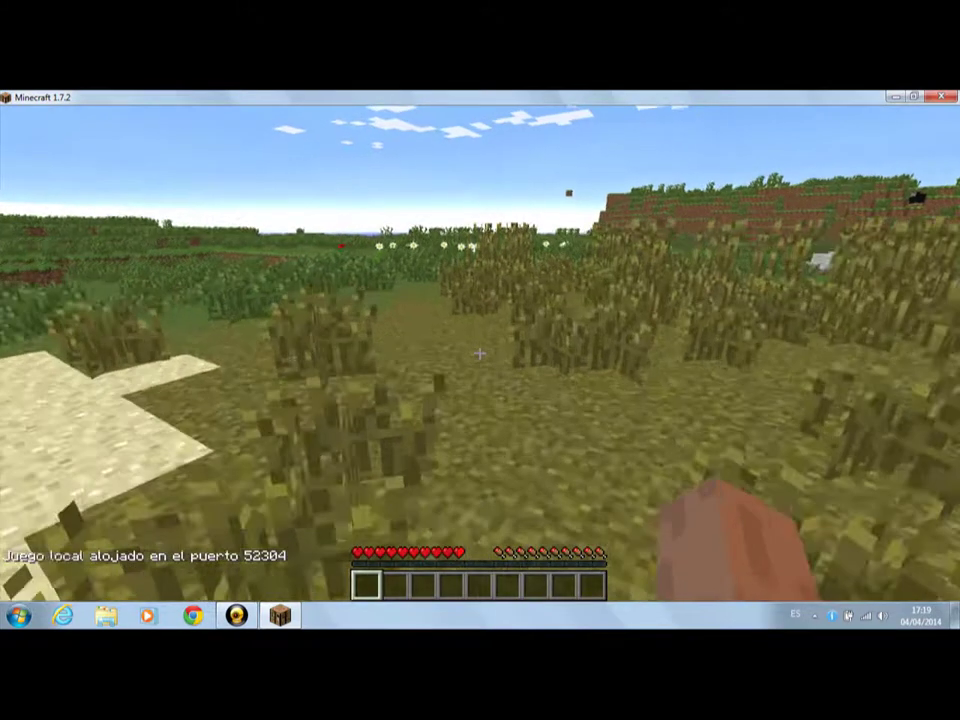
key("w")
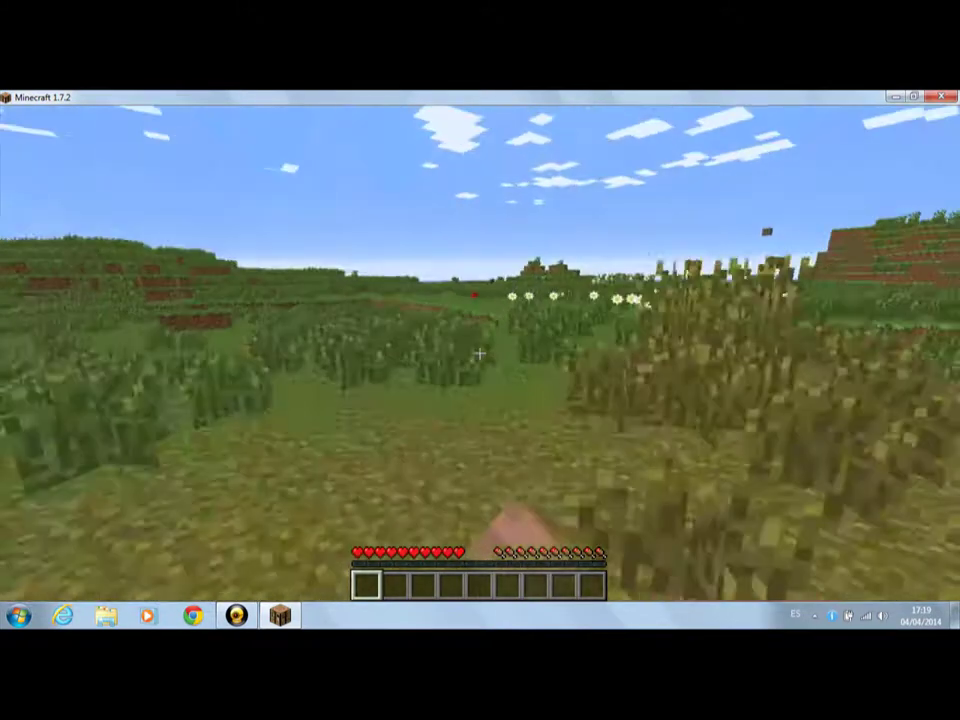
key("w")
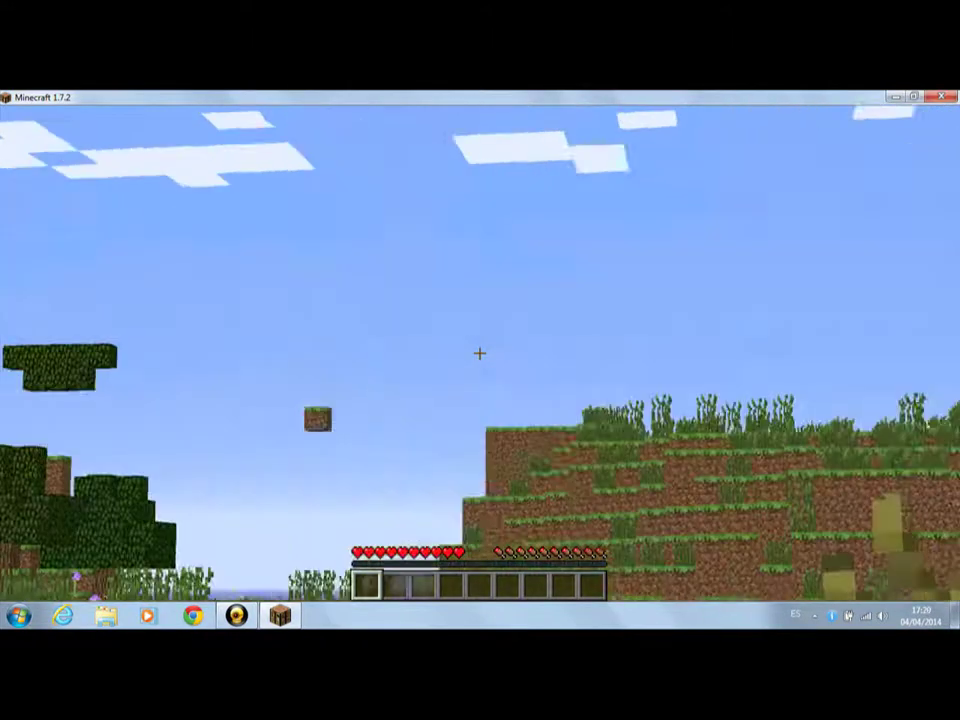
key("w")
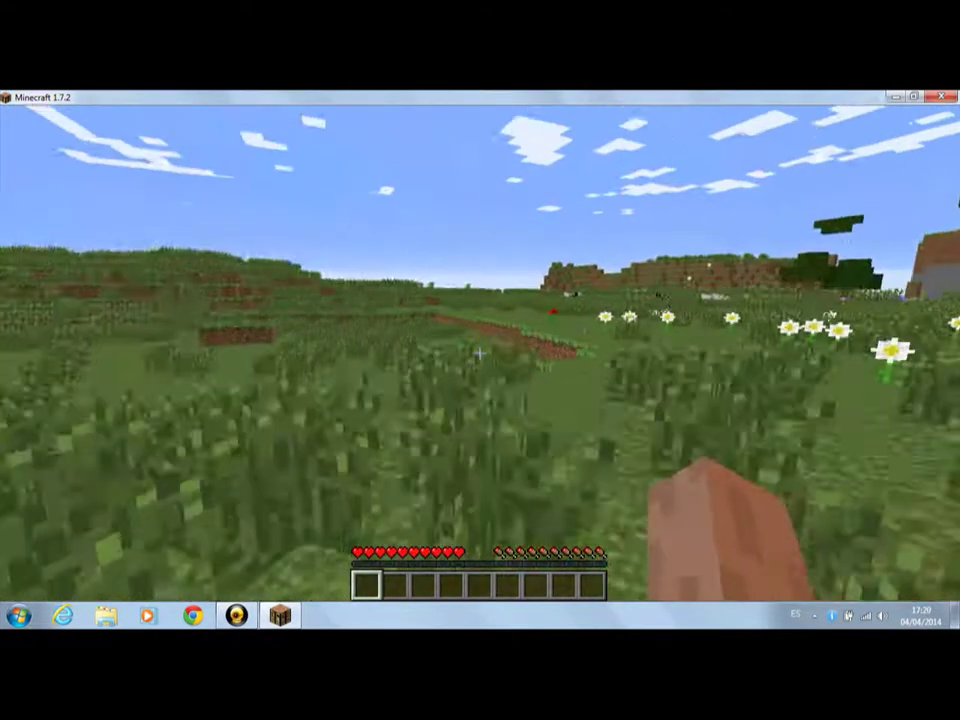
key("w")
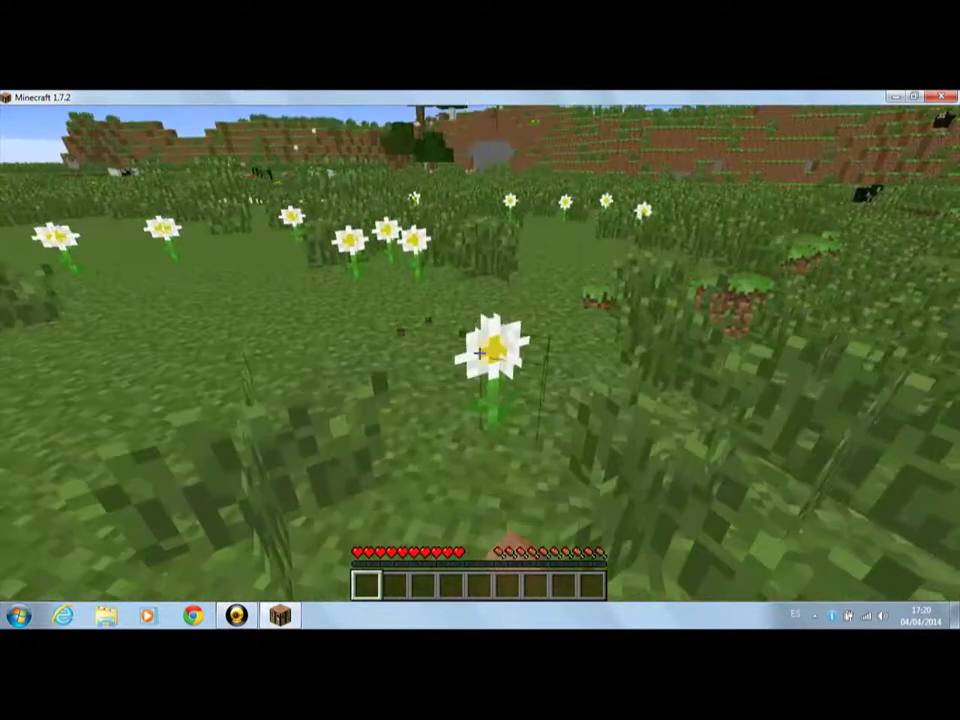
Break two daisies in the meadow, and open and close the inventory
left_click(480, 353)
key("q")
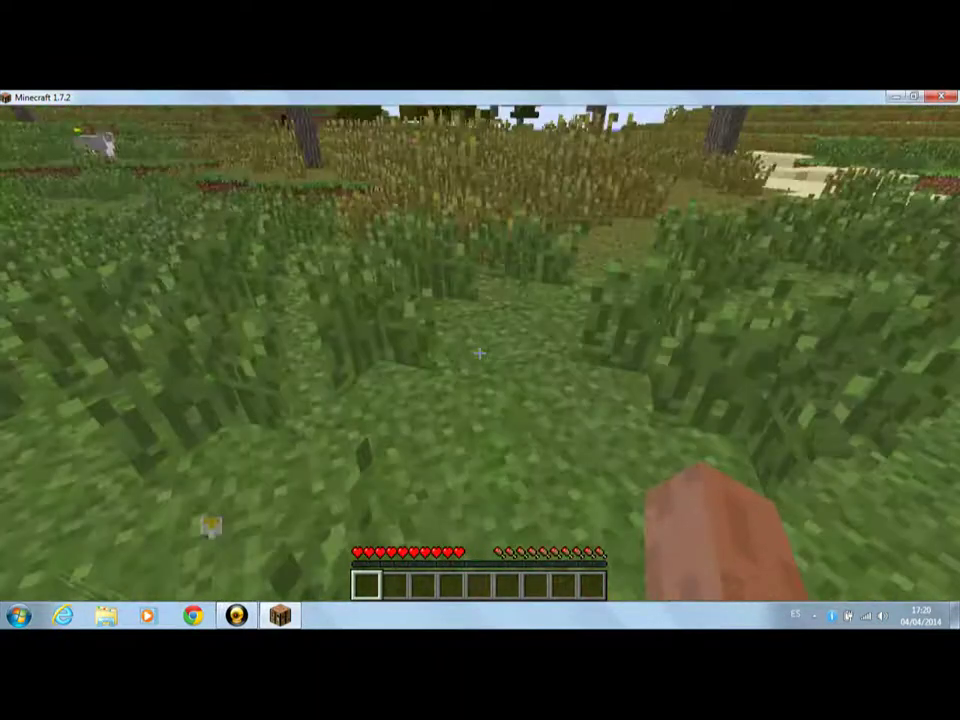
key("e")
key("e")
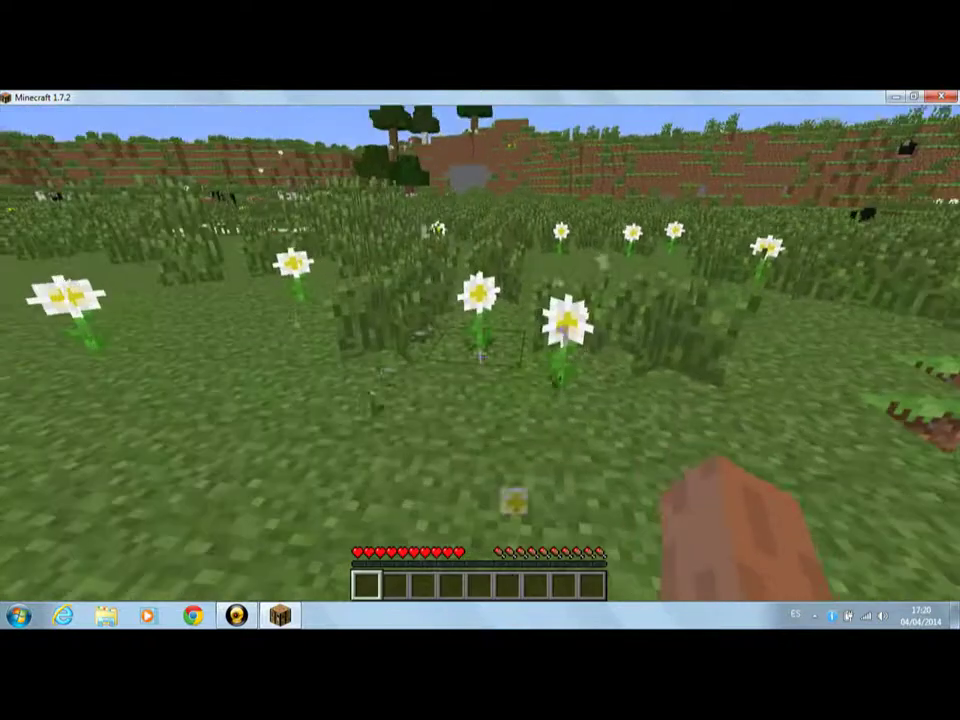
left_click(480, 353)
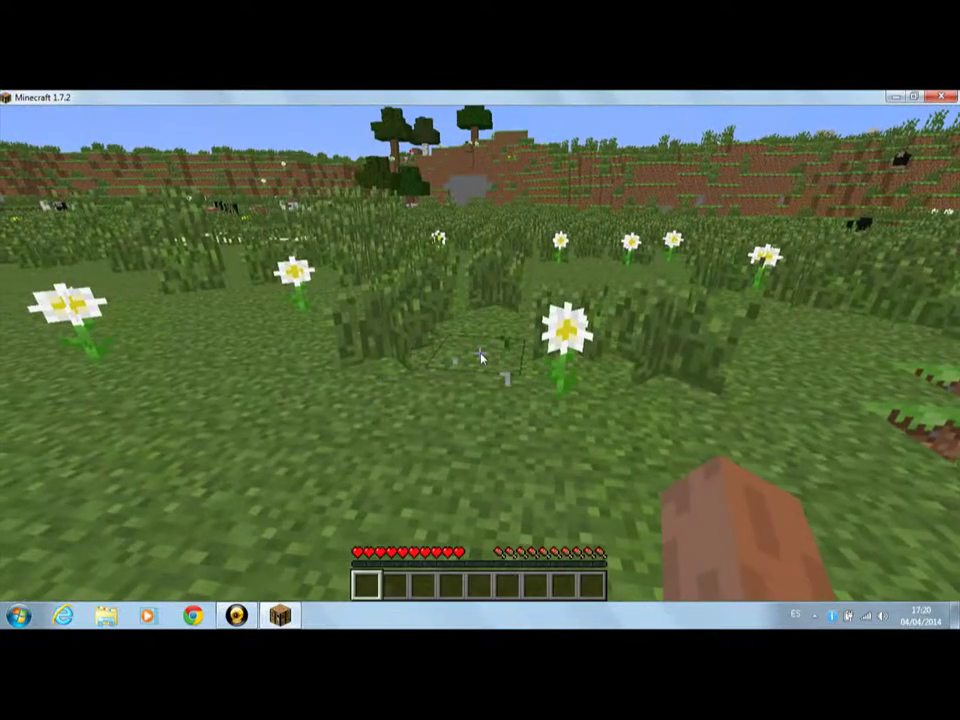
key("t")
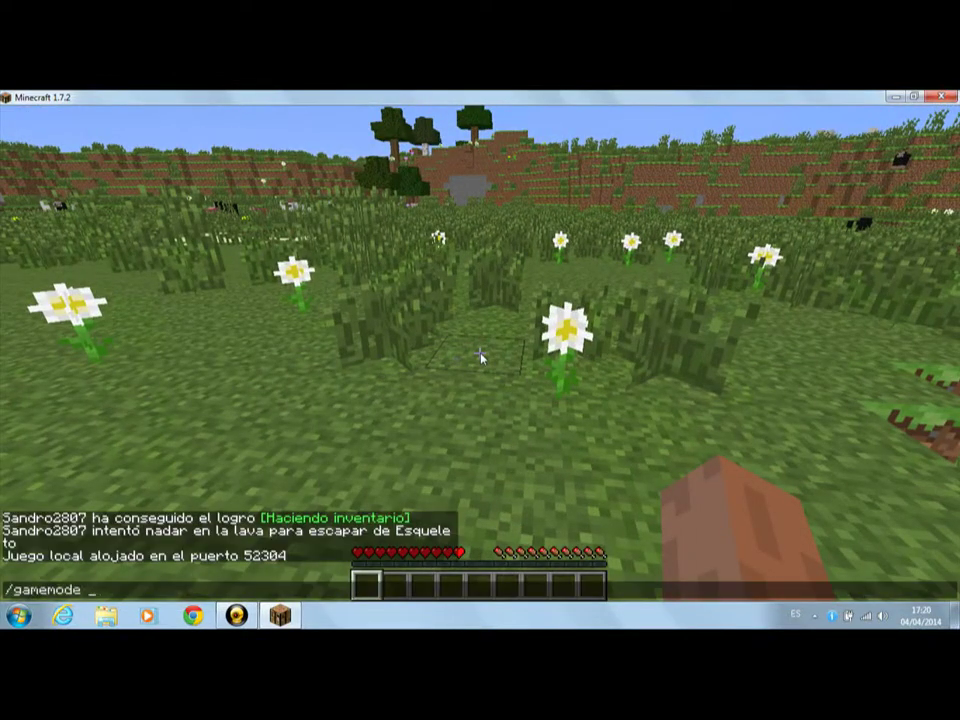
key("w")
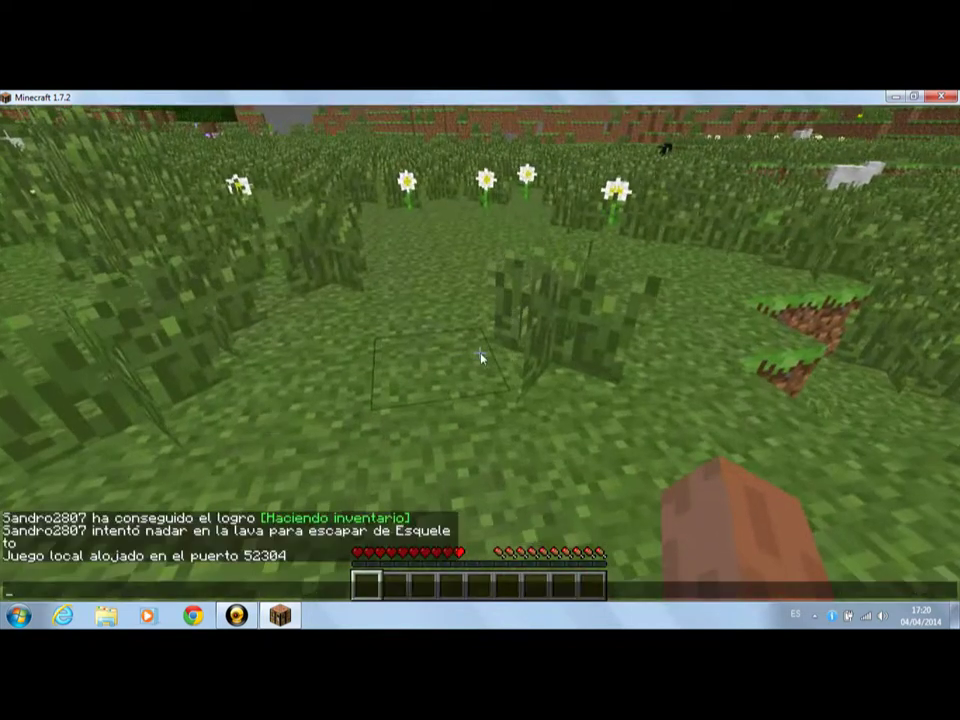
key("Escape")
Walk past the daisies to the small sand-edged pond and break the tall grass beside it
key("w")
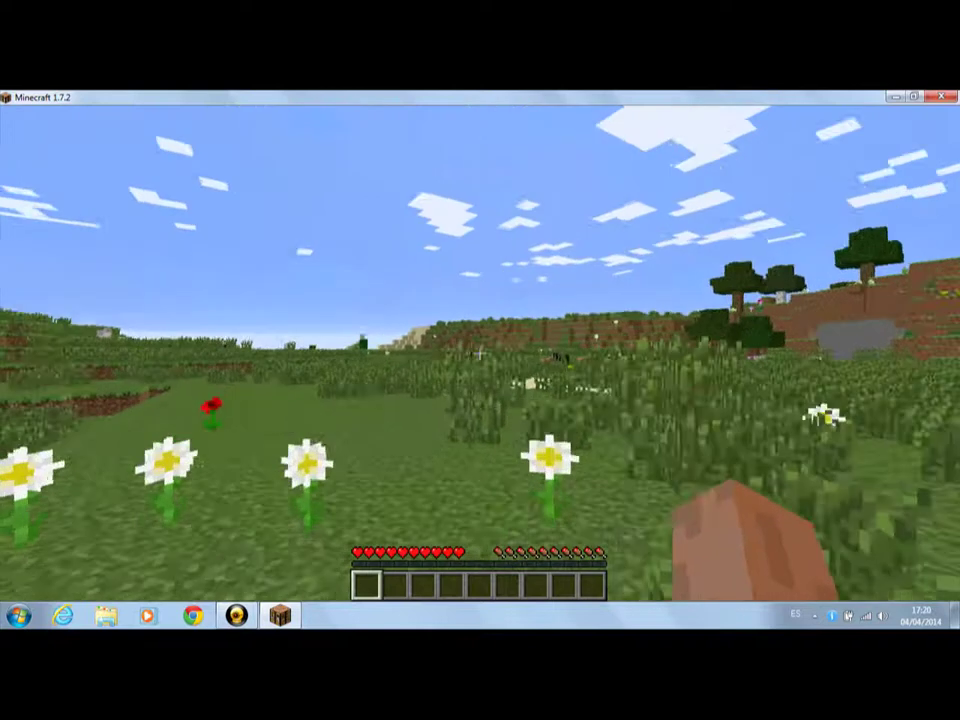
key("w")
key("w")
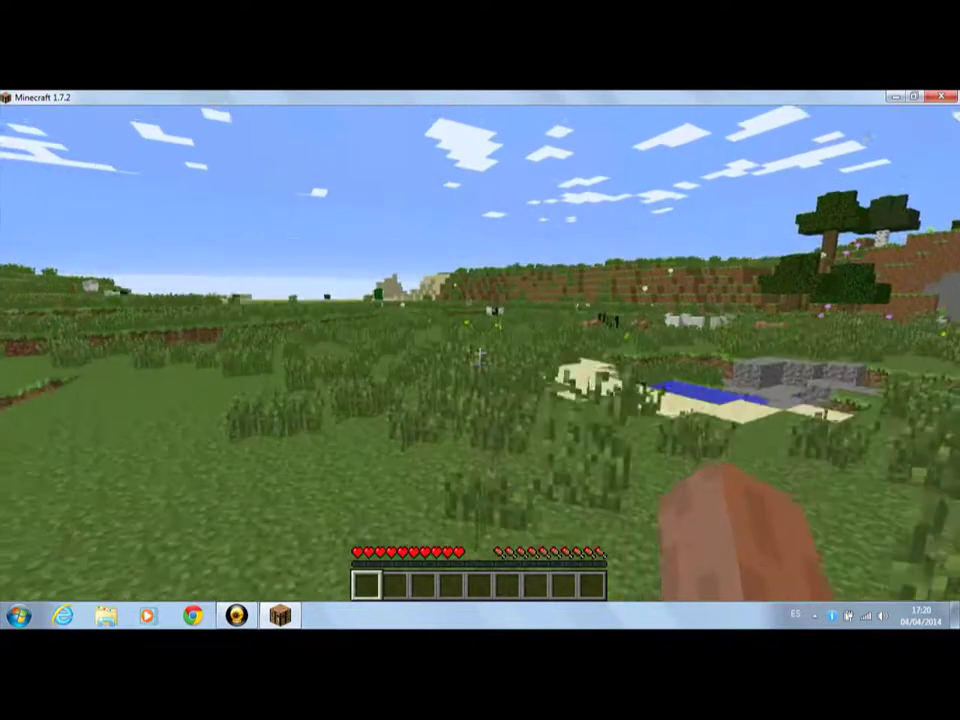
key("w")
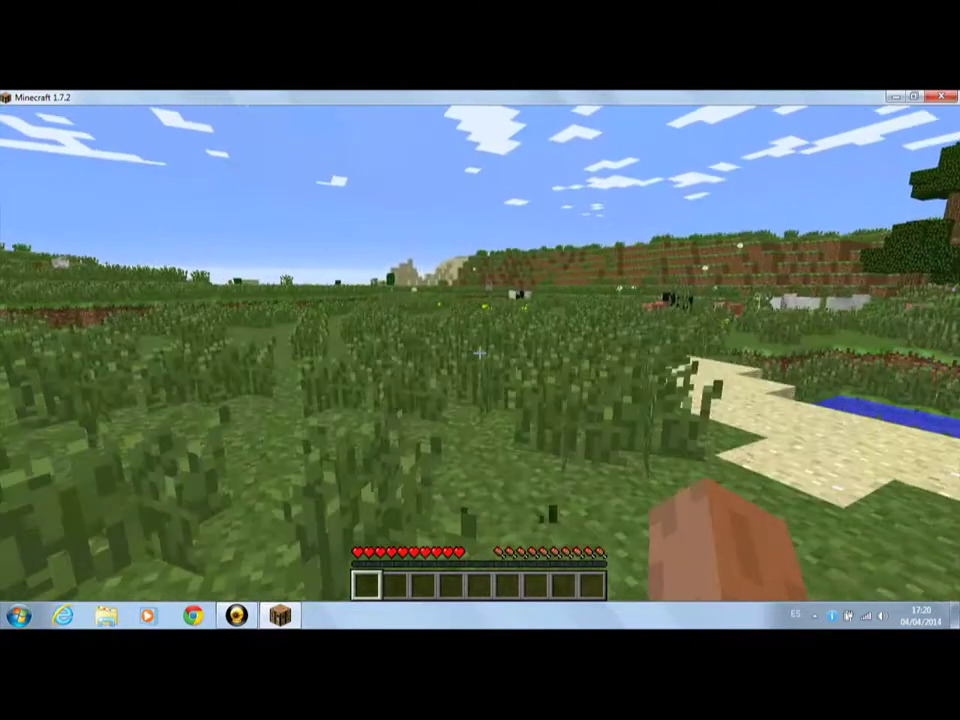
left_click(480, 352)
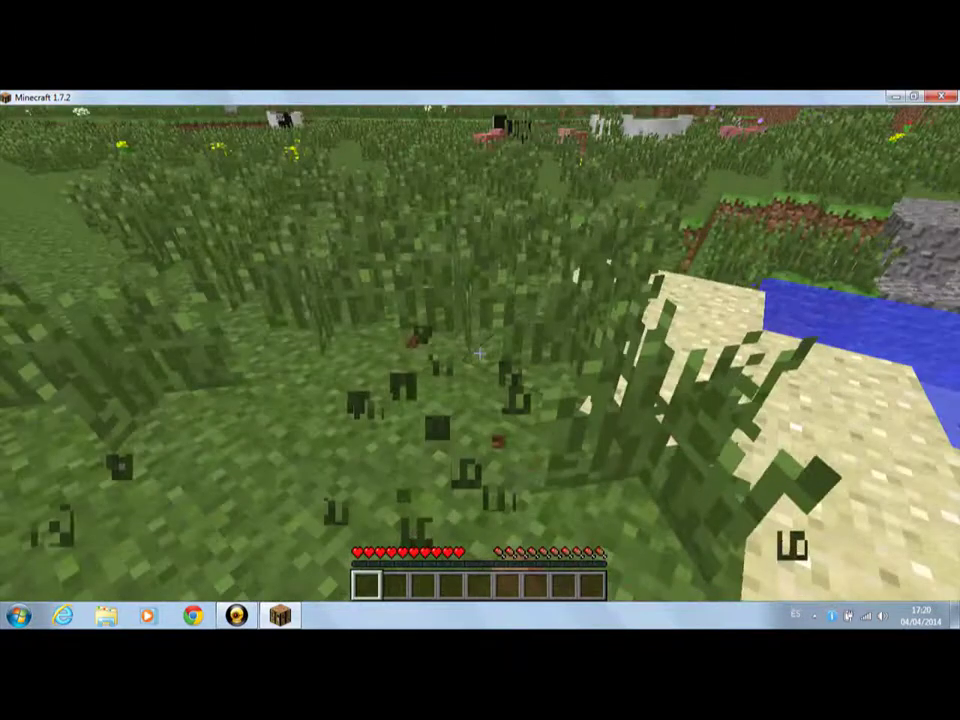
left_click_drag(480, 352, 480, 352)
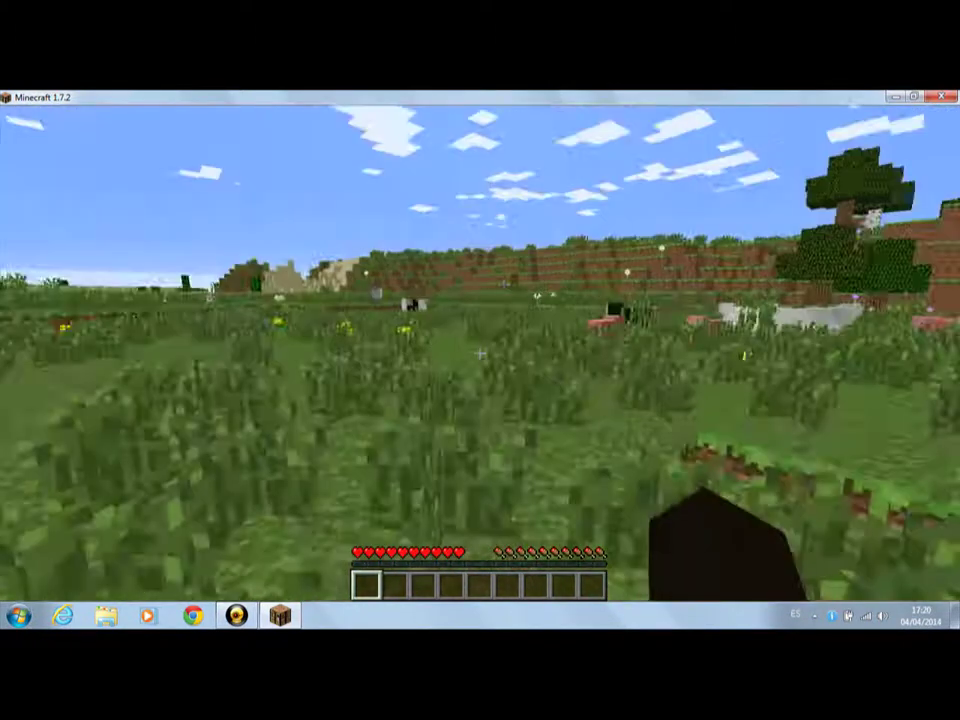
Walk to the pigs while breaking tall grass, and cycle through the camera perspectives back to first person
key("w")
key("w")
left_click(480, 352)
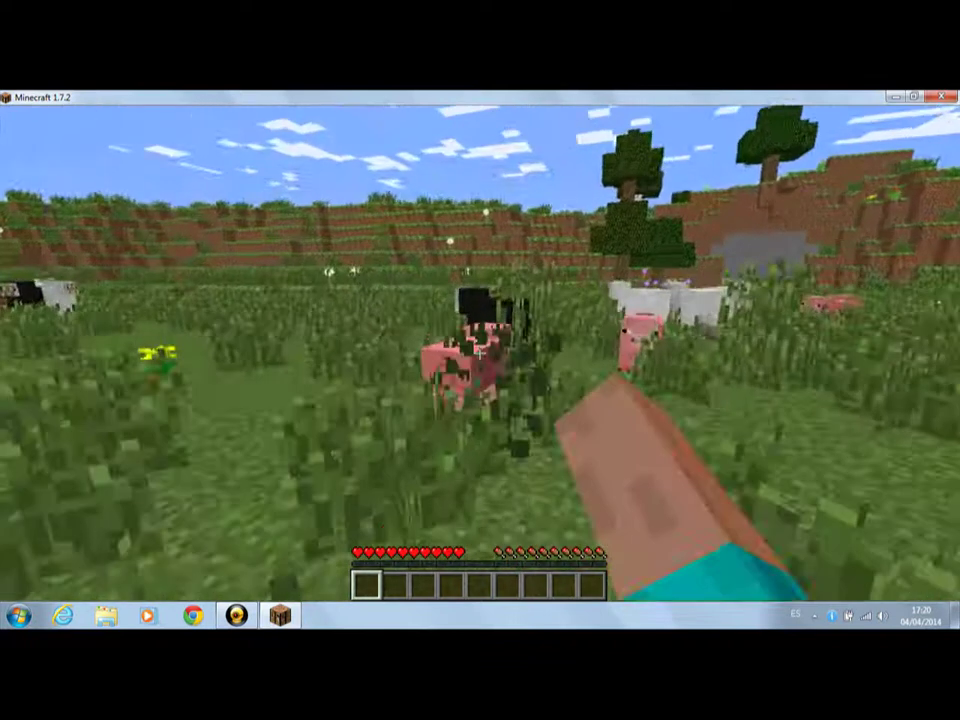
left_click(480, 352)
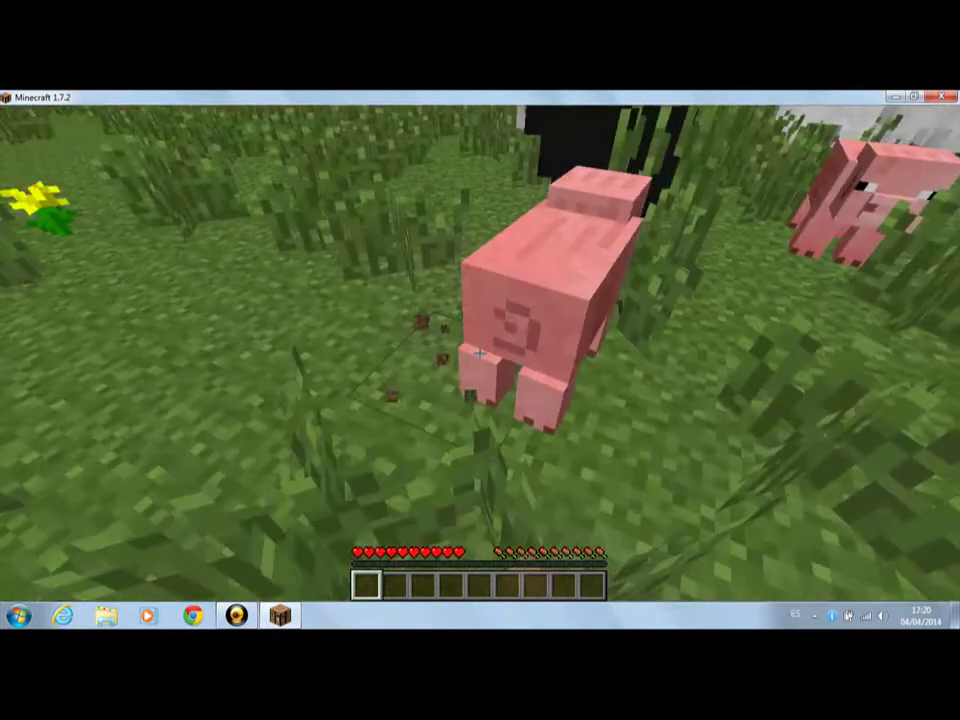
key("F5")
key("F5")
key("F5")
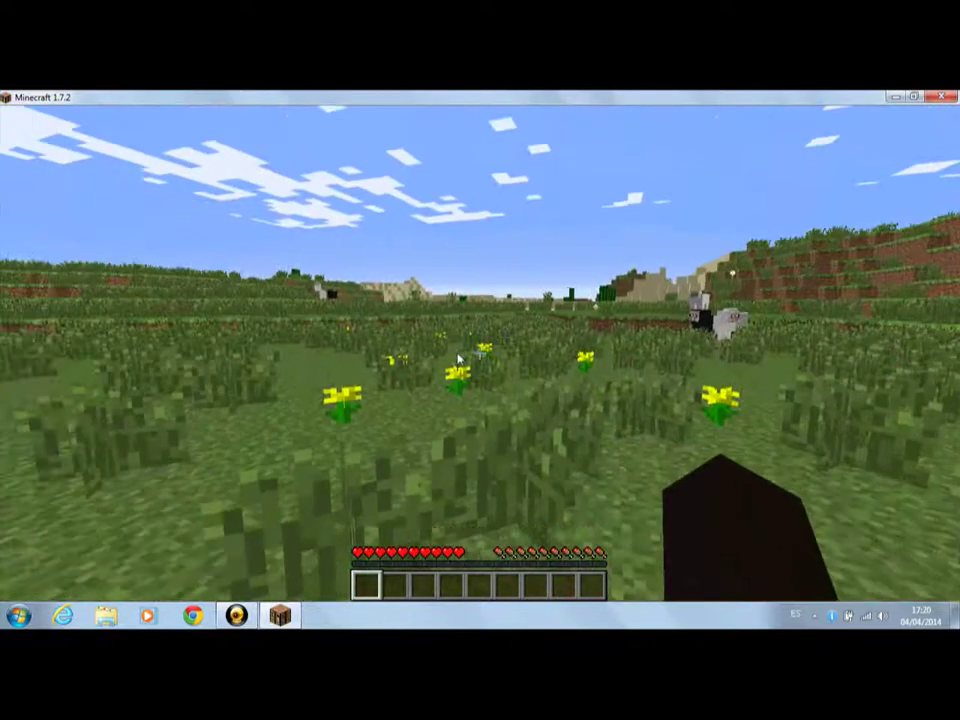
Change the graphics quality in the video settings and return to the game
key("Escape")
left_click(388, 363)
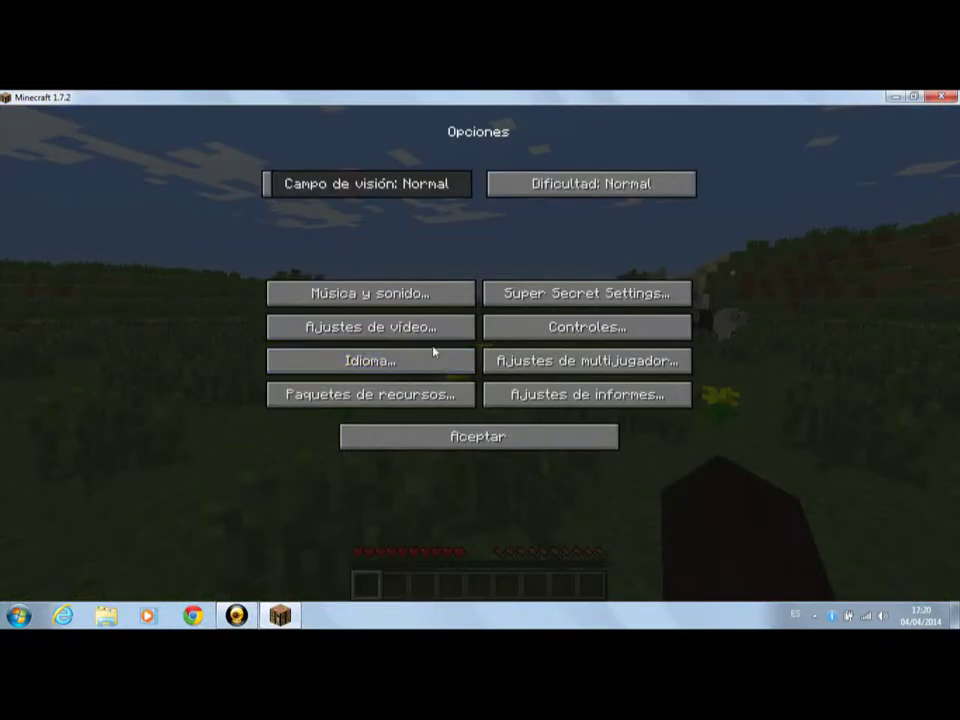
left_click(421, 322)
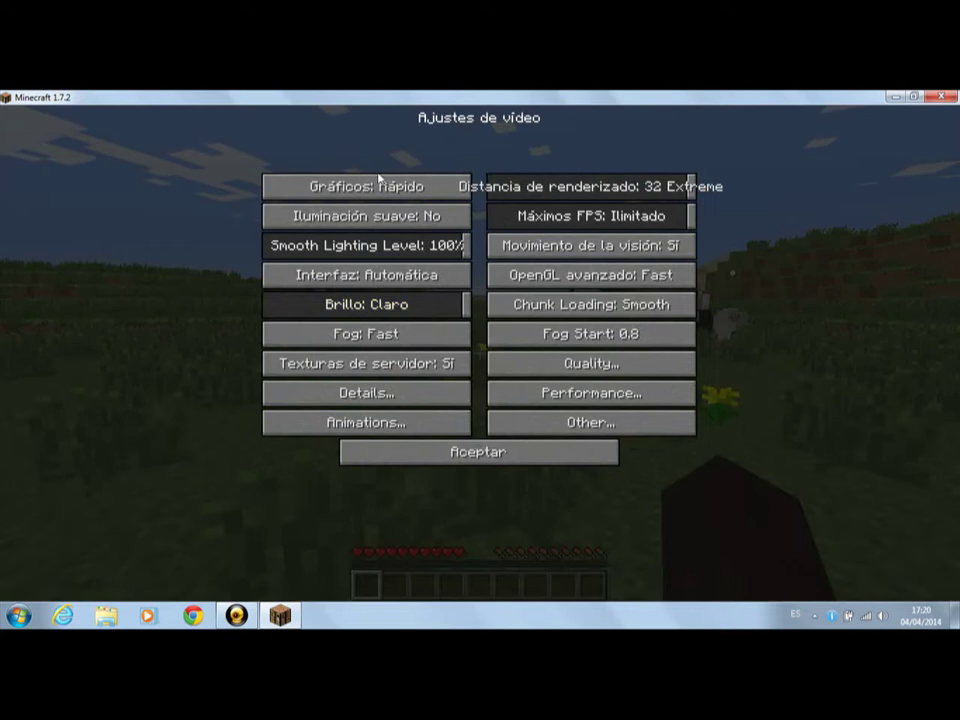
left_click(460, 453)
left_click(483, 440)
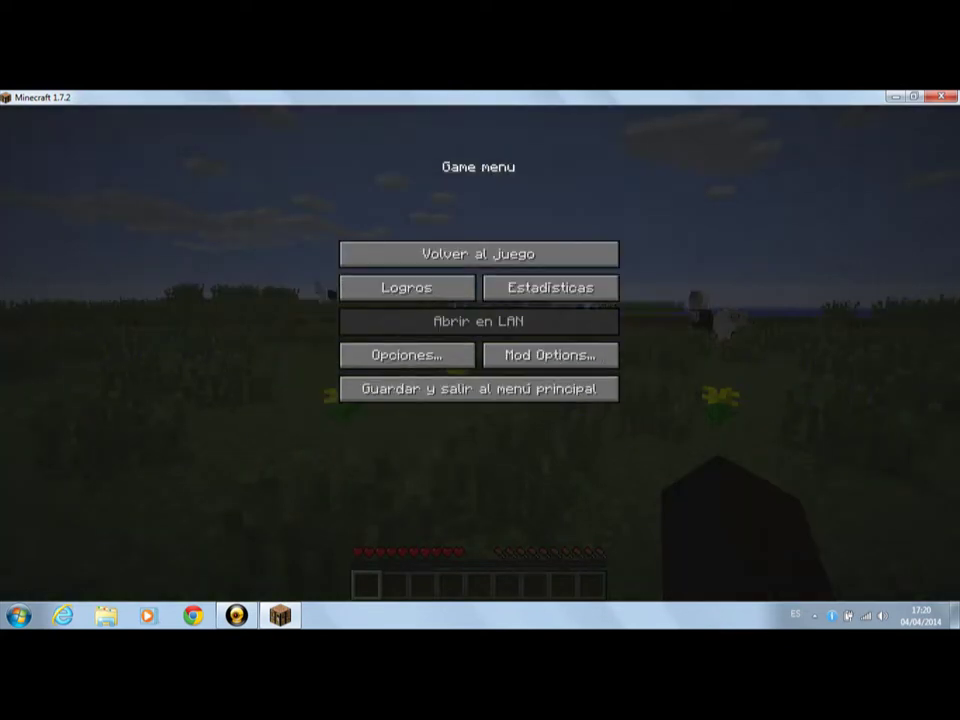
key("Escape")
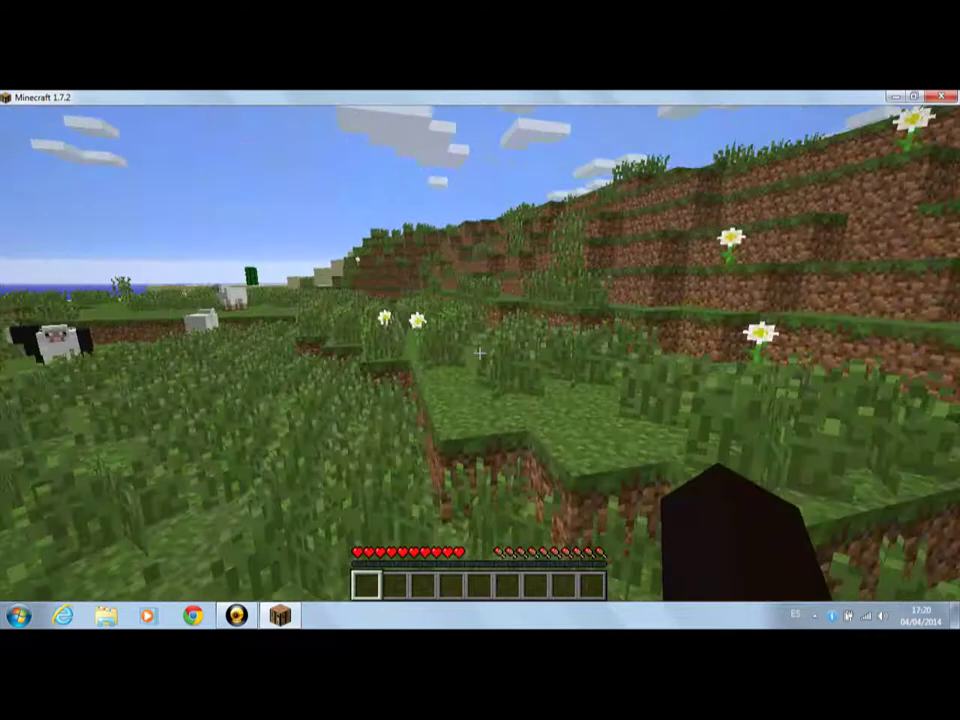
Open and close the game menu, and walk past the sheep, pigs and pond back to the daisies and the red poppy
key("Escape")
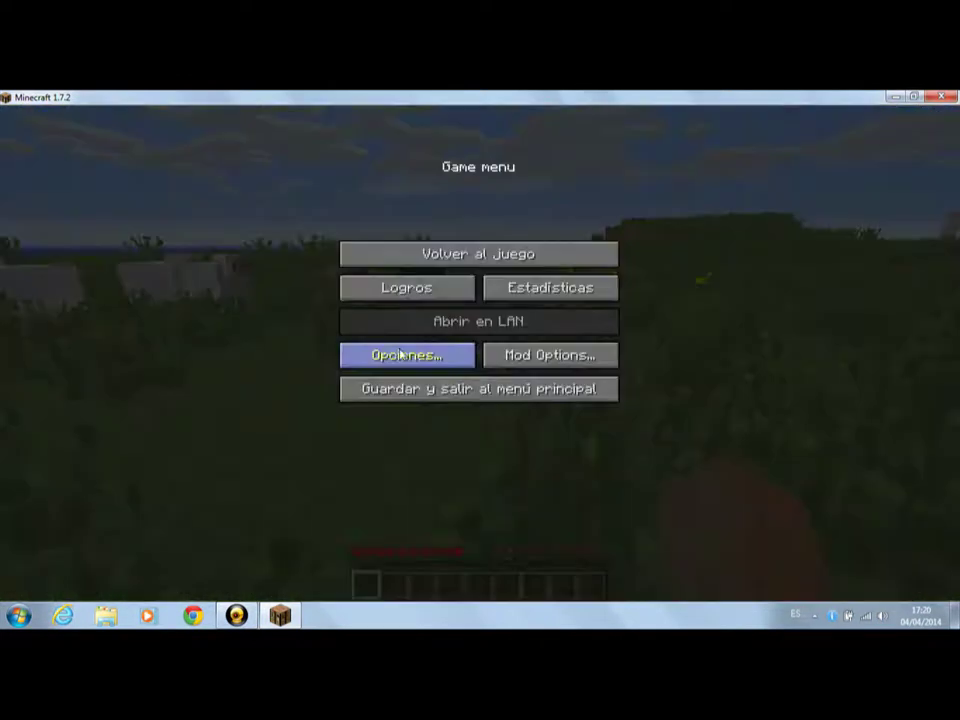
key("Escape")
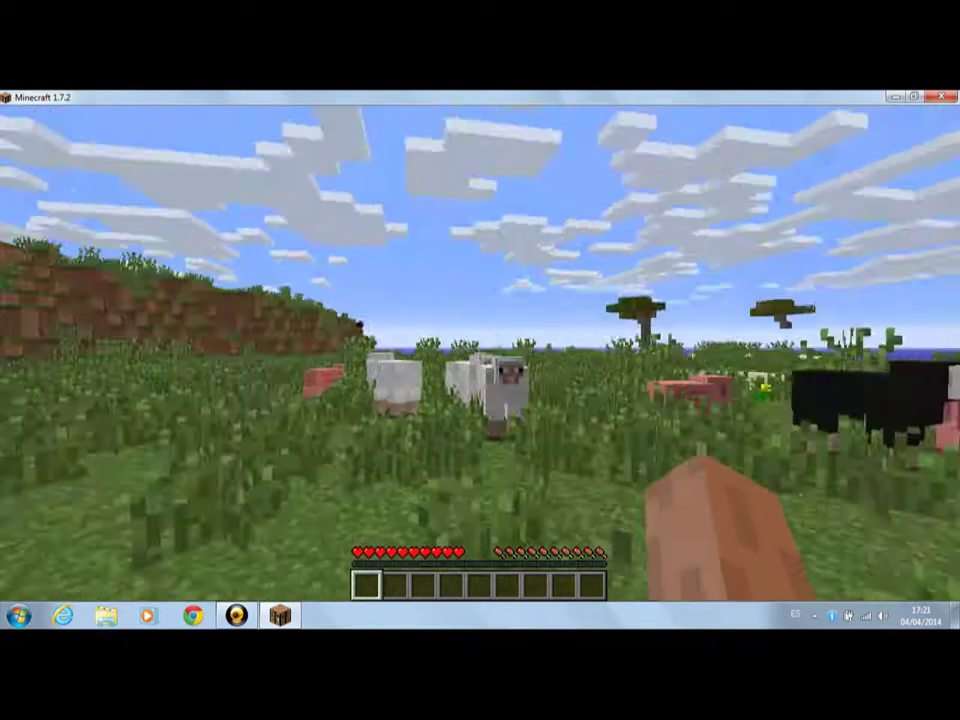
key("w")
key("w")
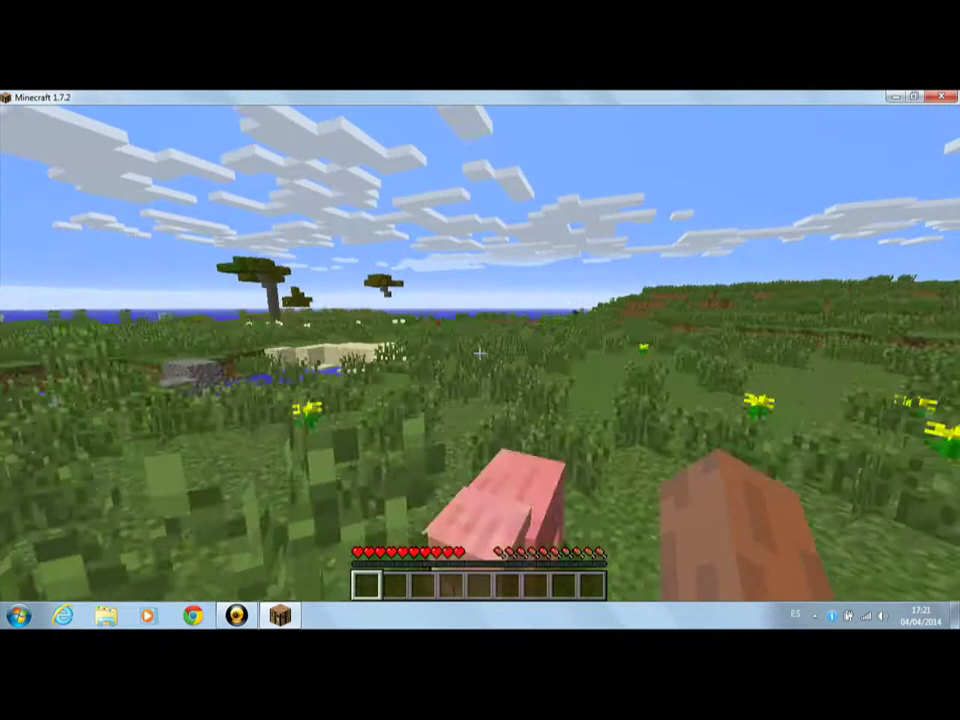
key("w")
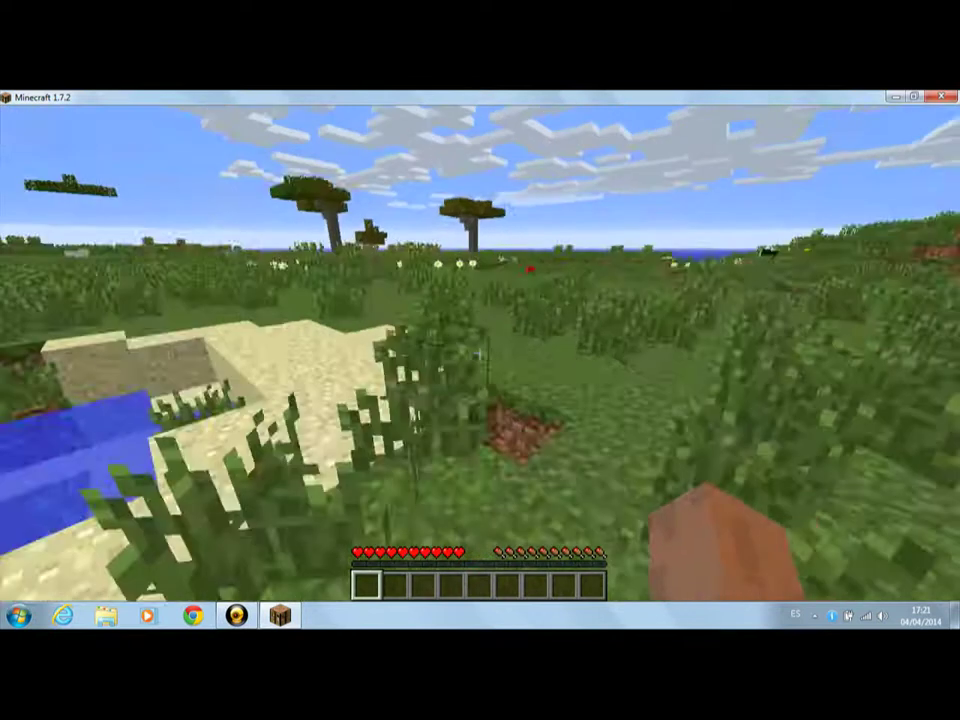
key("w")
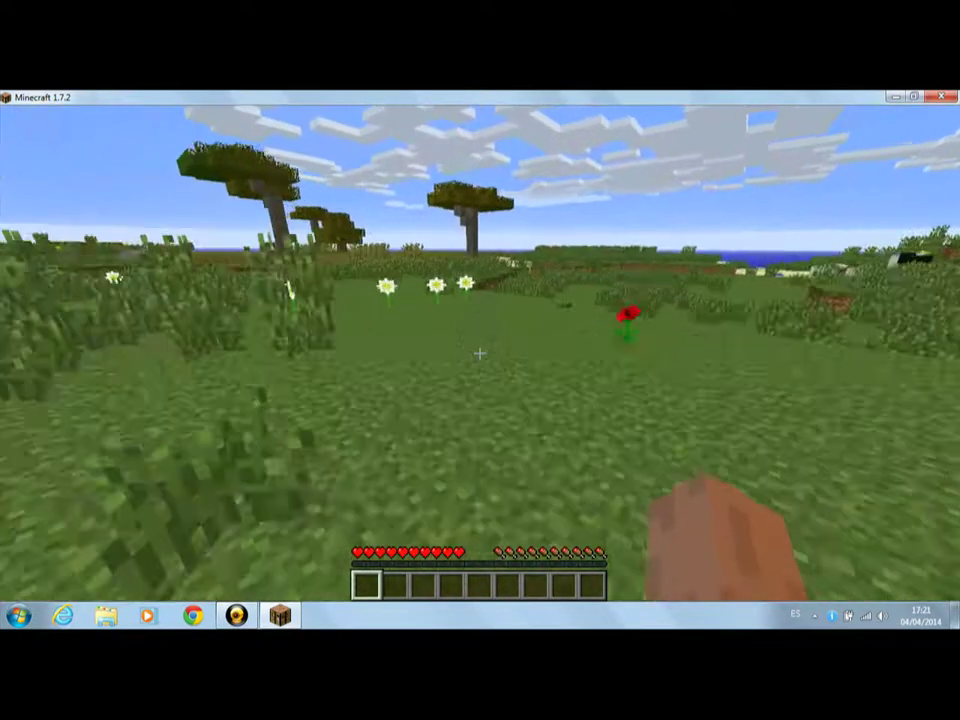
Save the world and quit to the title screen, and minimize the Minecraft window to show the desktop
key("Escape")
left_click(478, 388)
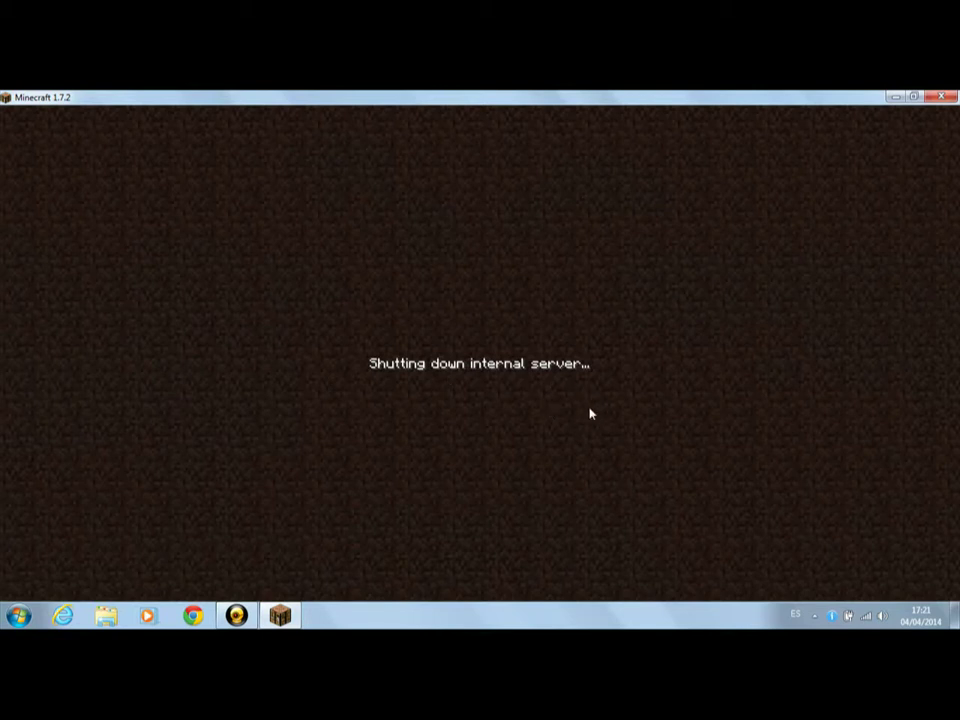
left_click(237, 615)
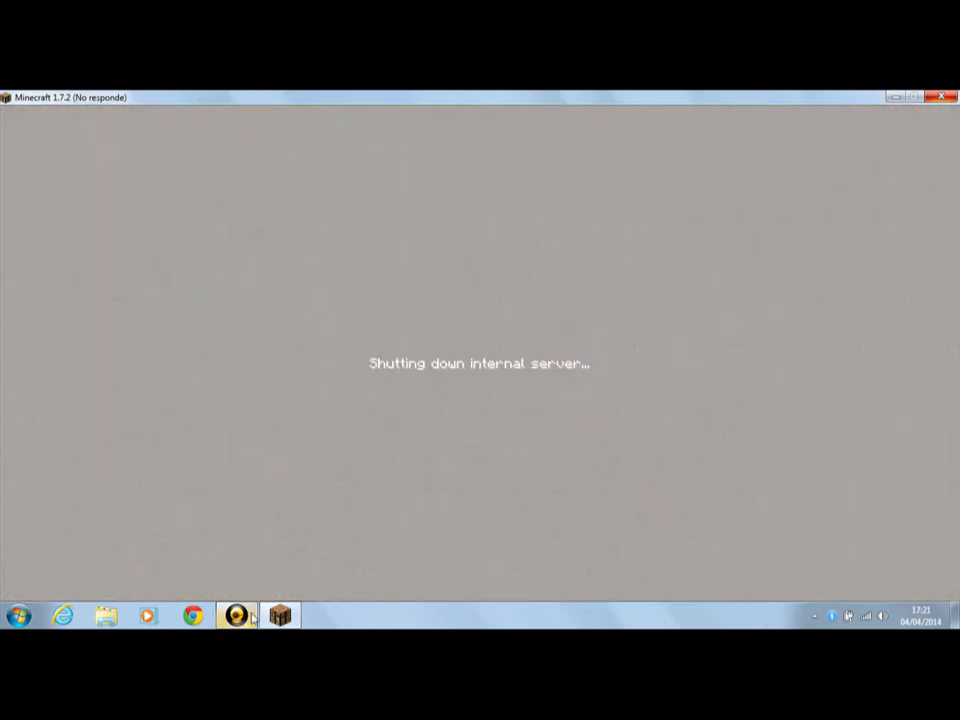
left_click(900, 96)
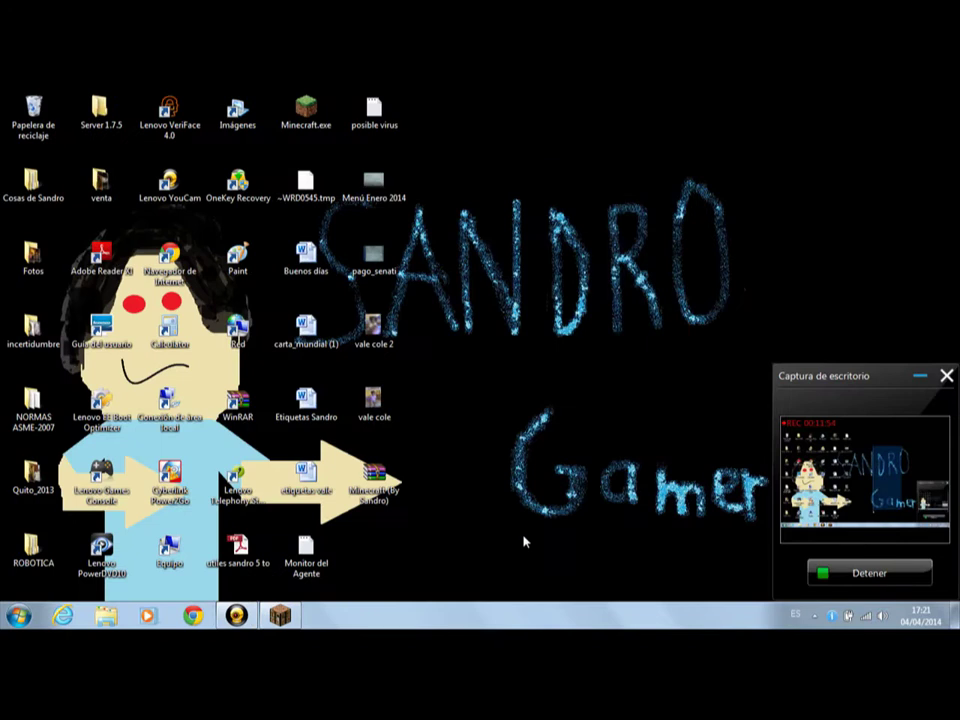
left_click(280, 614)
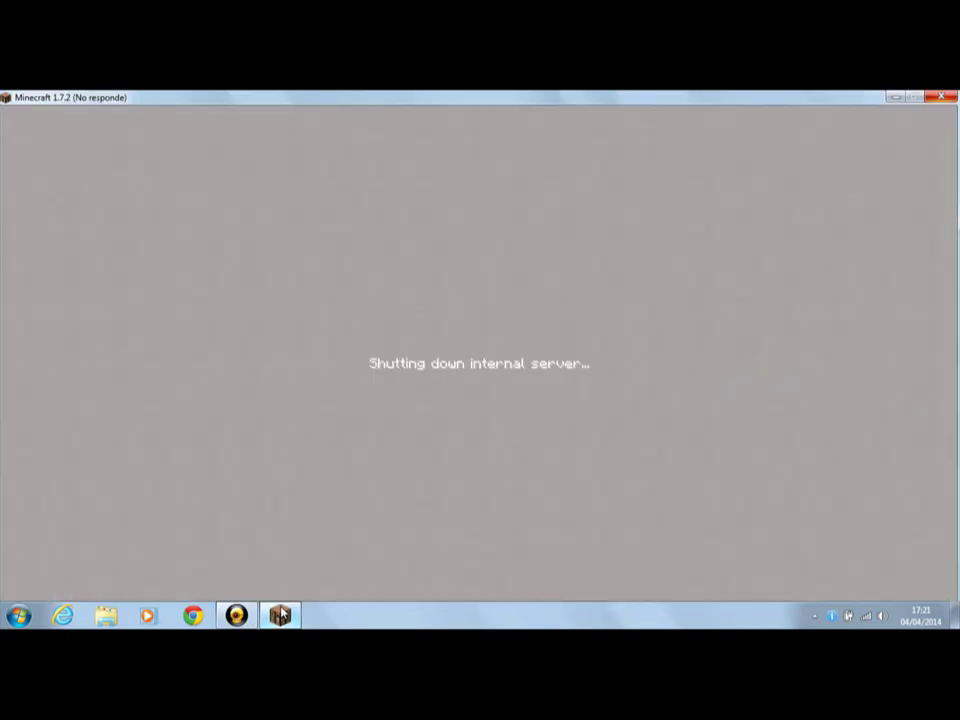
left_click(890, 96)
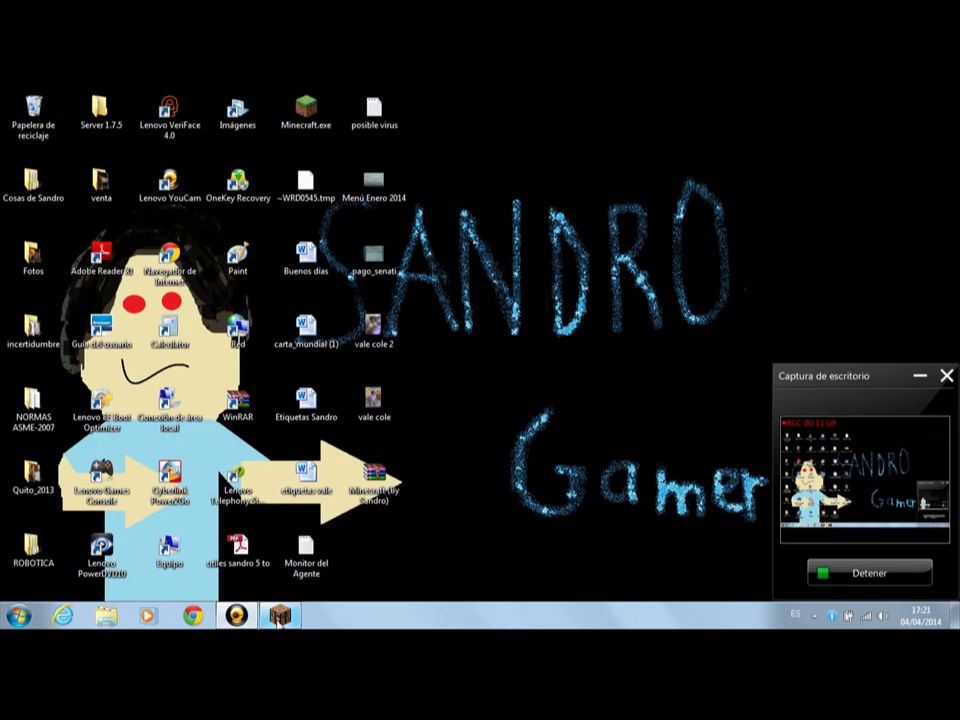
mouse_move(240, 618)
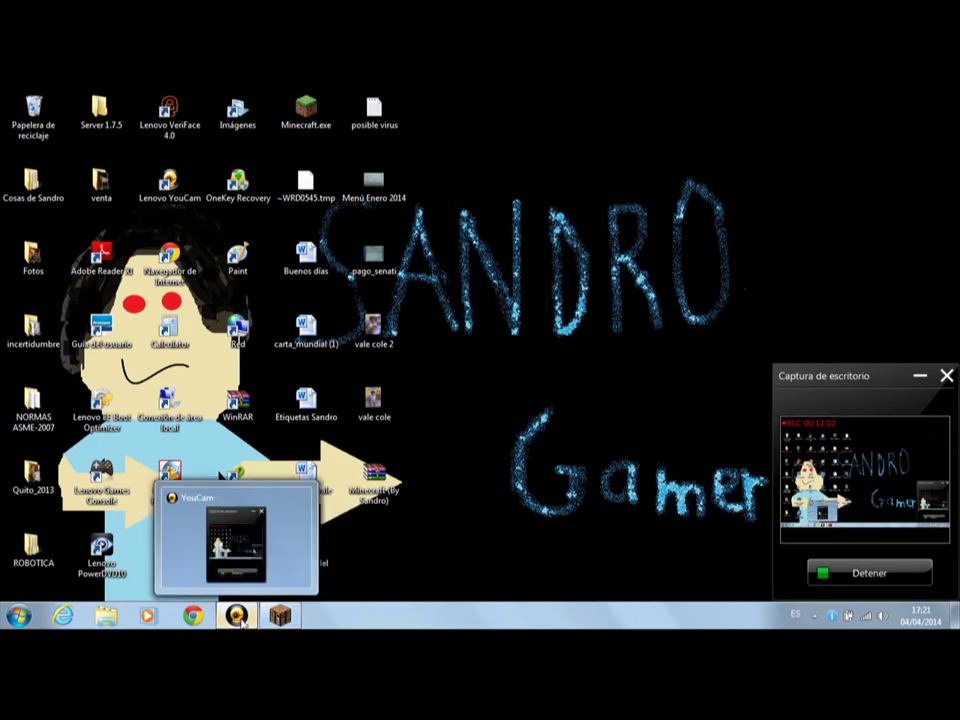
left_click_drag(645, 186, 530, 165)
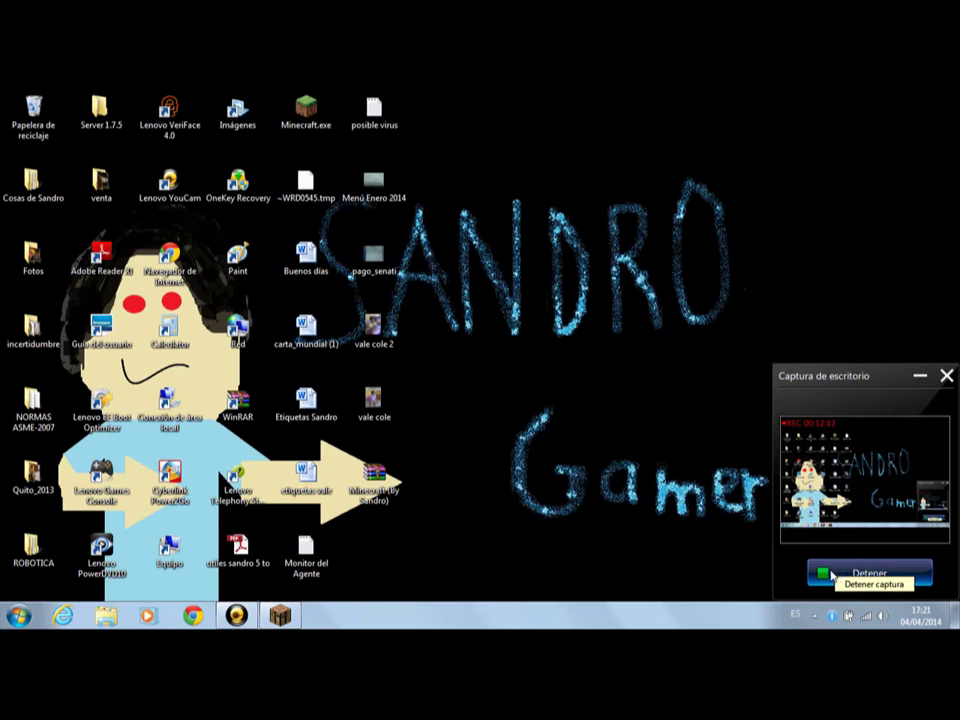
mouse_move(298, 624)
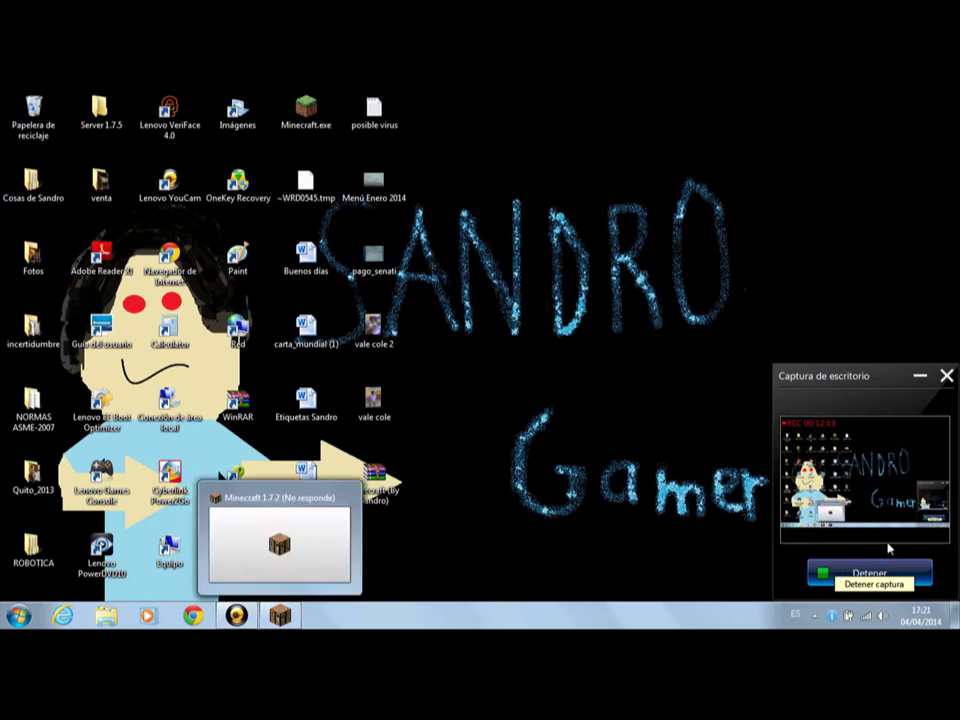